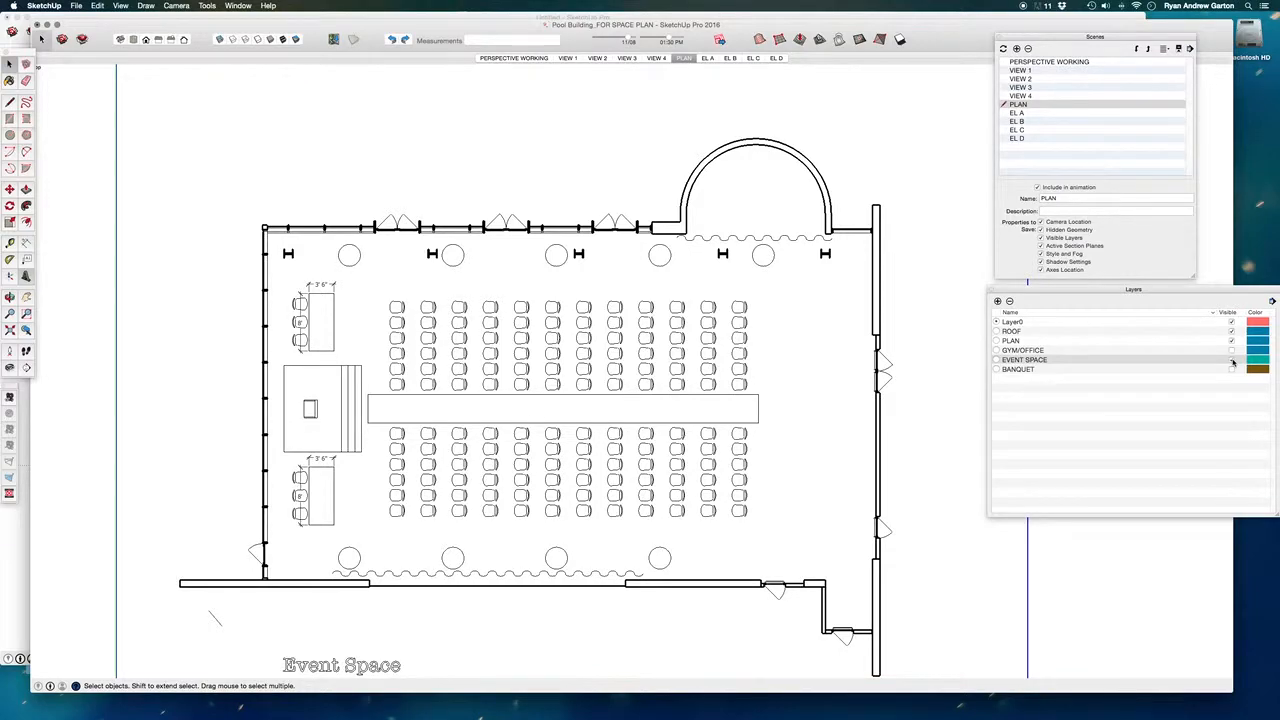
- Hide the GYM/OFFICE, EVENT SPACE and BANQUET layers, update the PLAN scene and check it by switching to PERSPECTIVE WORKING and back
click(1231, 350)
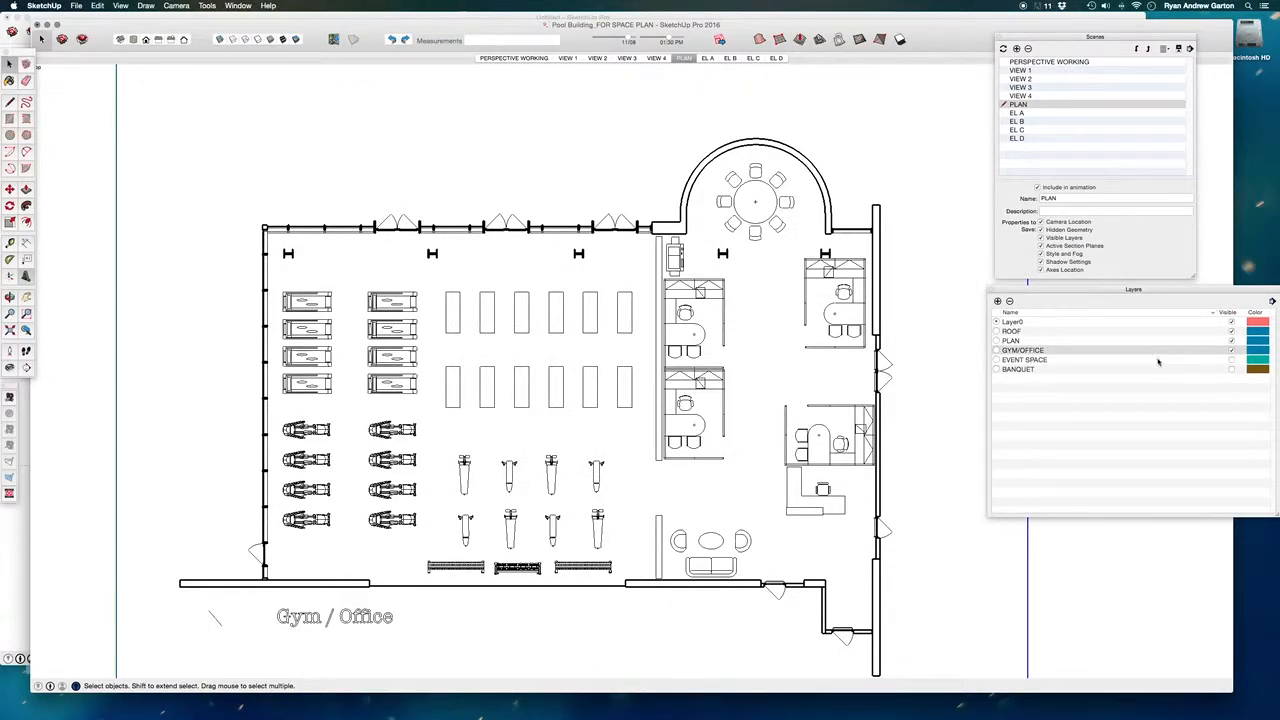
click(682, 58)
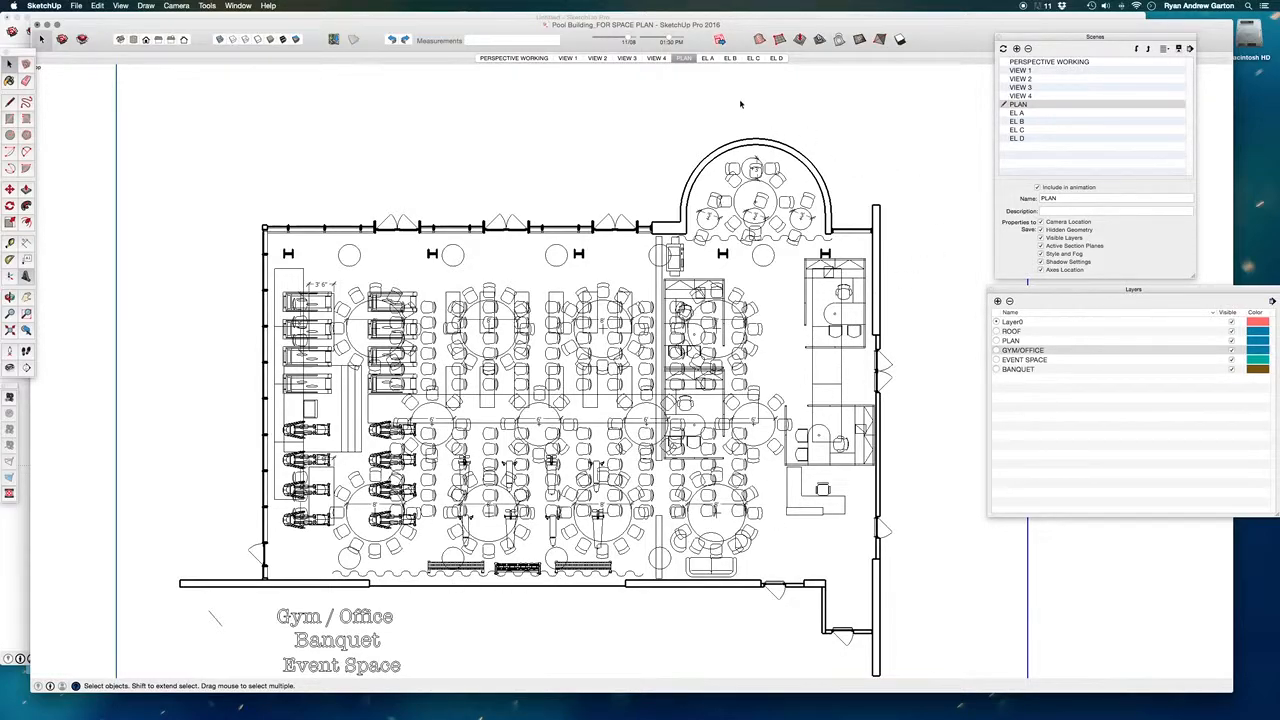
click(1231, 350)
click(1231, 359)
click(1232, 369)
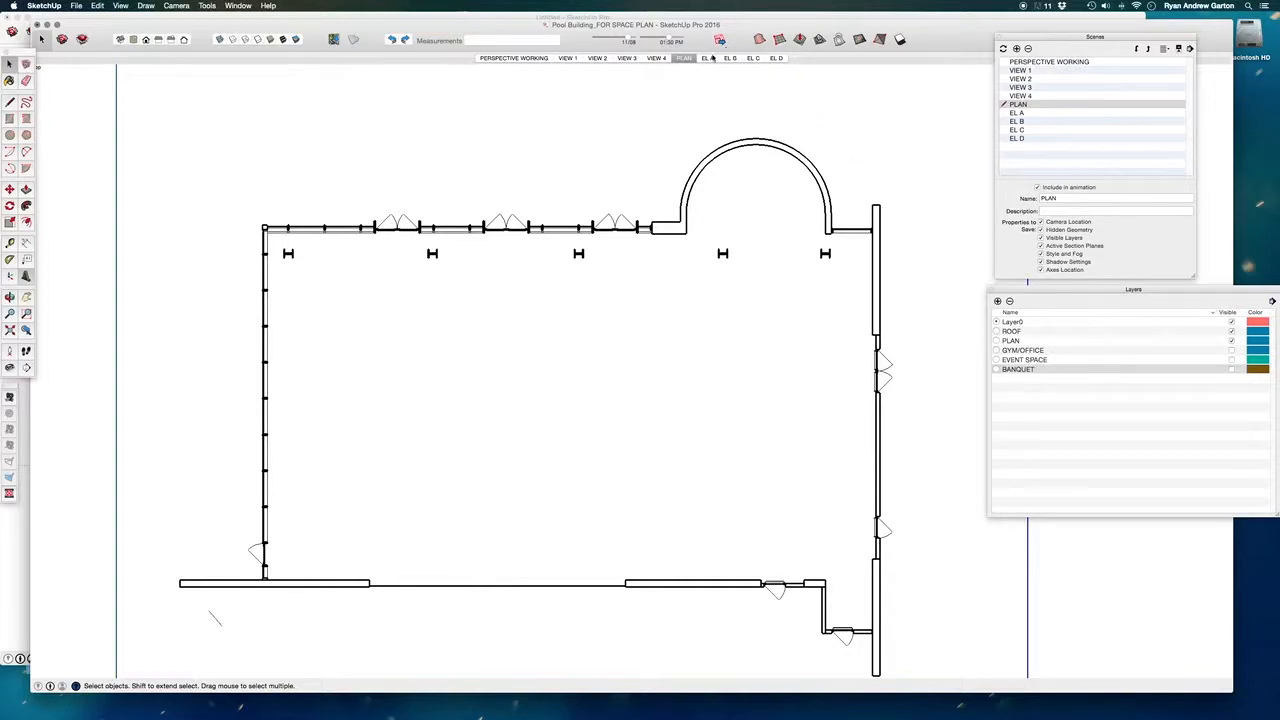
right_click(681, 60)
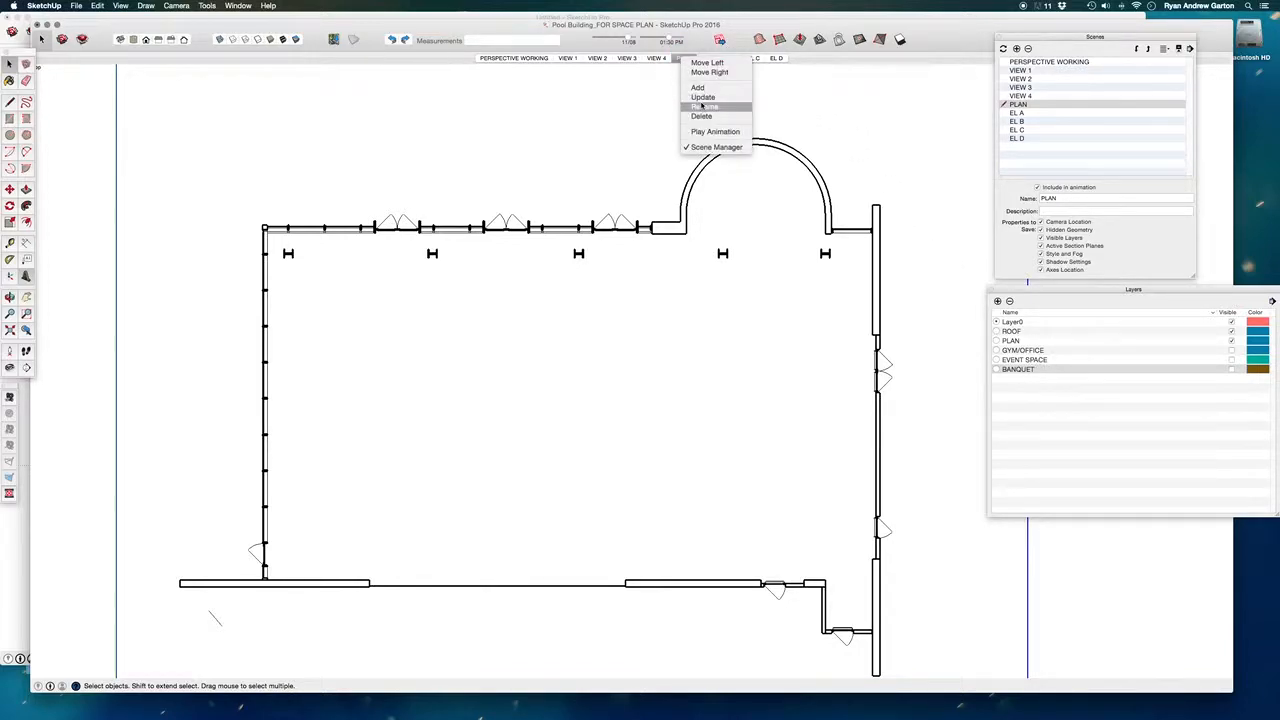
click(701, 101)
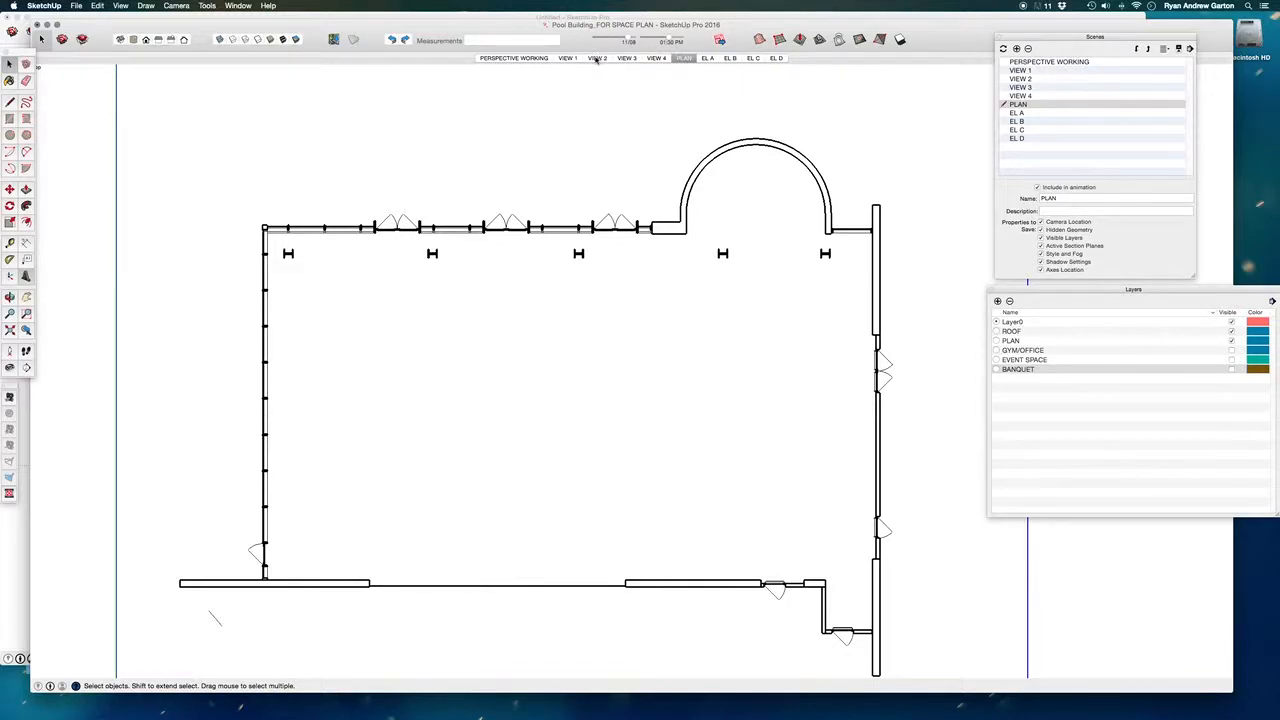
click(530, 58)
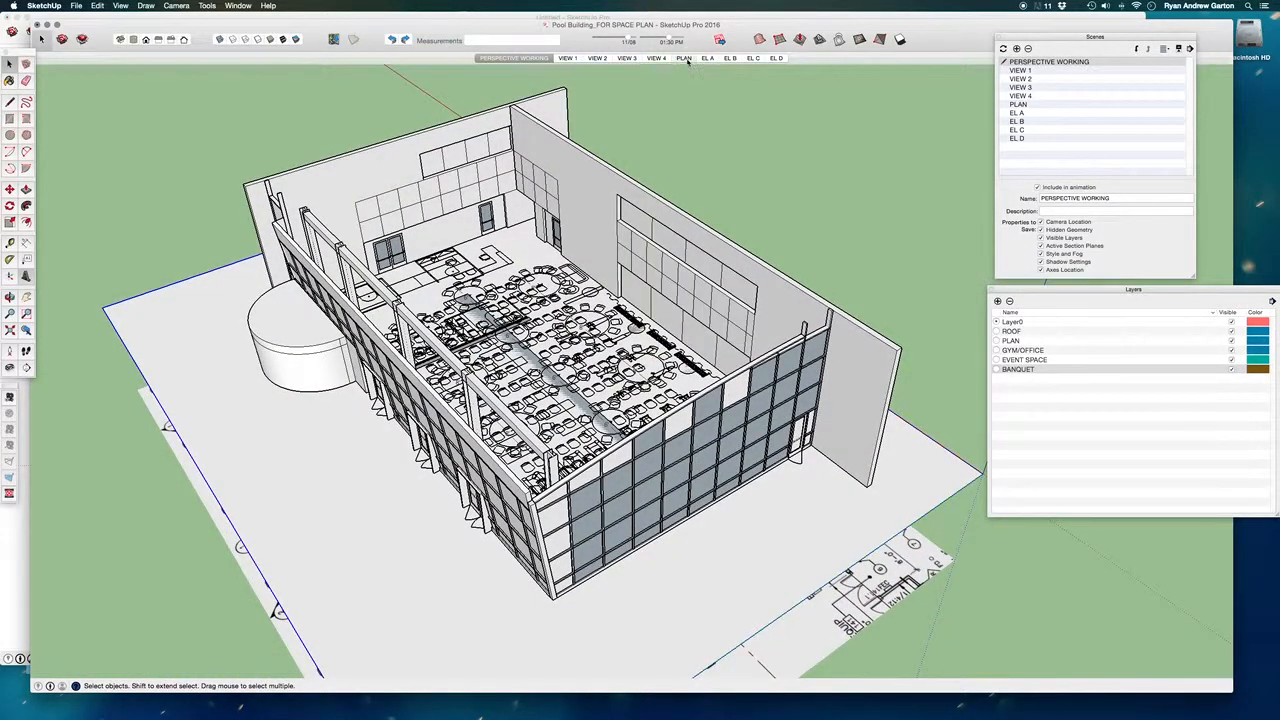
click(684, 58)
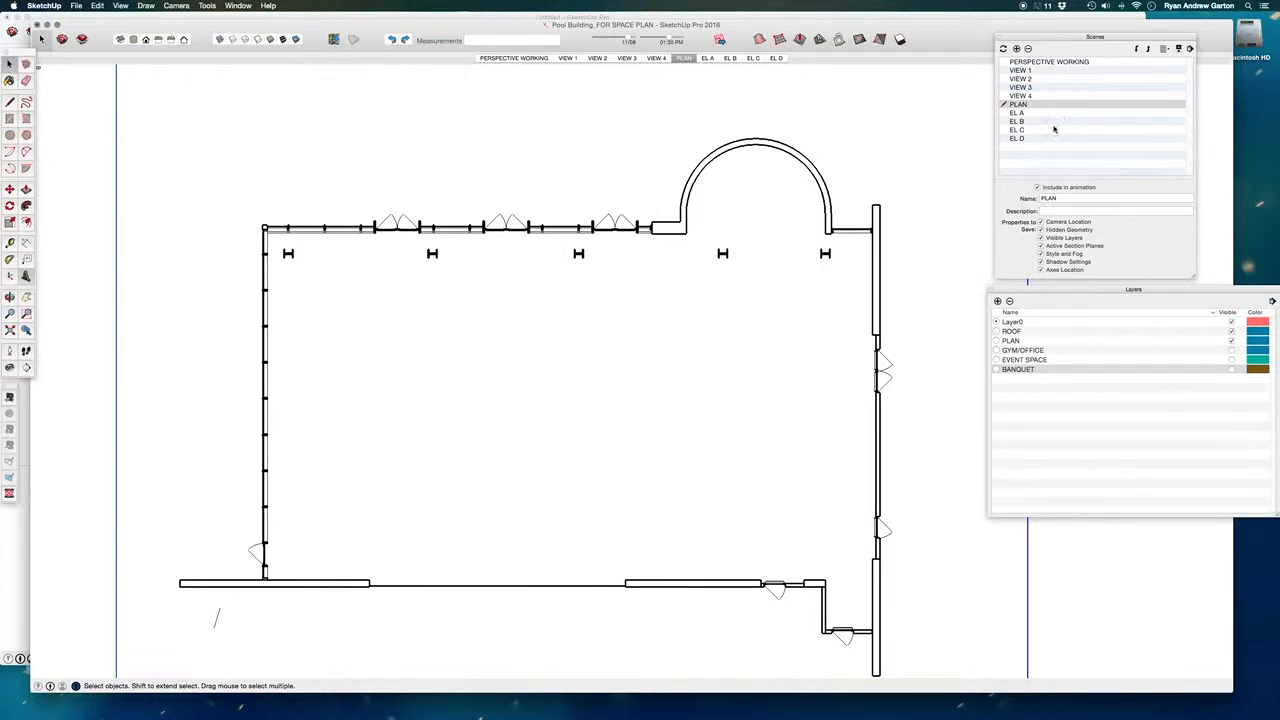
- Show the GYM/OFFICE layer in the plan view and save it as a new scene named GYM/OFFICE
click(1231, 351)
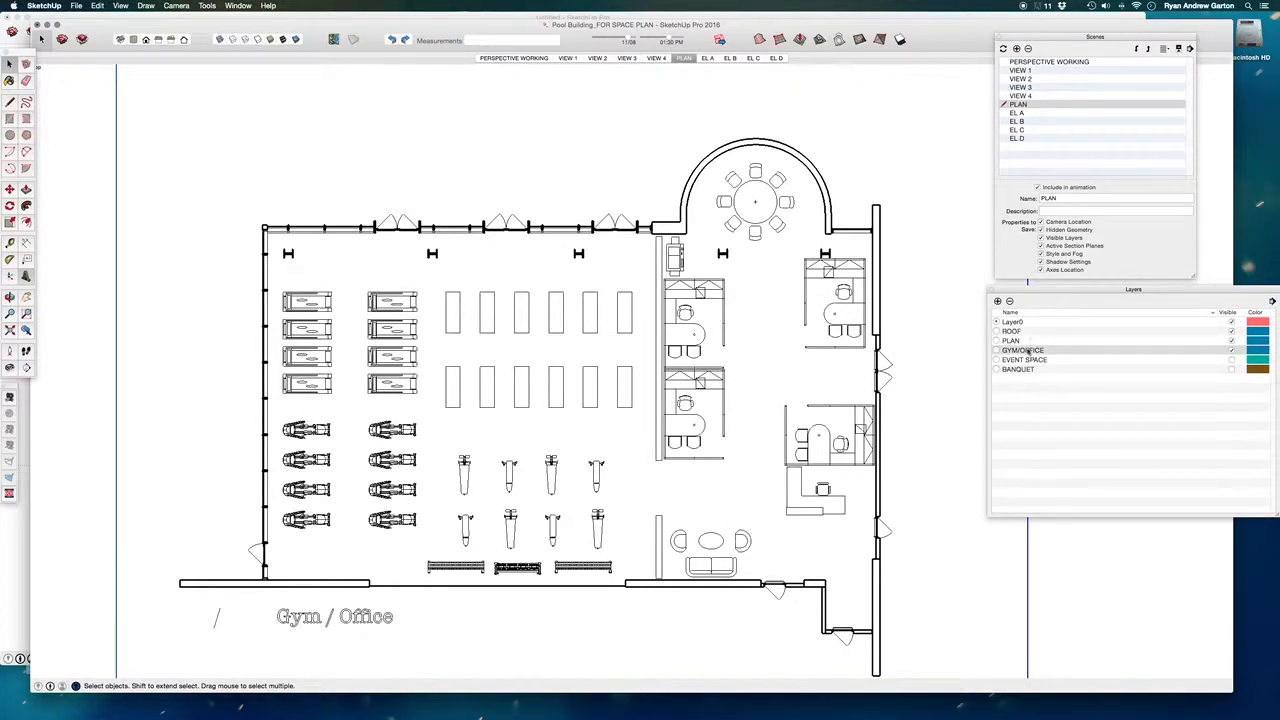
click(1016, 48)
triple_click(1075, 197)
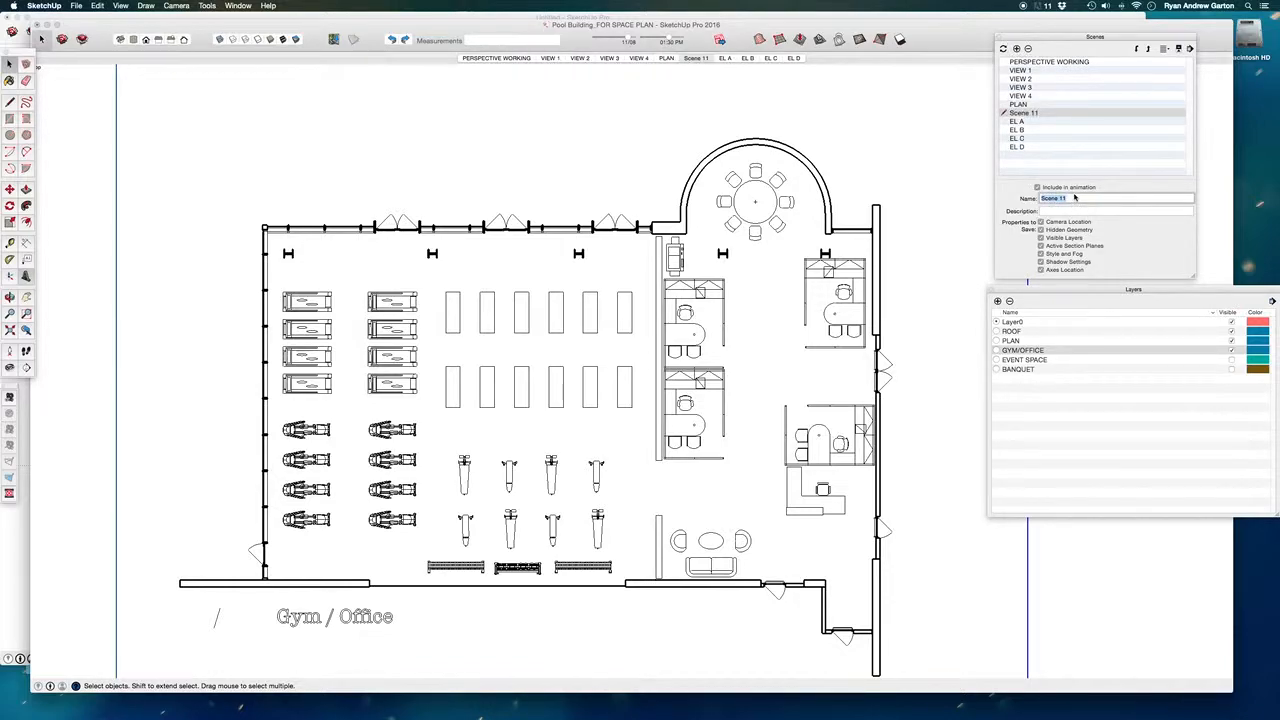
text(GYM/OFFICE)
key(Return)
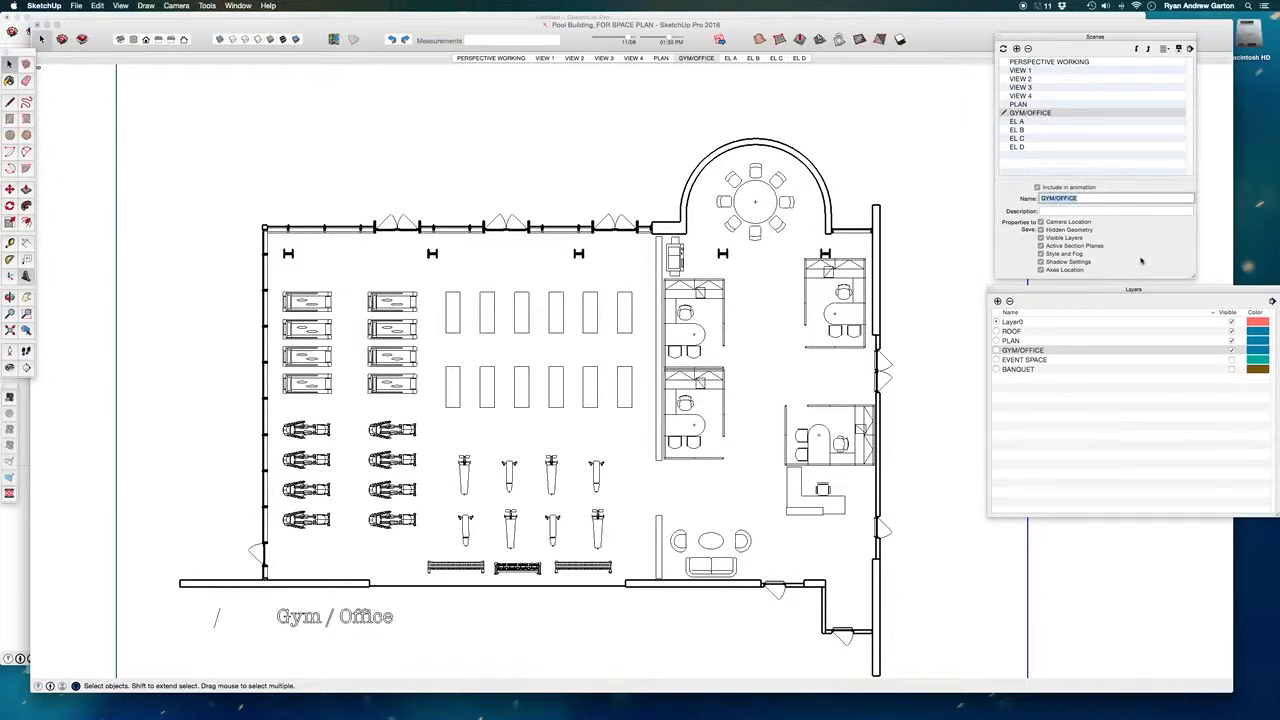
- Replace the visible GYM/OFFICE layer with EVENT SPACE and save the view as a new scene named EVENT SPACE
click(1232, 351)
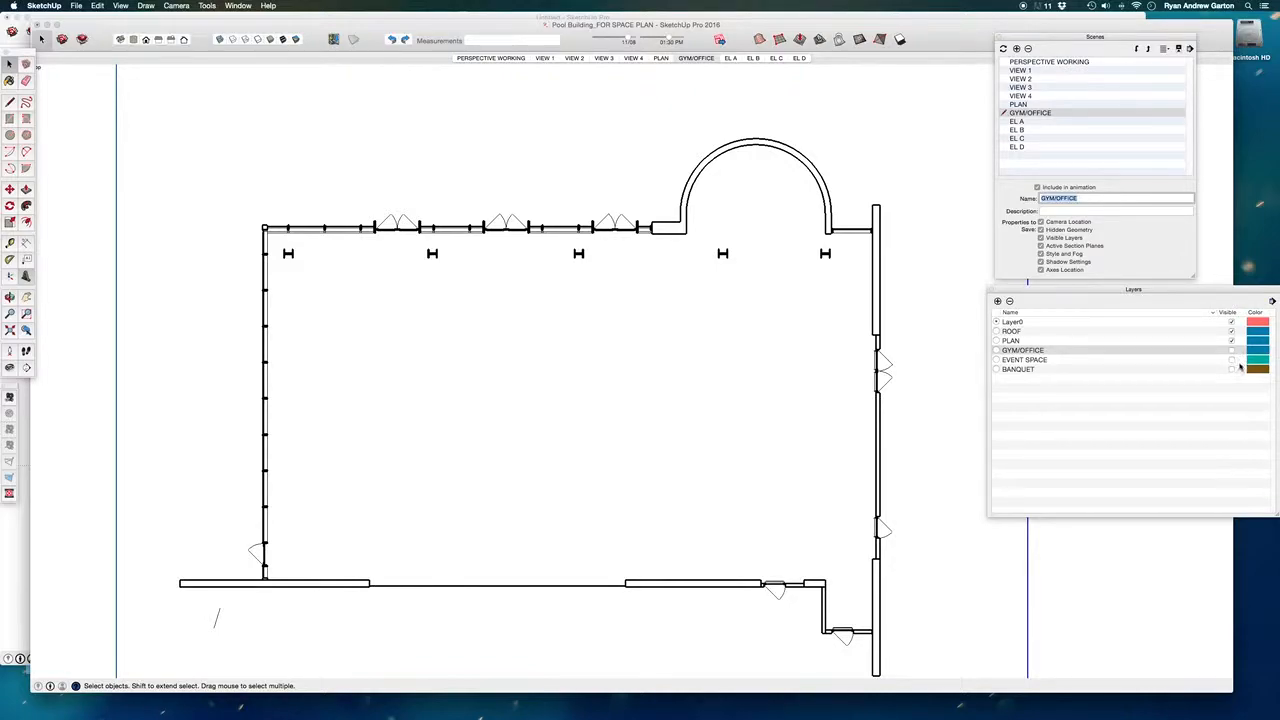
click(1232, 360)
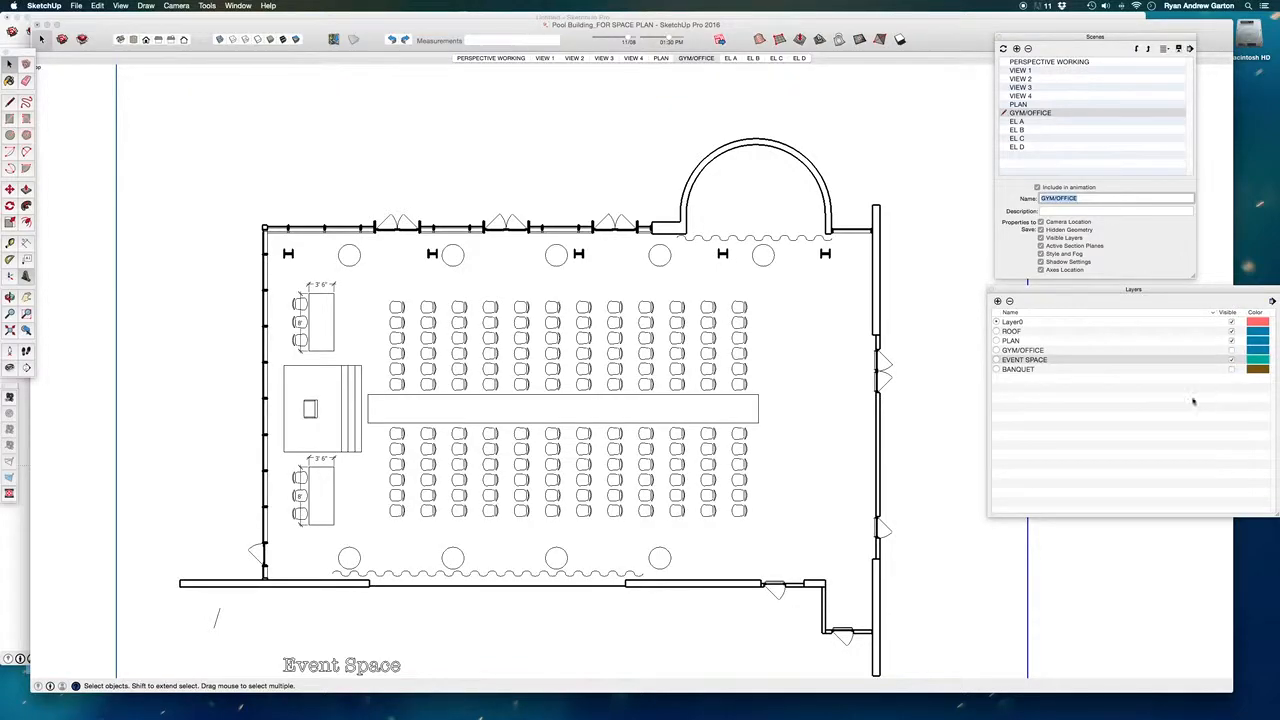
click(1017, 48)
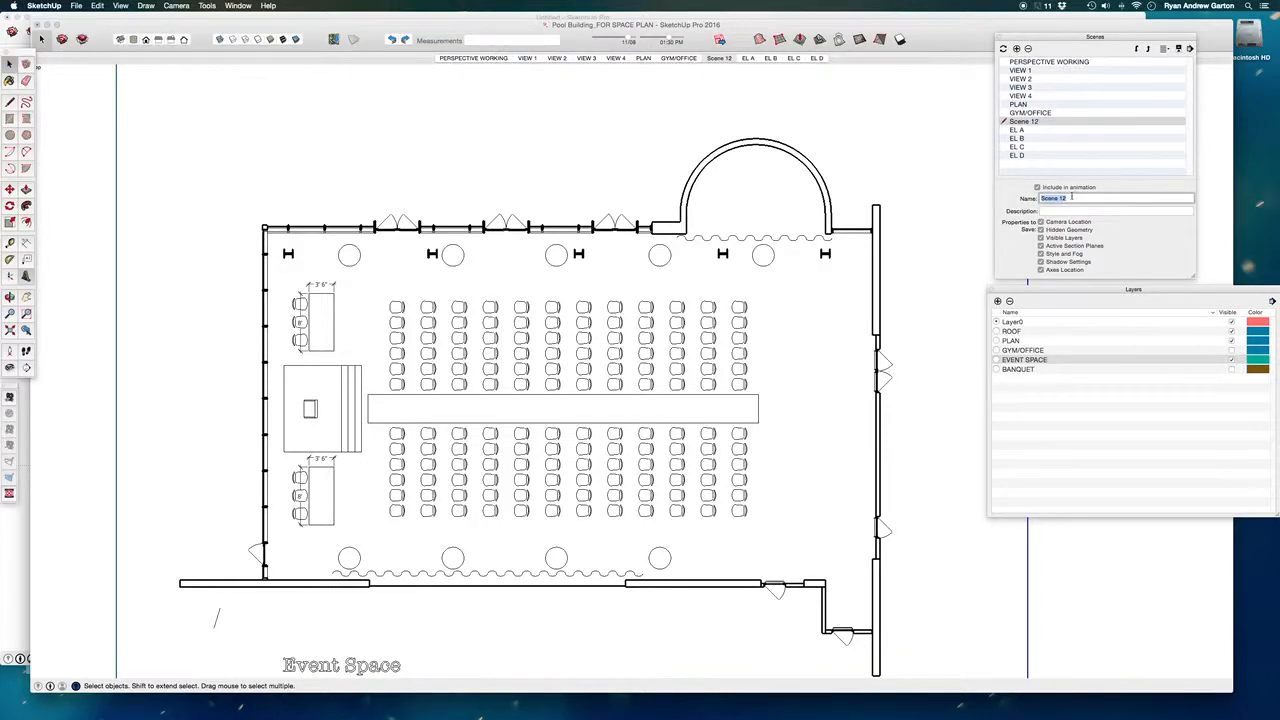
text(EVENT SPACE)
key(Return)
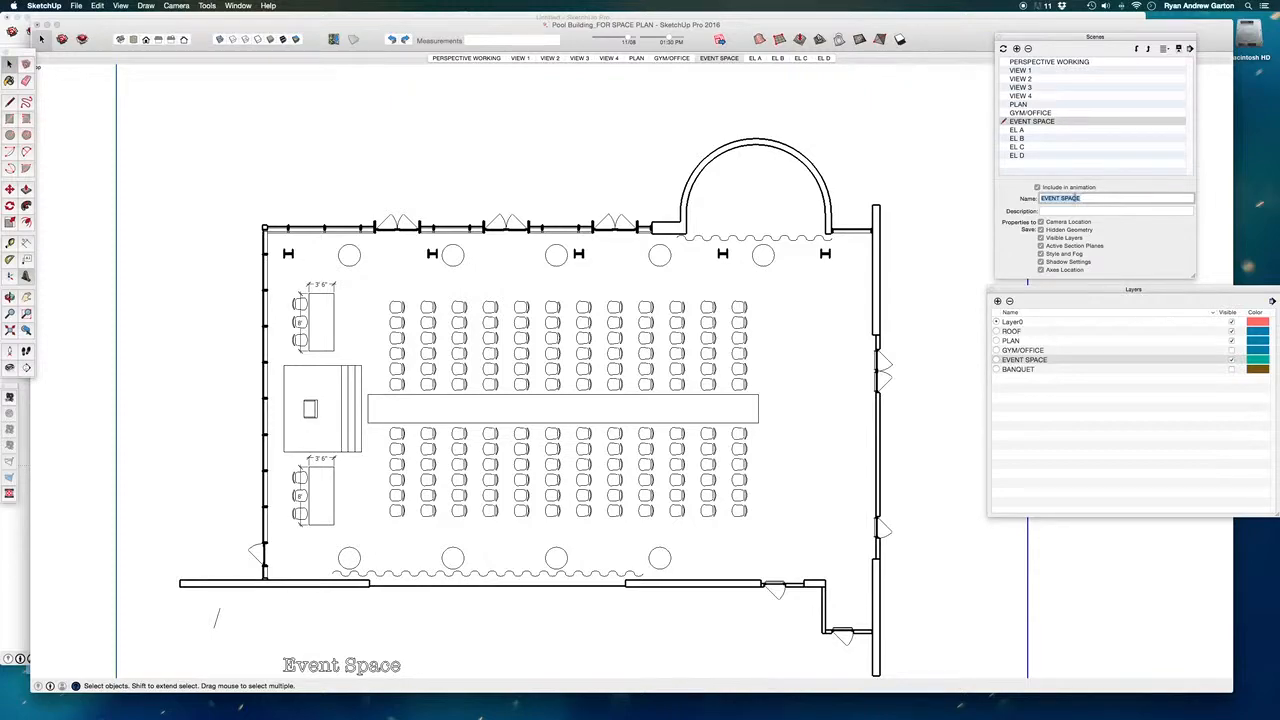
- Replace the visible EVENT SPACE layer with BANQUET and save the view as a new scene named BANQUET
click(1232, 360)
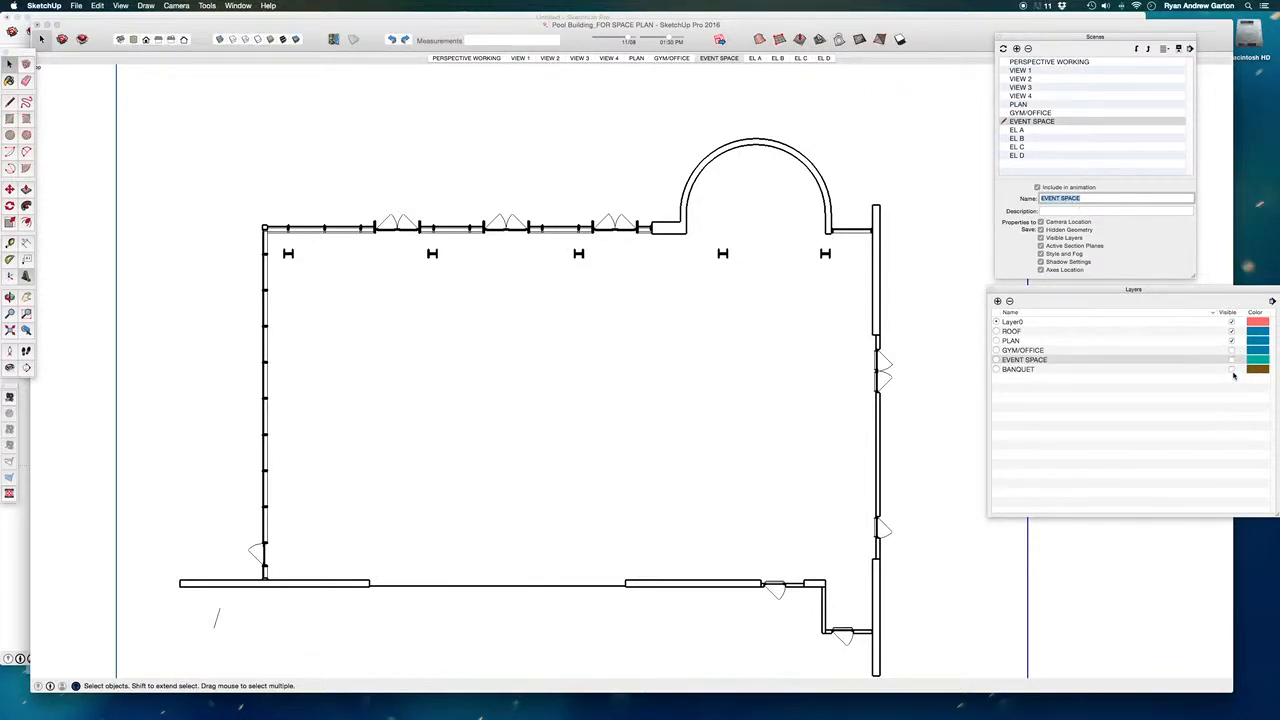
click(1232, 369)
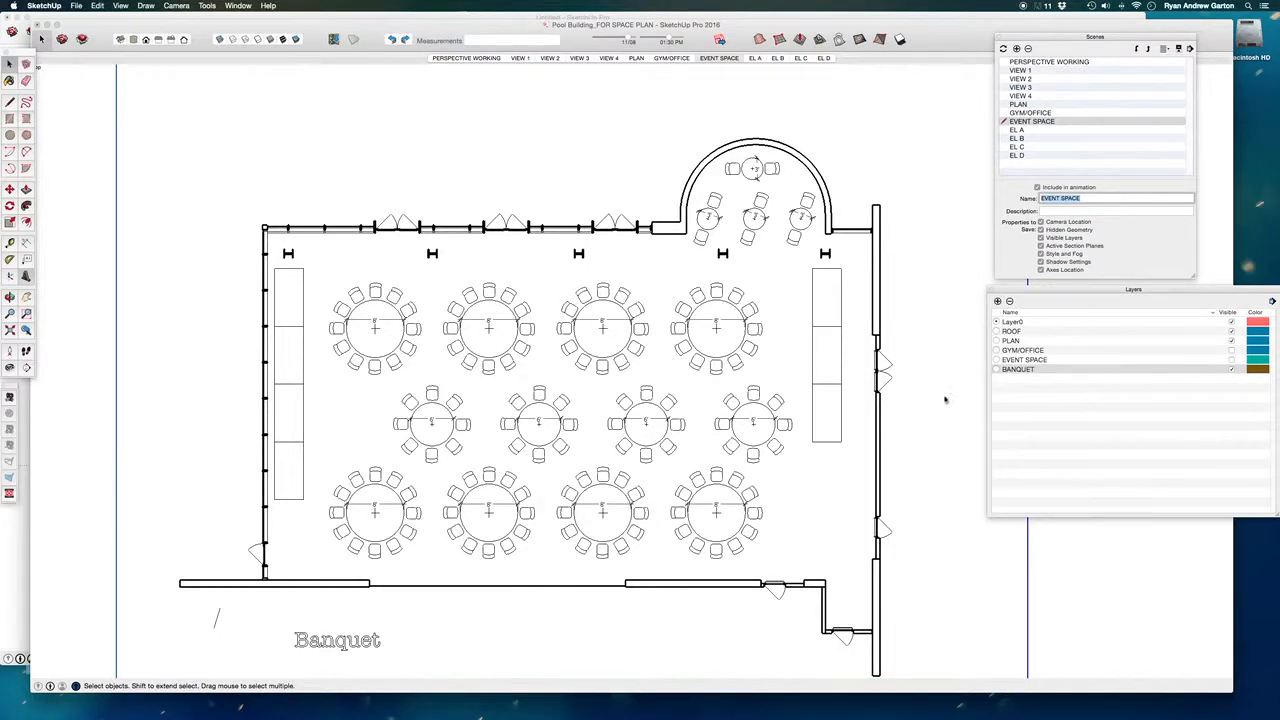
click(1016, 48)
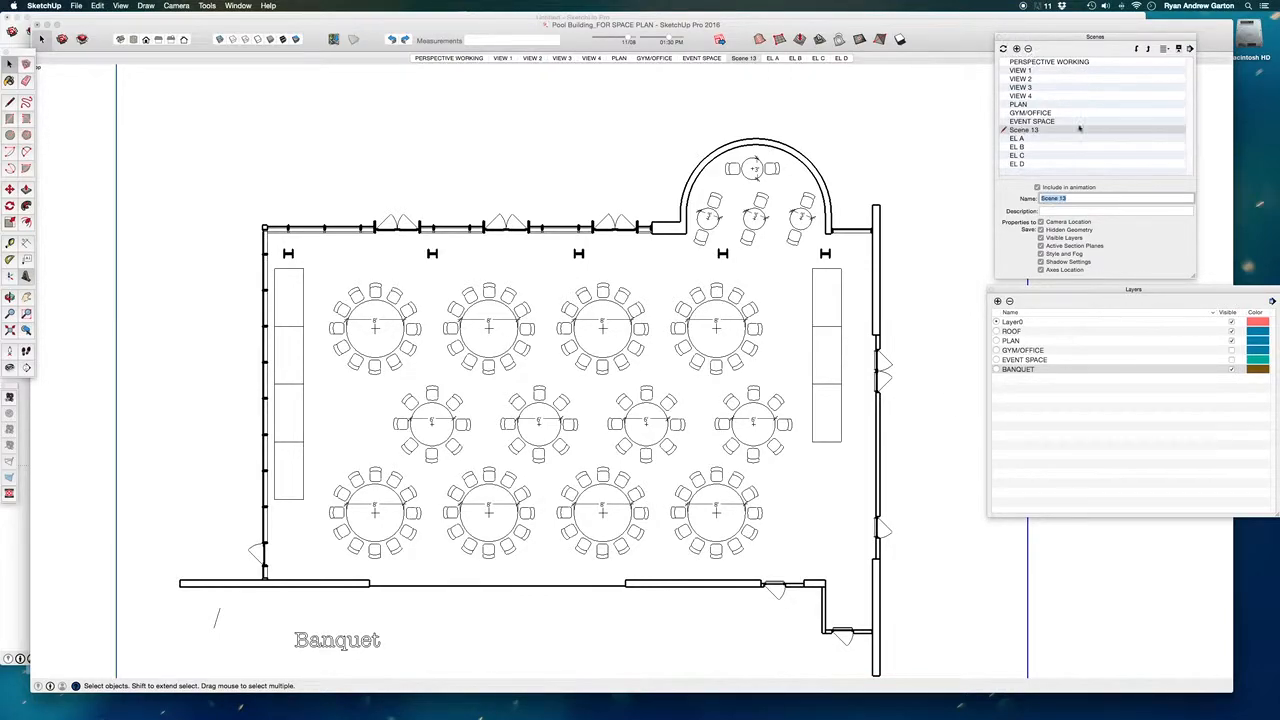
text(BANQUET)
key(Return)
click(1108, 410)
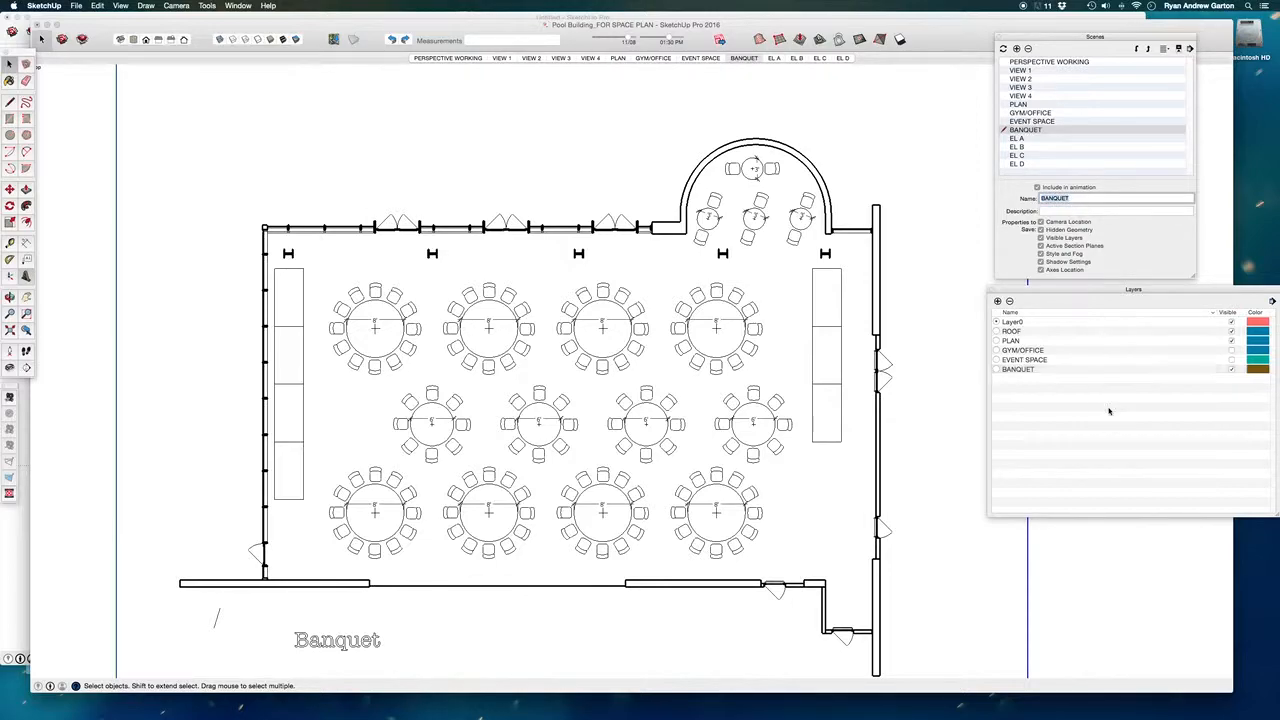
- Review the PLAN, GYM/OFFICE, EVENT SPACE and BANQUET scenes in turn to check the furniture layout each one shows
click(619, 58)
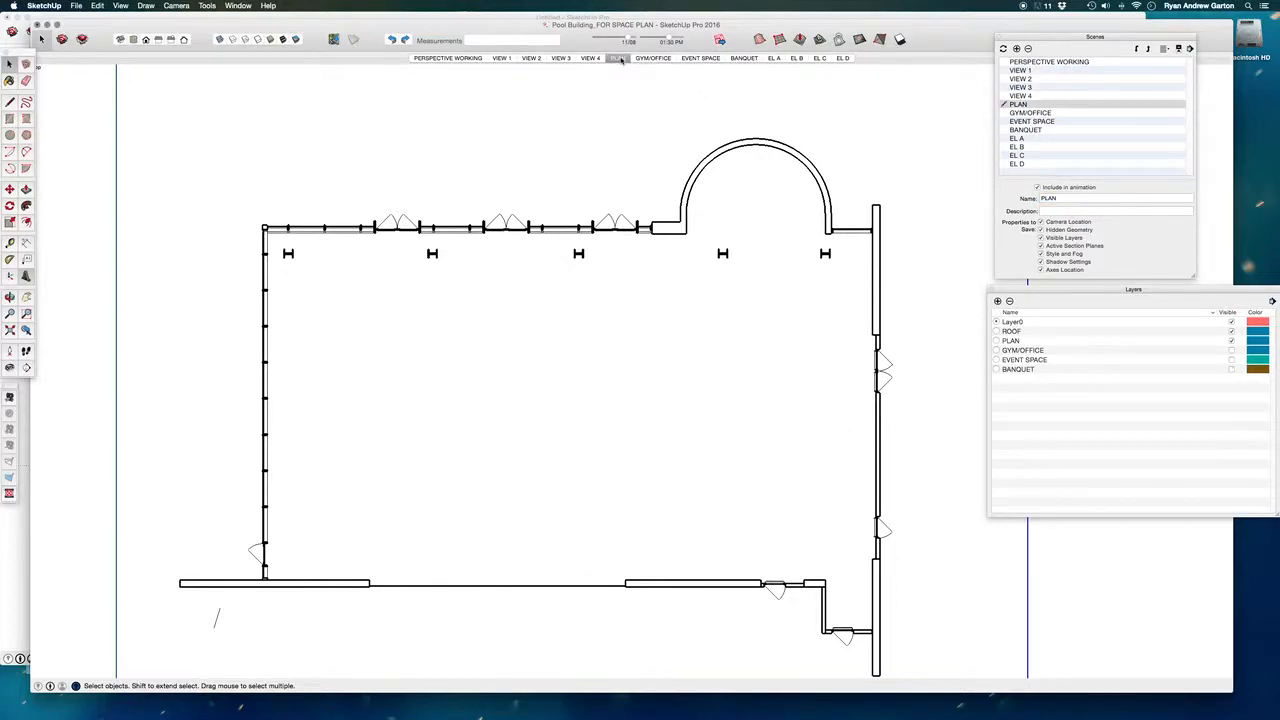
click(650, 59)
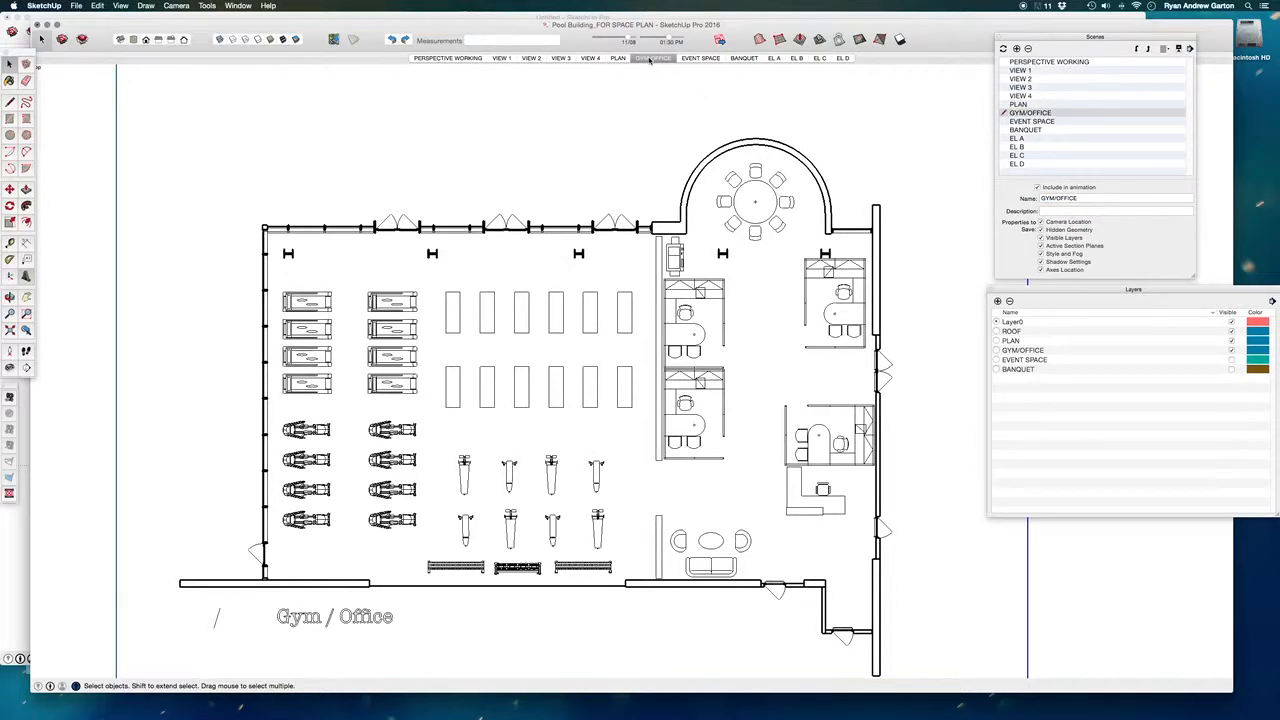
click(700, 59)
click(743, 58)
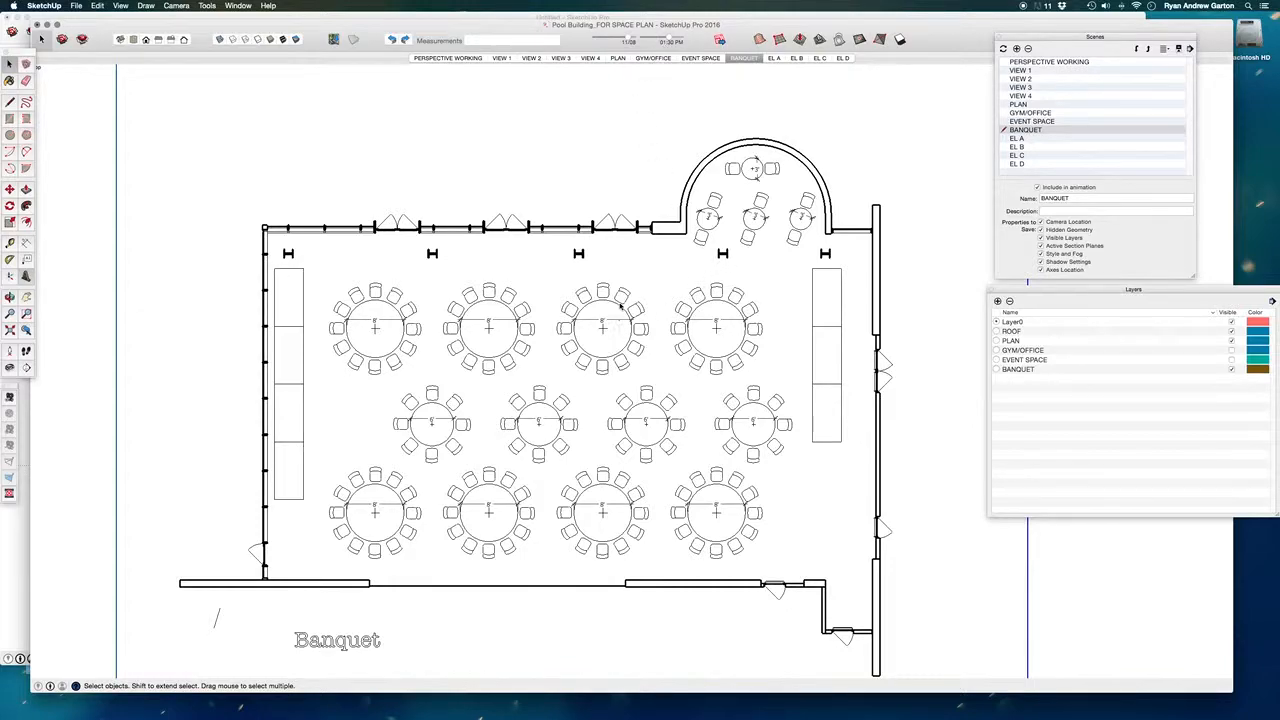
- Switch the banquet view to perspective and delete the imported floor plan drawing beneath the building
click(993, 289)
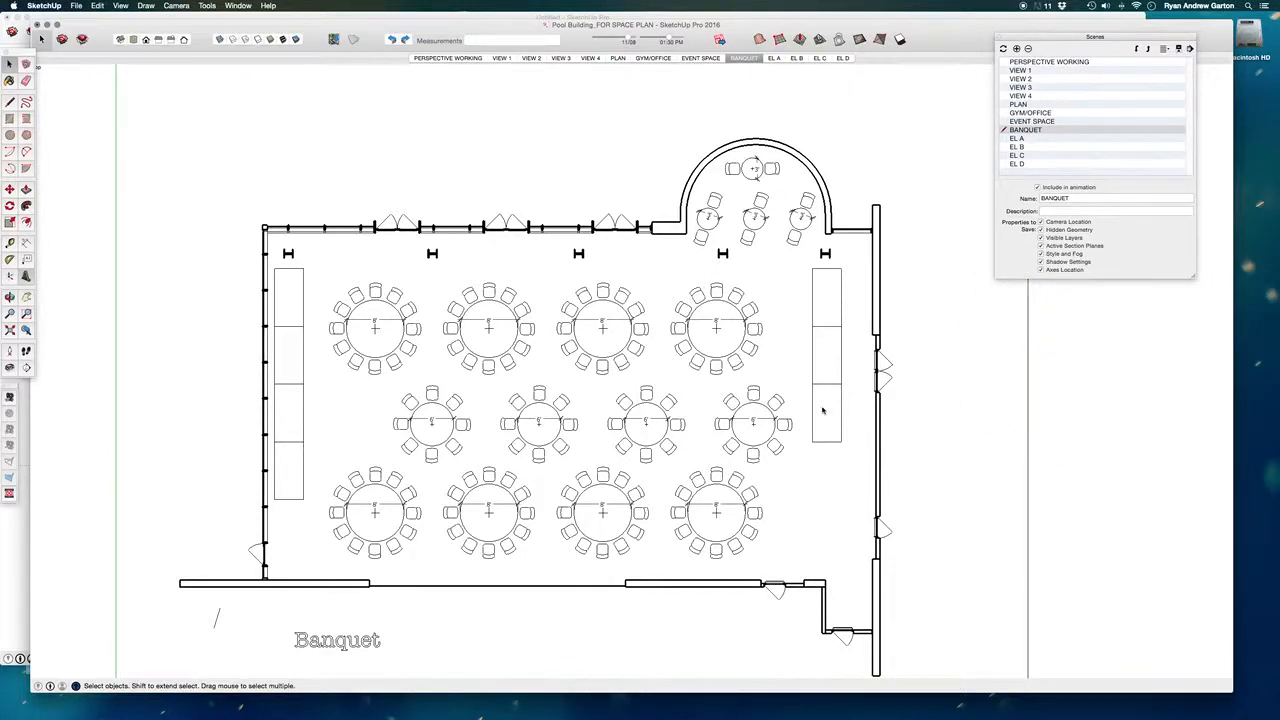
key(shift+p)
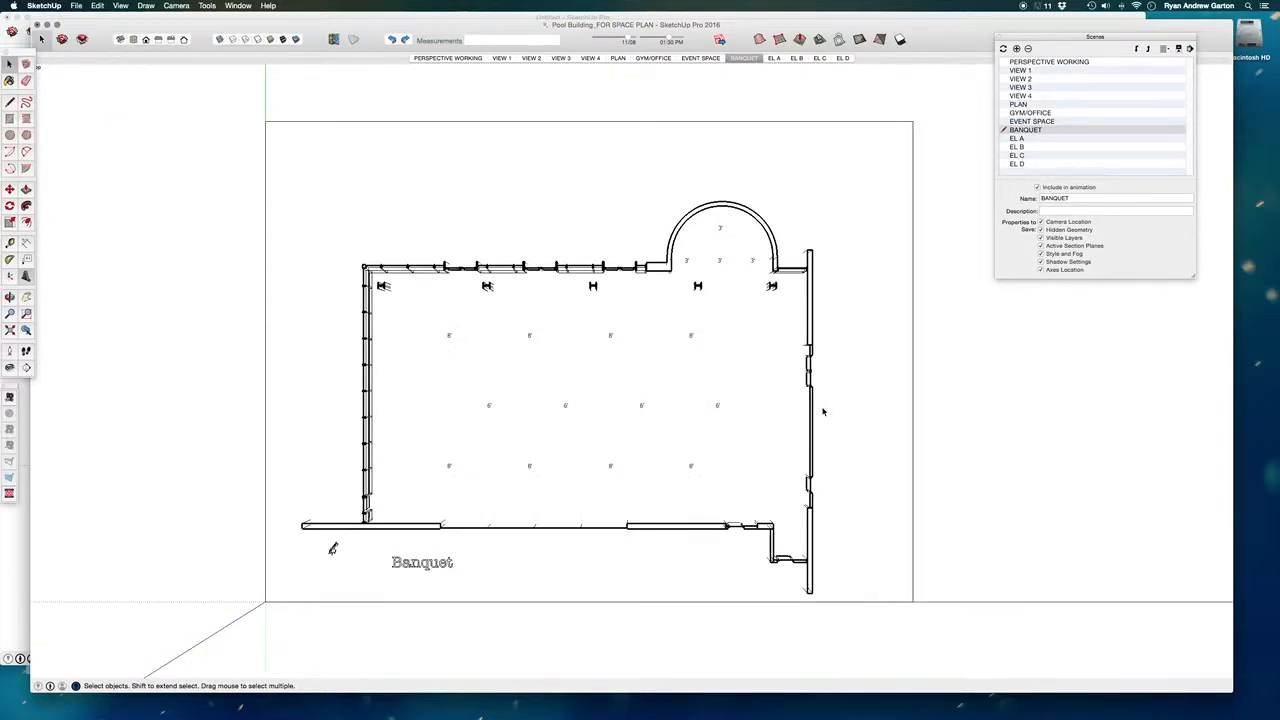
middle_drag(721, 407, 674, 296)
mouse_move(823, 465)
middle_down()
mouse_move(665, 502)
mouse_move(752, 448)
middle_up()
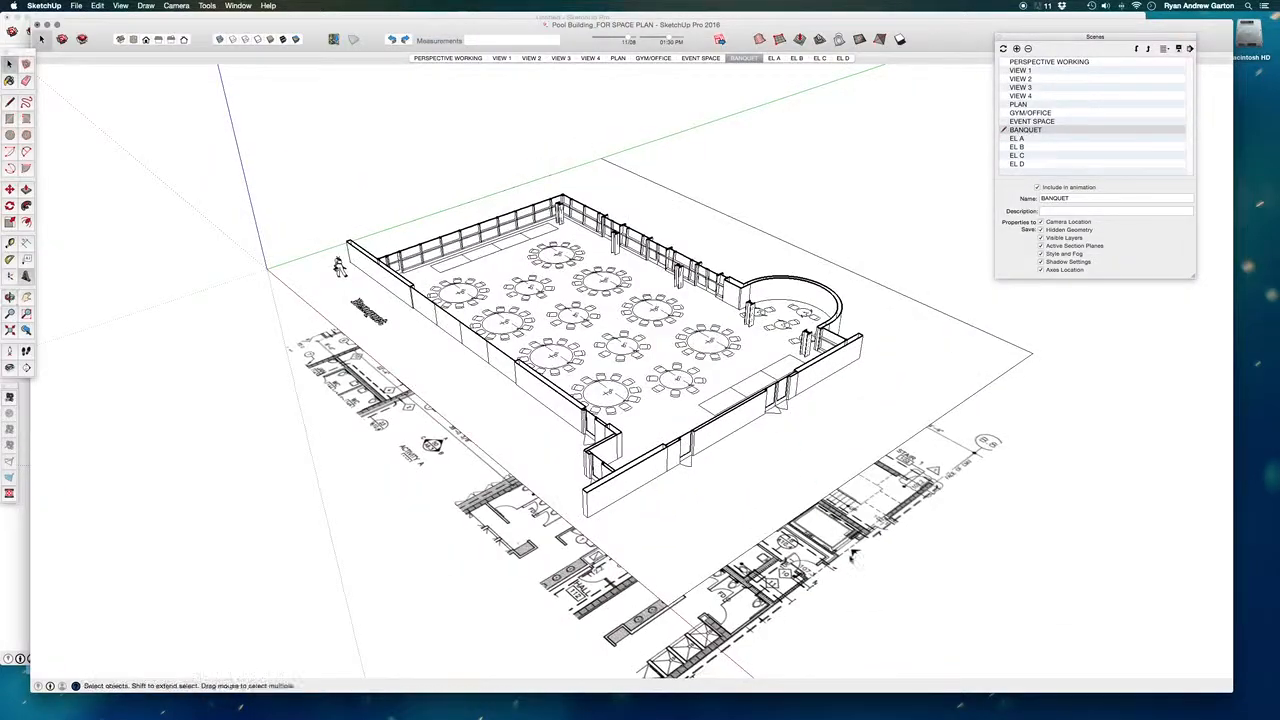
click(838, 553)
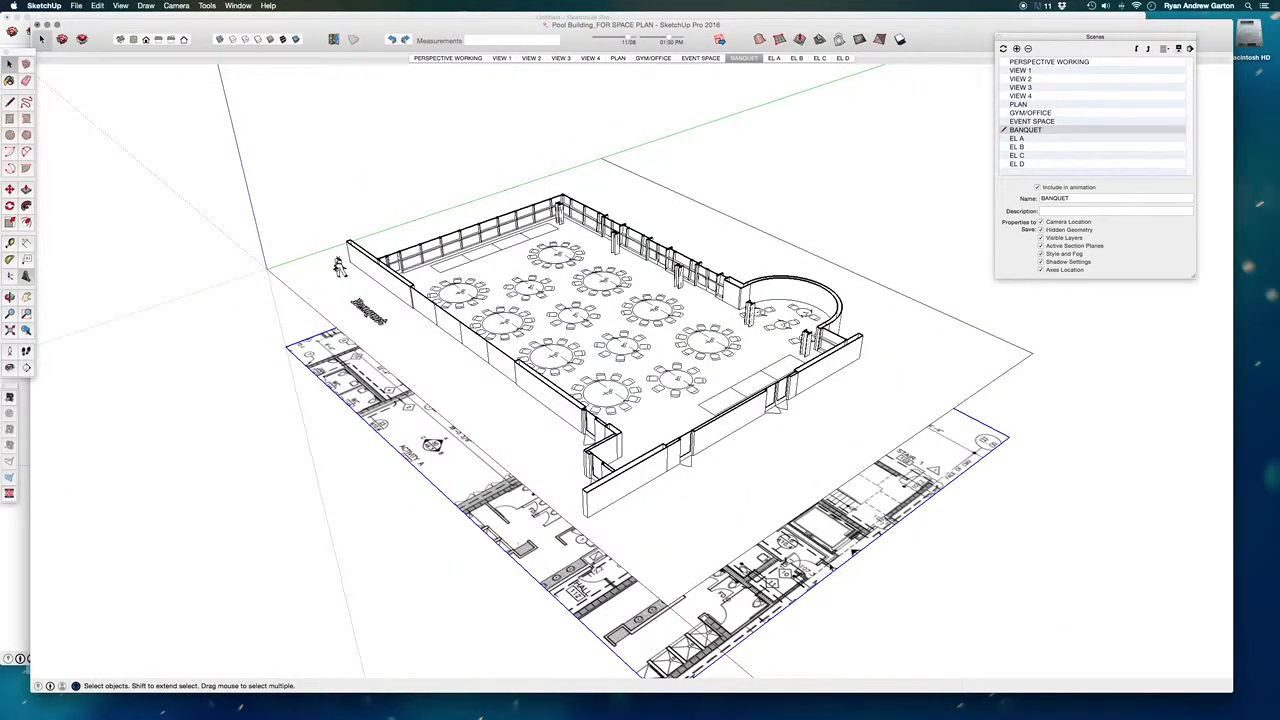
key(Delete)
- Open the large round banquet table component nearest the glazed corner of the room for editing
middle_drag(826, 552, 401, 430)
scroll(555, 352, up, 6)
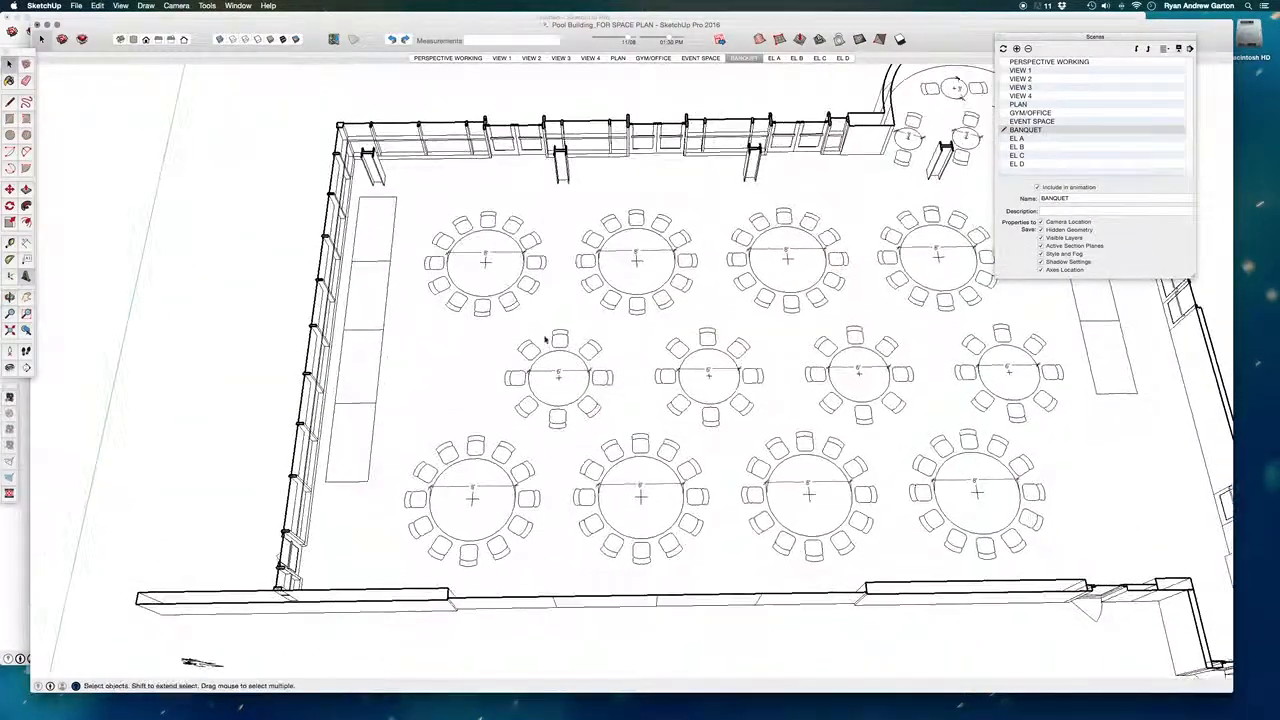
double_click(508, 288)
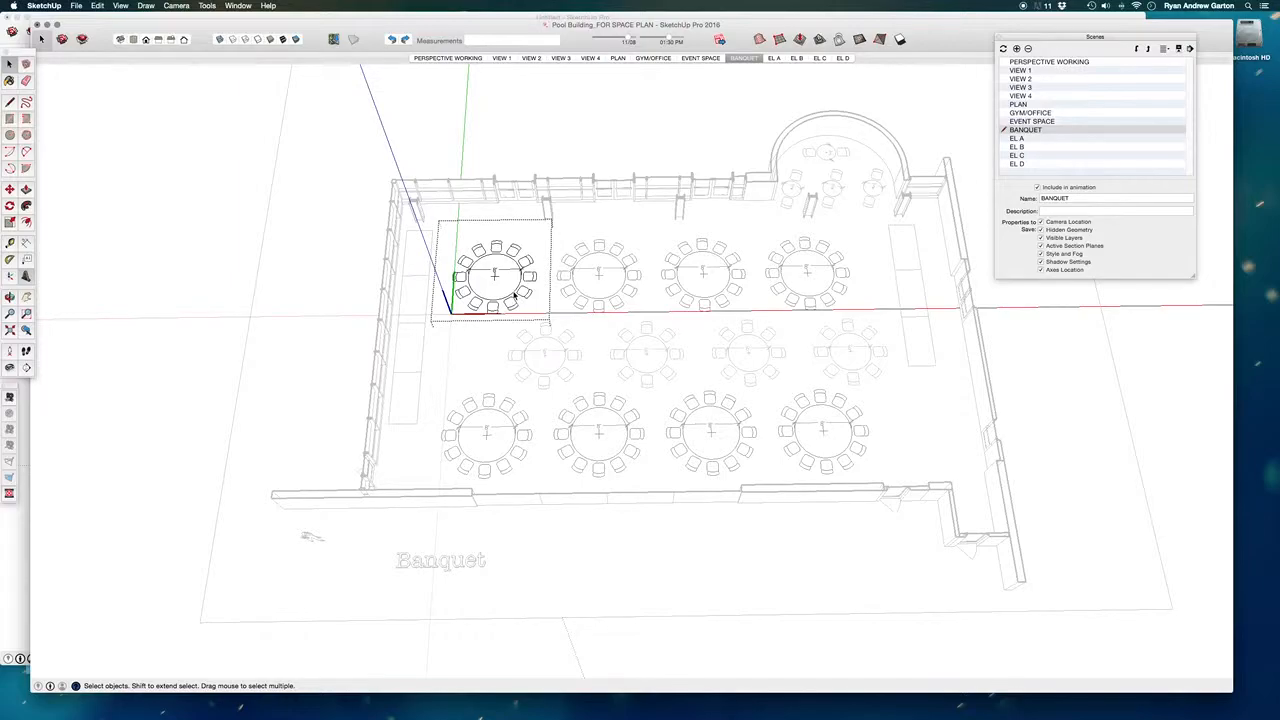
click(515, 295)
scroll(517, 292, up, 3)
middle_drag(523, 286, 527, 414)
scroll(494, 214, up, 3)
click(460, 210)
scroll(489, 211, up, 2)
scroll(489, 211, down, 3)
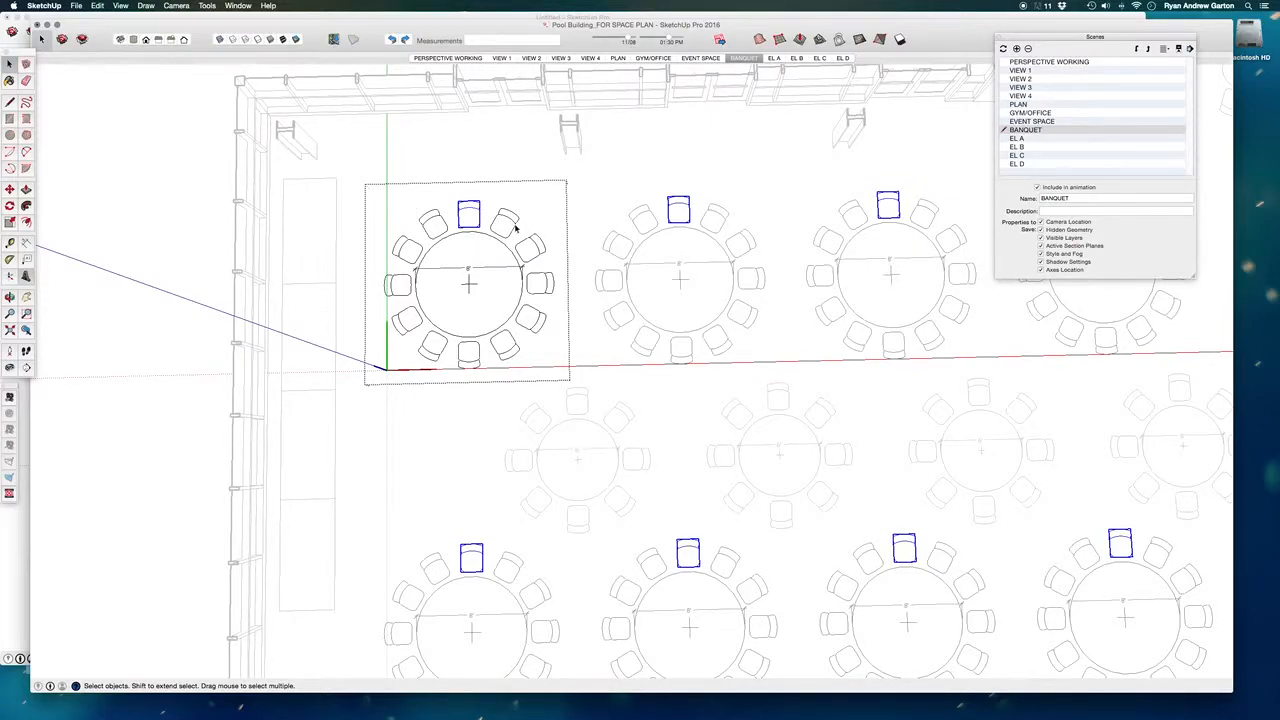
- Delete all chairs around the round table except the one at the table's back edge
scroll(488, 204, up, 2)
drag(494, 203, 606, 411)
shift+drag(358, 338, 503, 449)
shift+drag(314, 208, 443, 347)
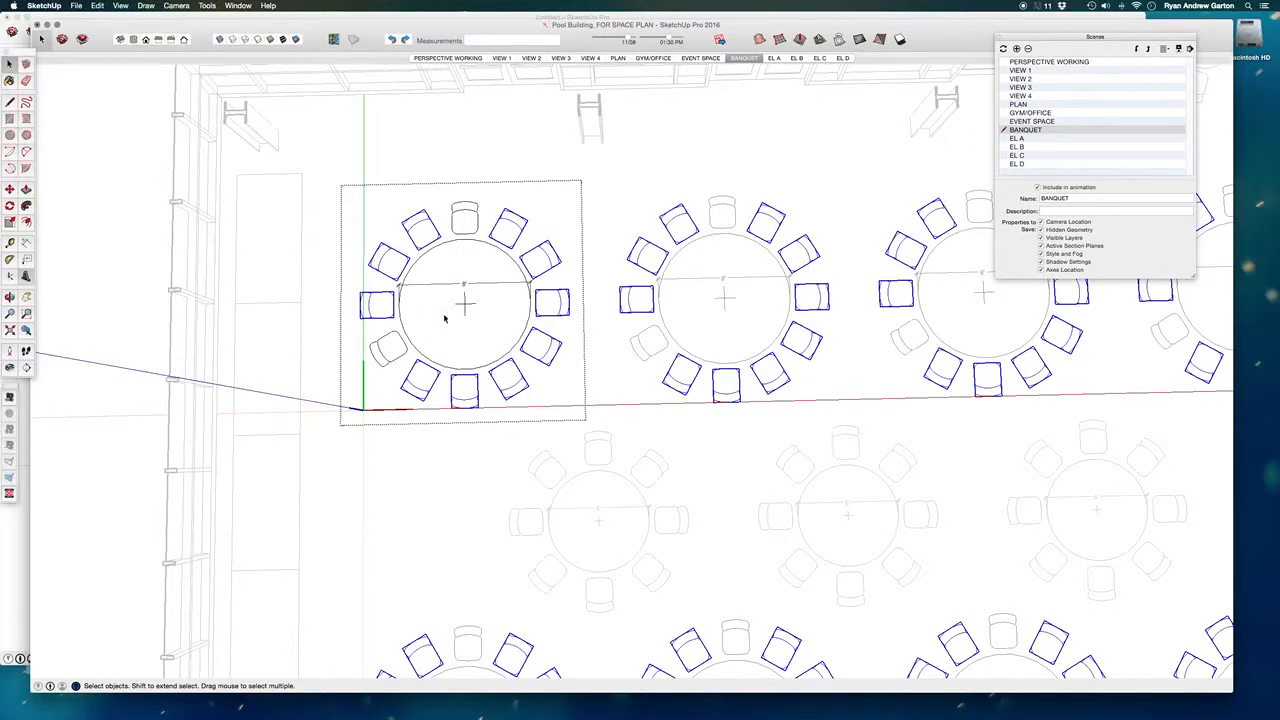
shift+click(385, 356)
key(Delete)
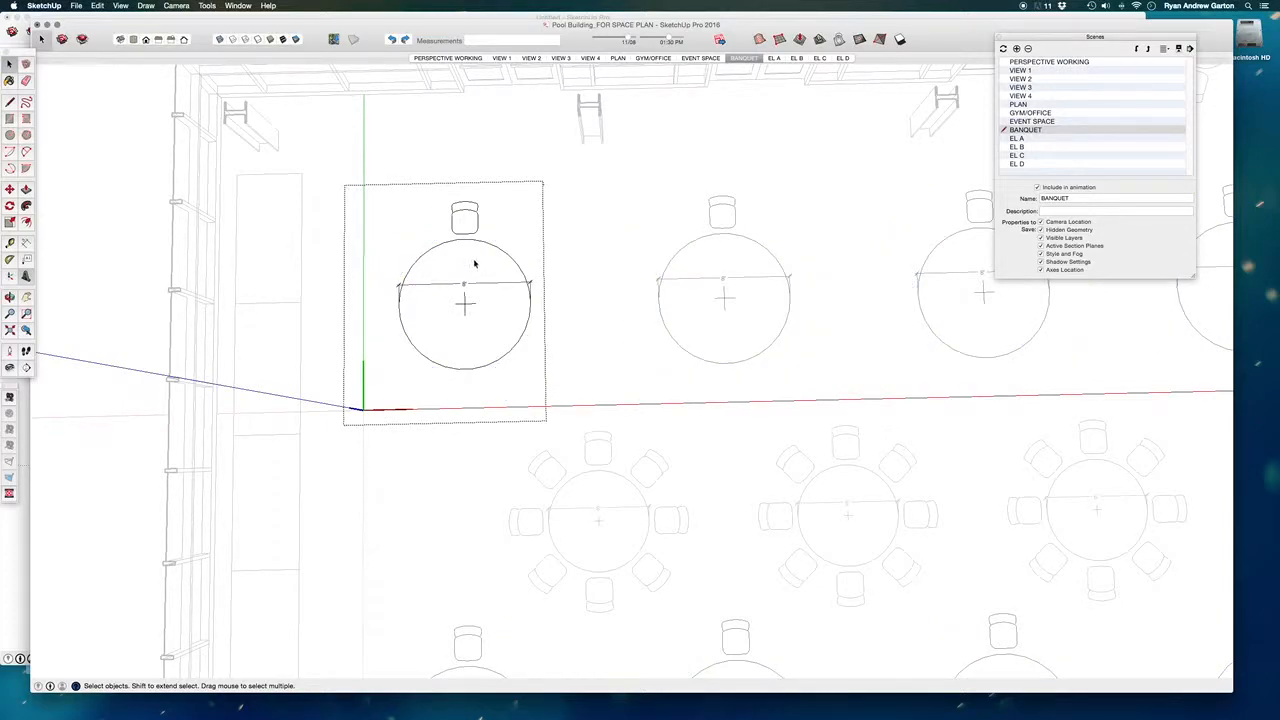
- Rotate-copy the remaining chair 180° around the table's centre and divide the span into 5 equal intervals
key(q)
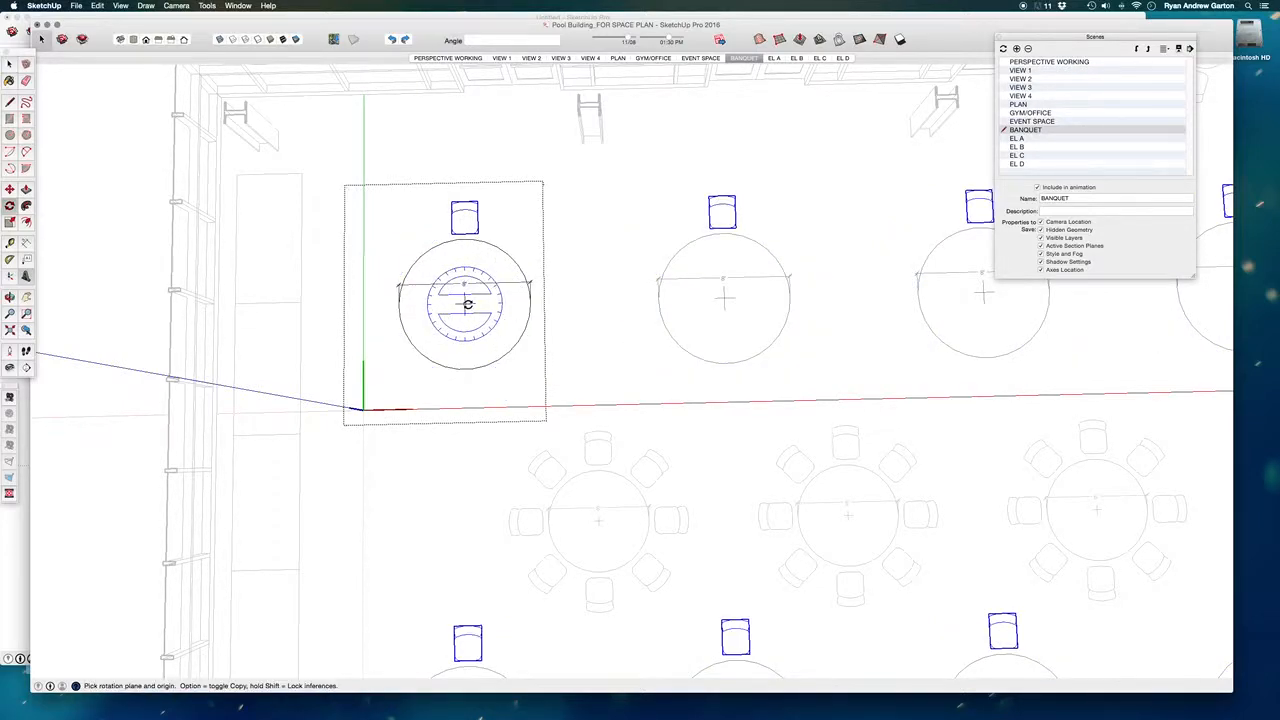
click(465, 252)
key(alt)
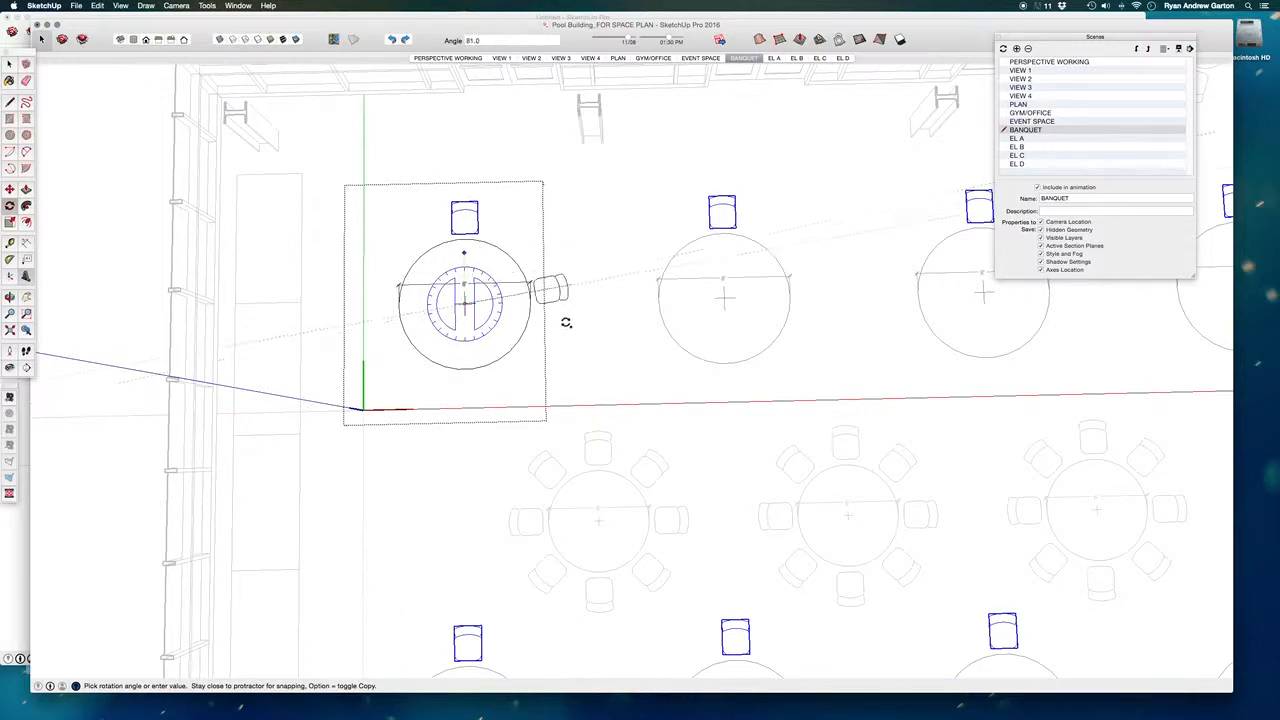
click(466, 420)
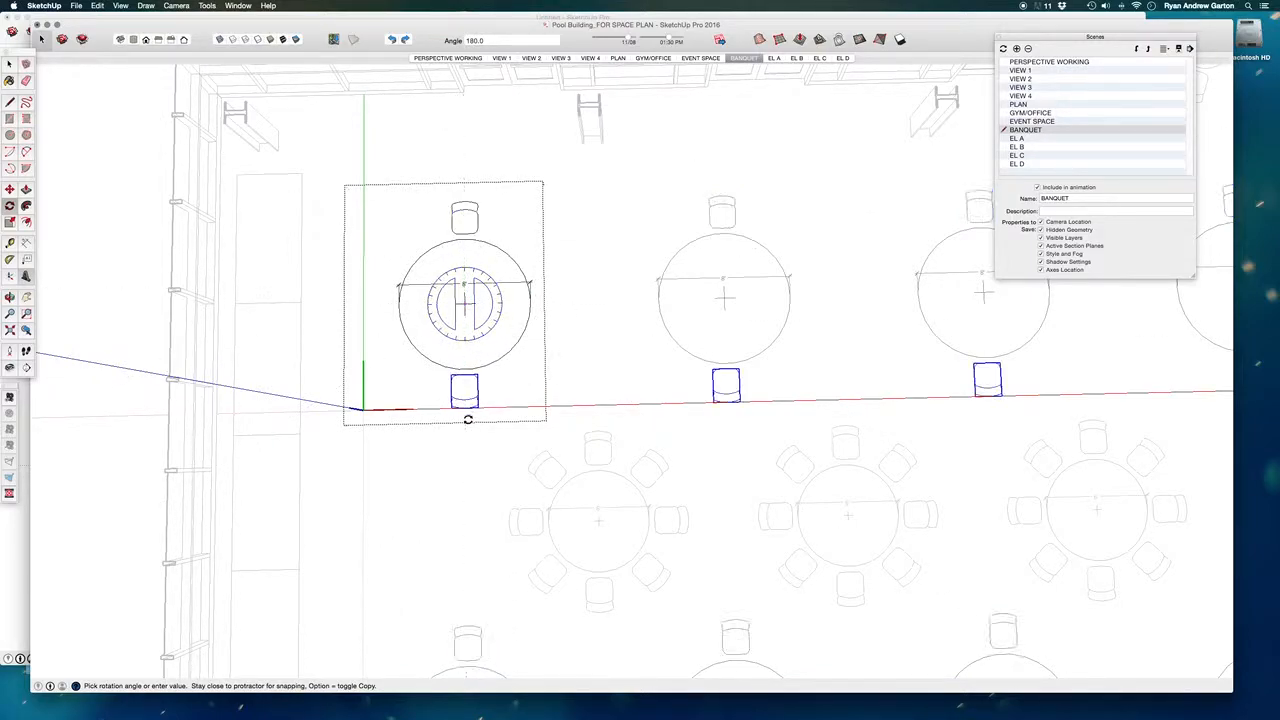
text(/5)
key(Return)
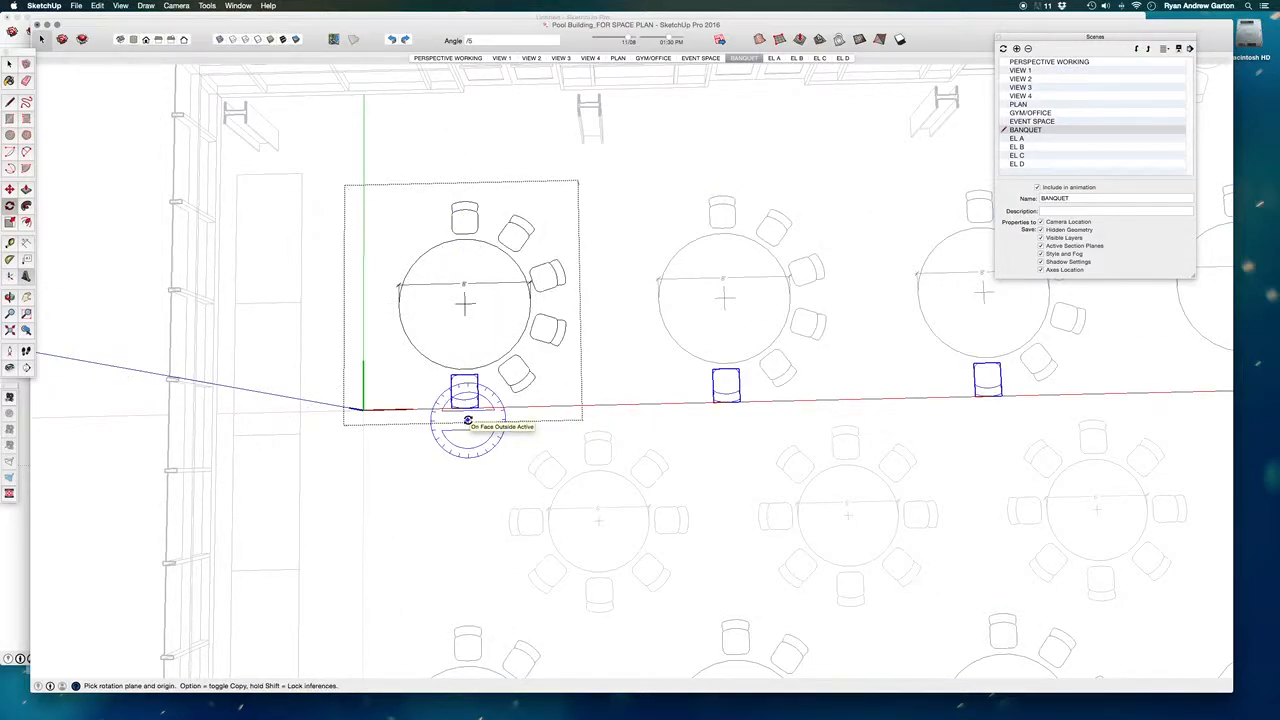
- Rotate-copy the four intermediate chairs 180° around the table's centre to fill the opposite side
key(space)
key(q)
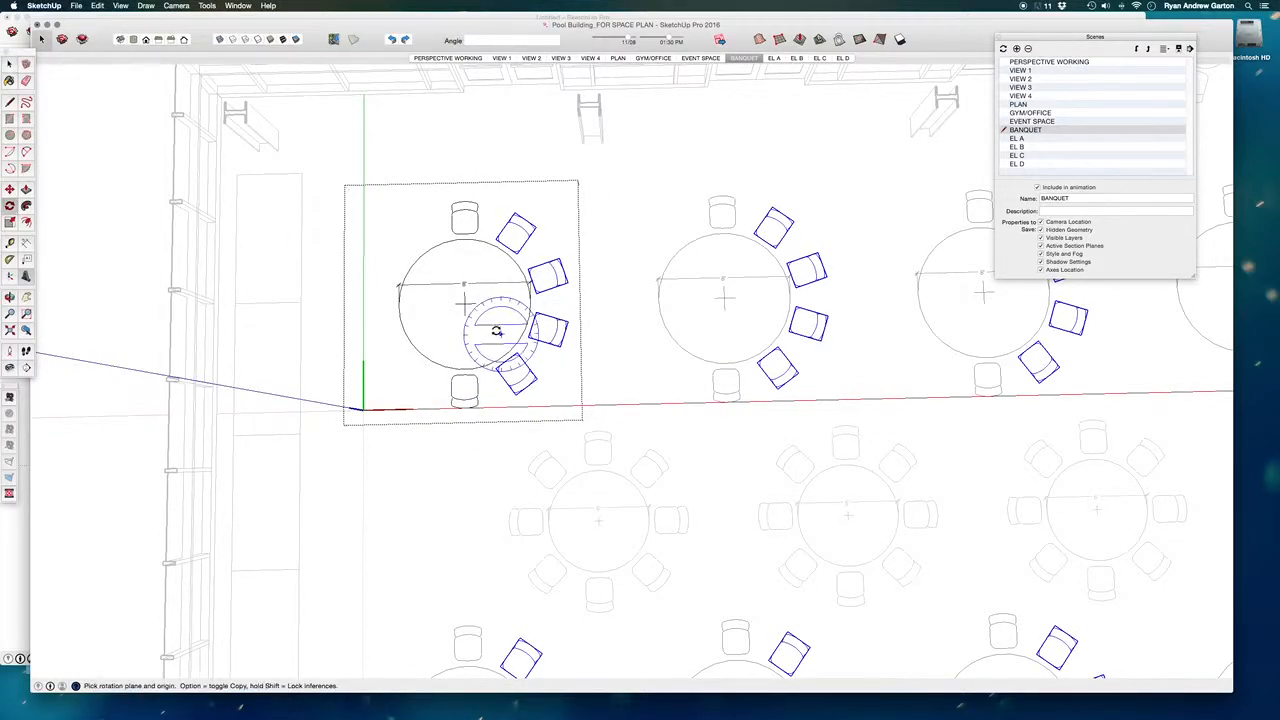
click(464, 300)
click(509, 302)
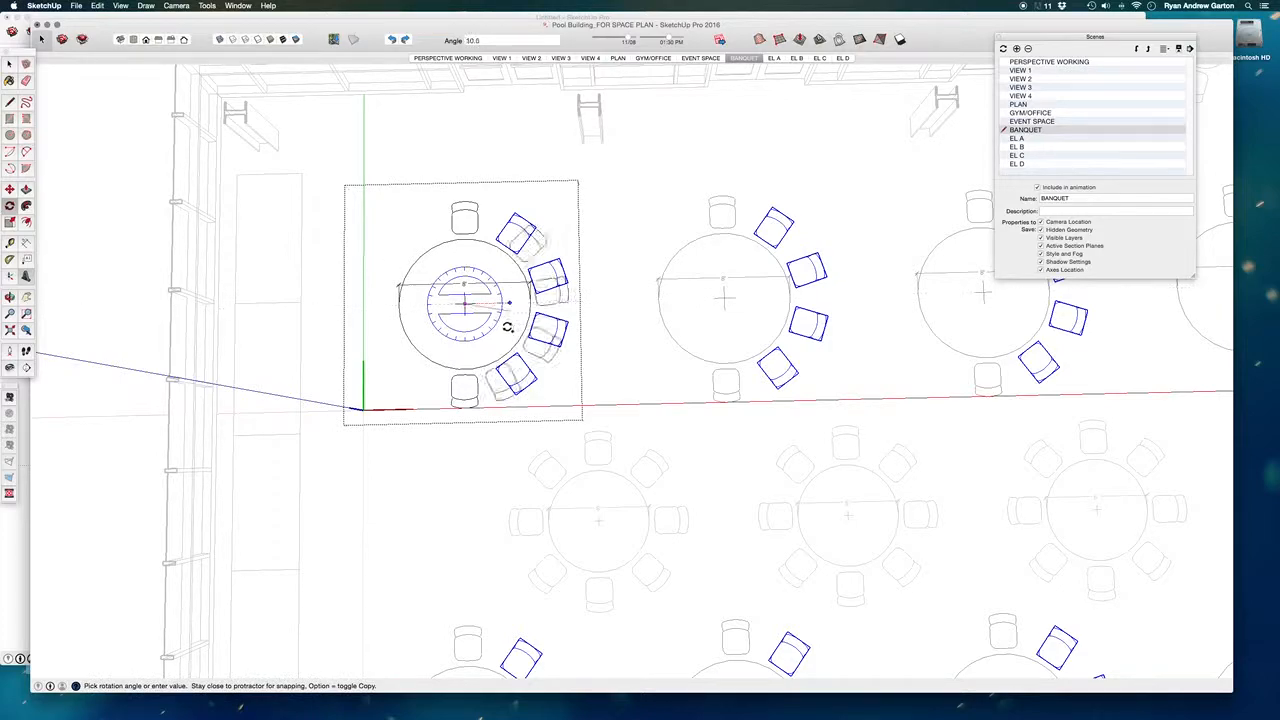
click(414, 298)
- Undo the chair copying and deletion to restore the table's original seating
key(super+z)
key(super+z)
key(super+z)
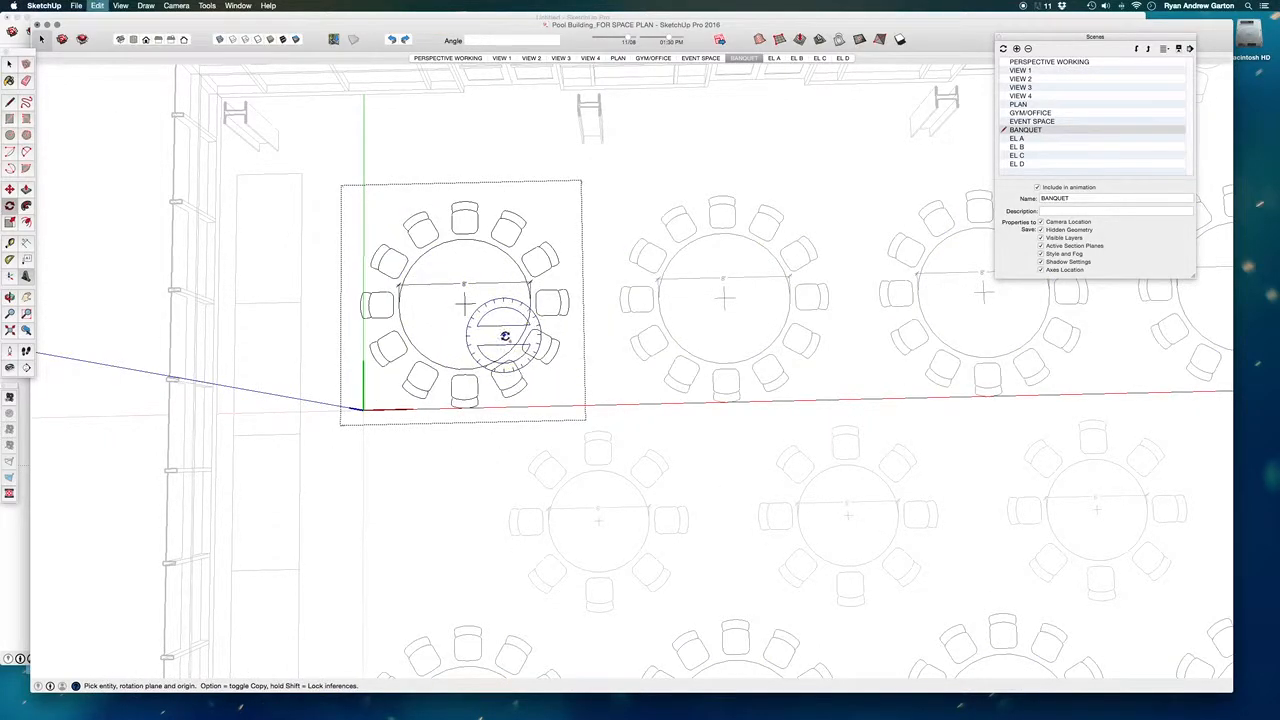
- Open the chair component at the table's back edge for editing and select all of its geometry
key(space)
click(465, 235)
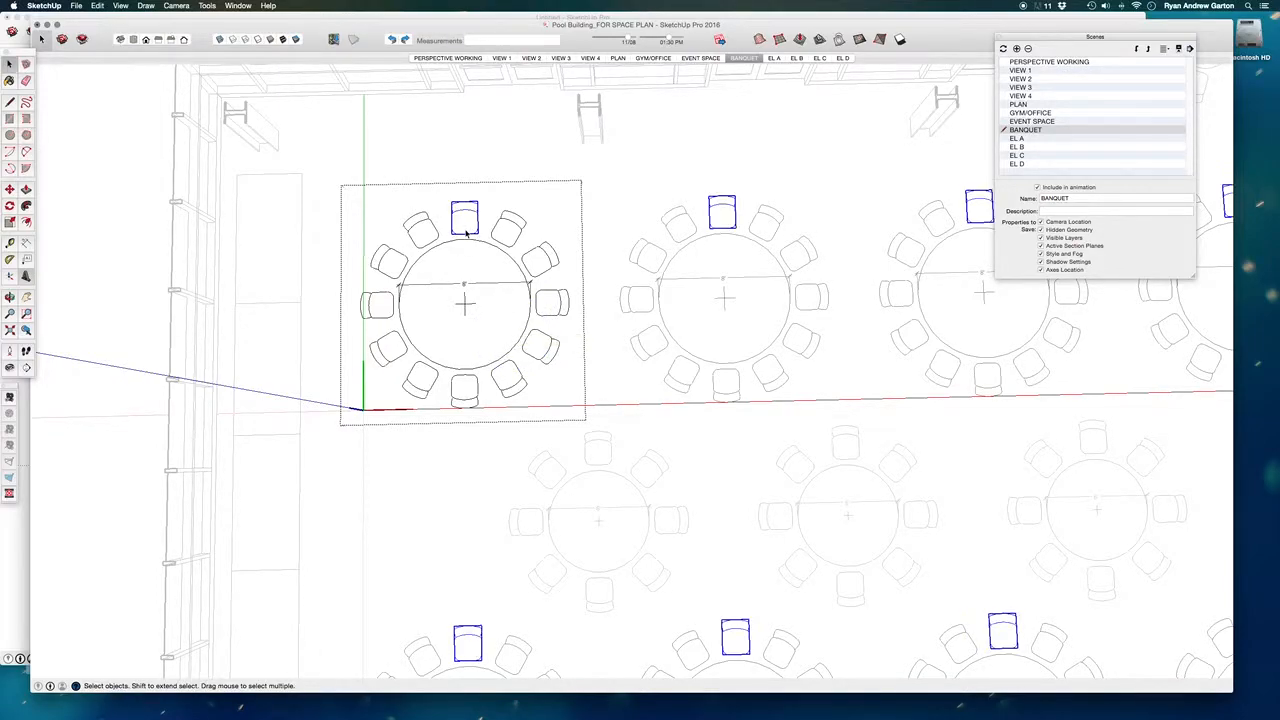
double_click(467, 235)
scroll(467, 235, up, 3)
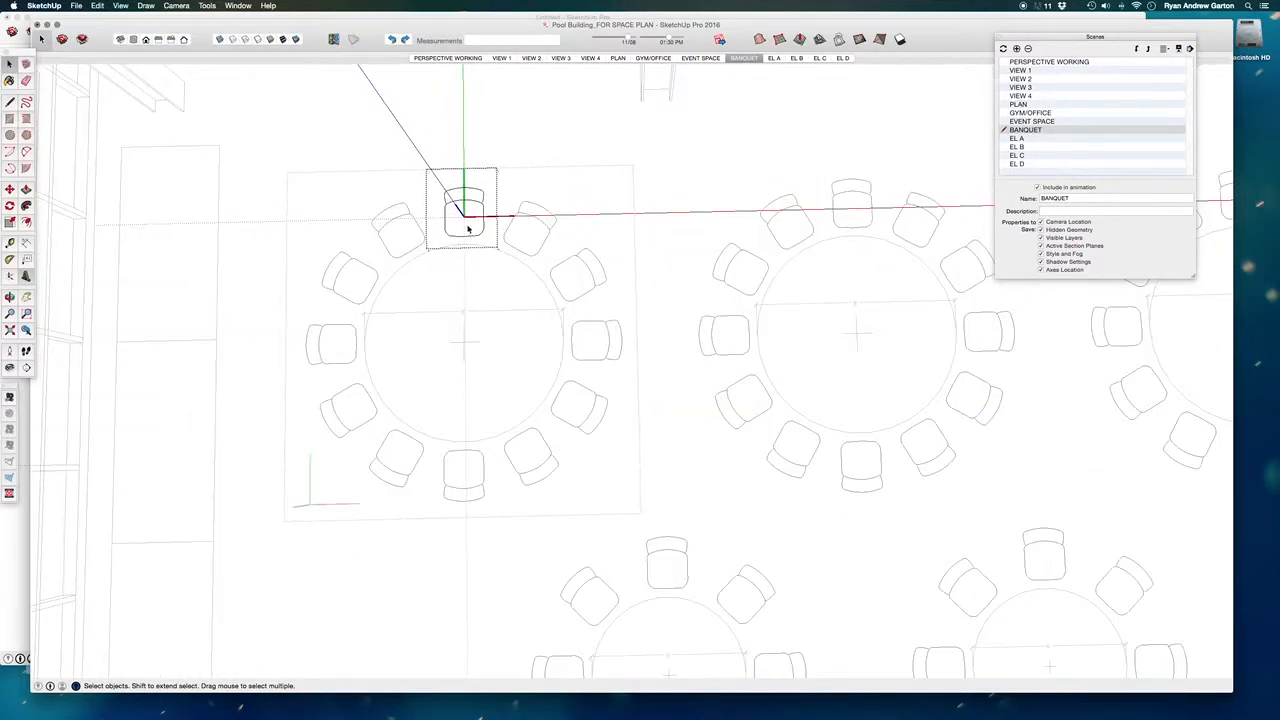
drag(431, 180, 551, 325)
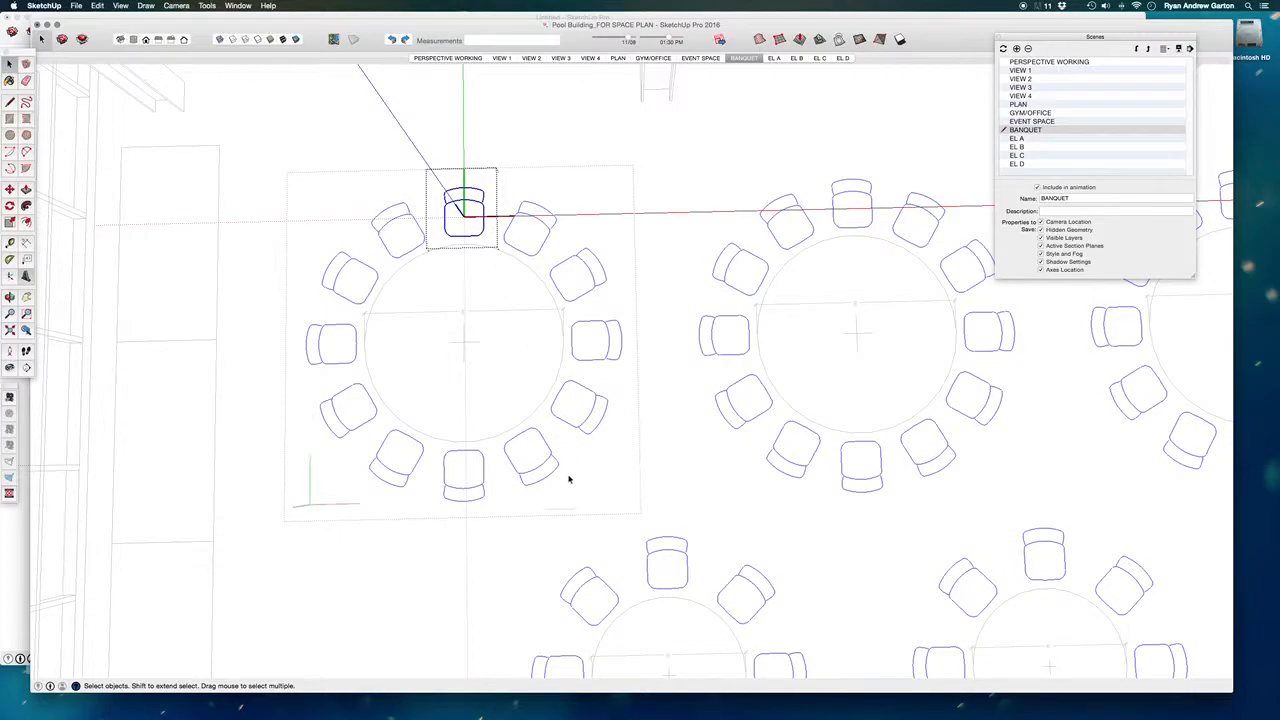
- Examine how the selected chair geometry repeats around every table across the banquet room
middle_drag(556, 555, 450, 459)
scroll(450, 459, down, 8)
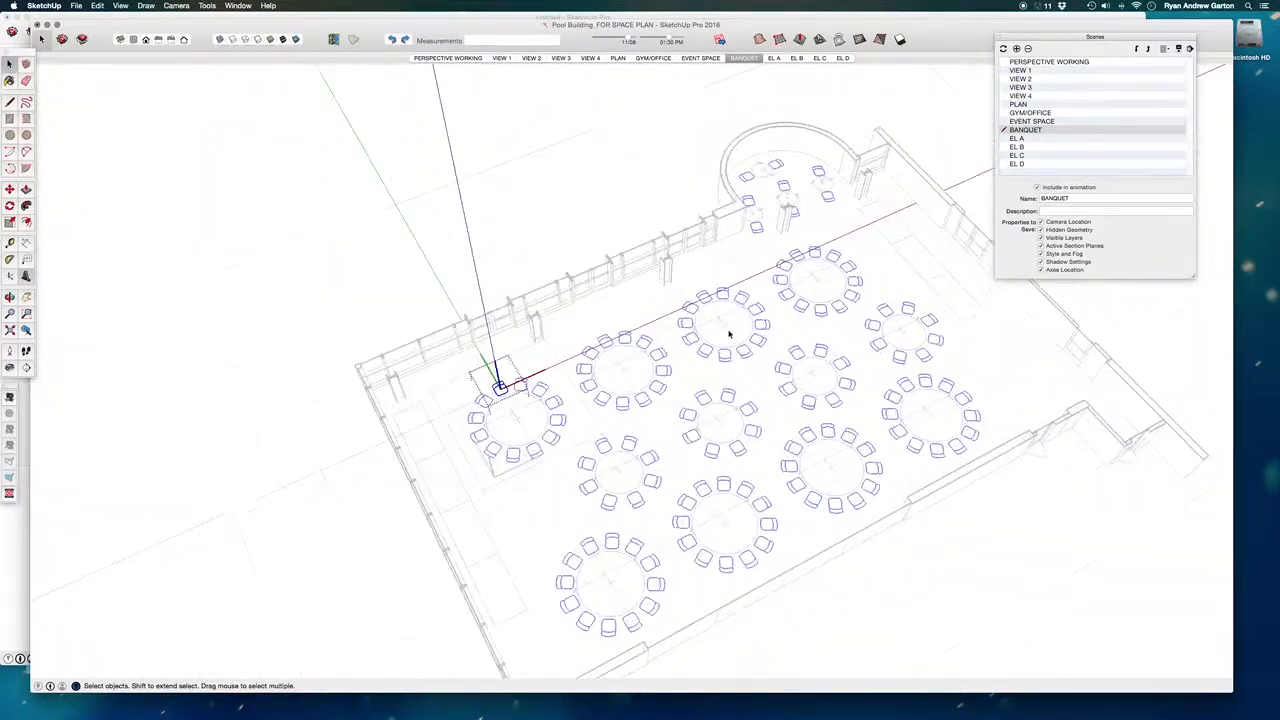
scroll(533, 379, up, 2)
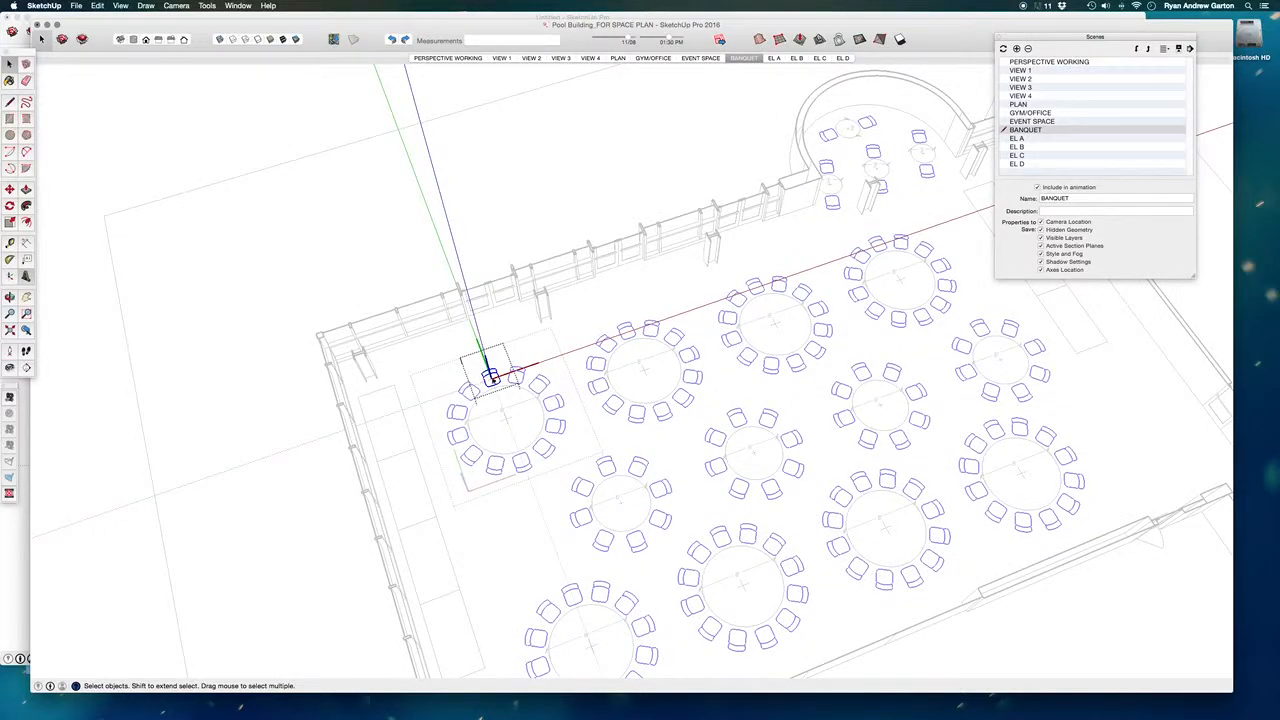
scroll(490, 375, down, 3)
middle_drag(490, 375, 603, 427)
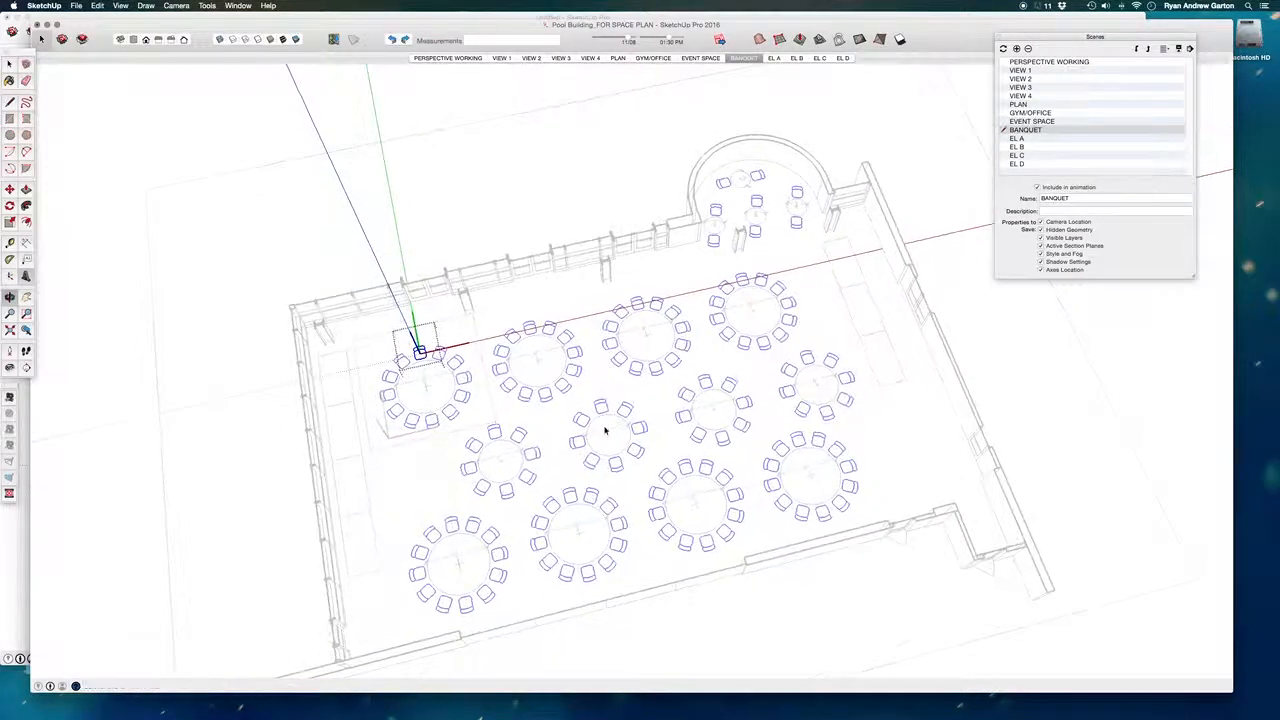
scroll(591, 393, up, 3)
scroll(295, 312, up, 5)
scroll(263, 320, down, 8)
scroll(395, 405, up, 6)
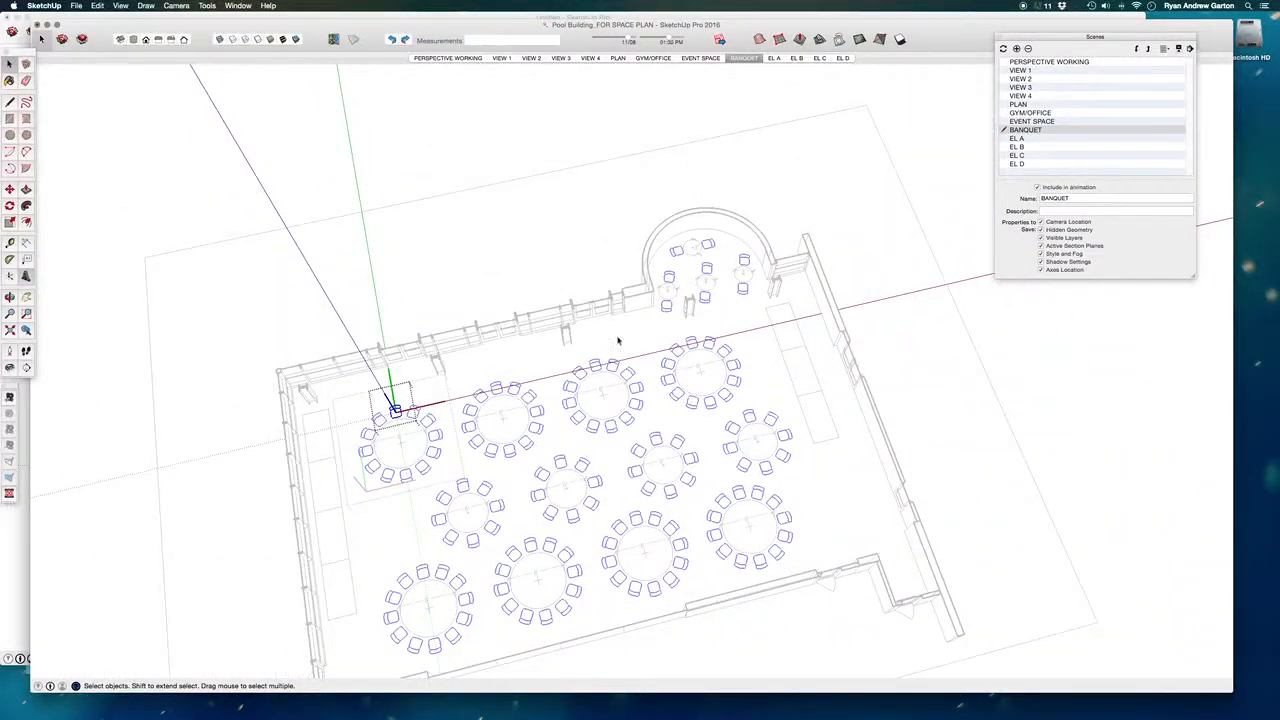
scroll(400, 400, up, 2)
- Move the chair's geometry inside its component about 9 inches toward the table's centre
key(m)
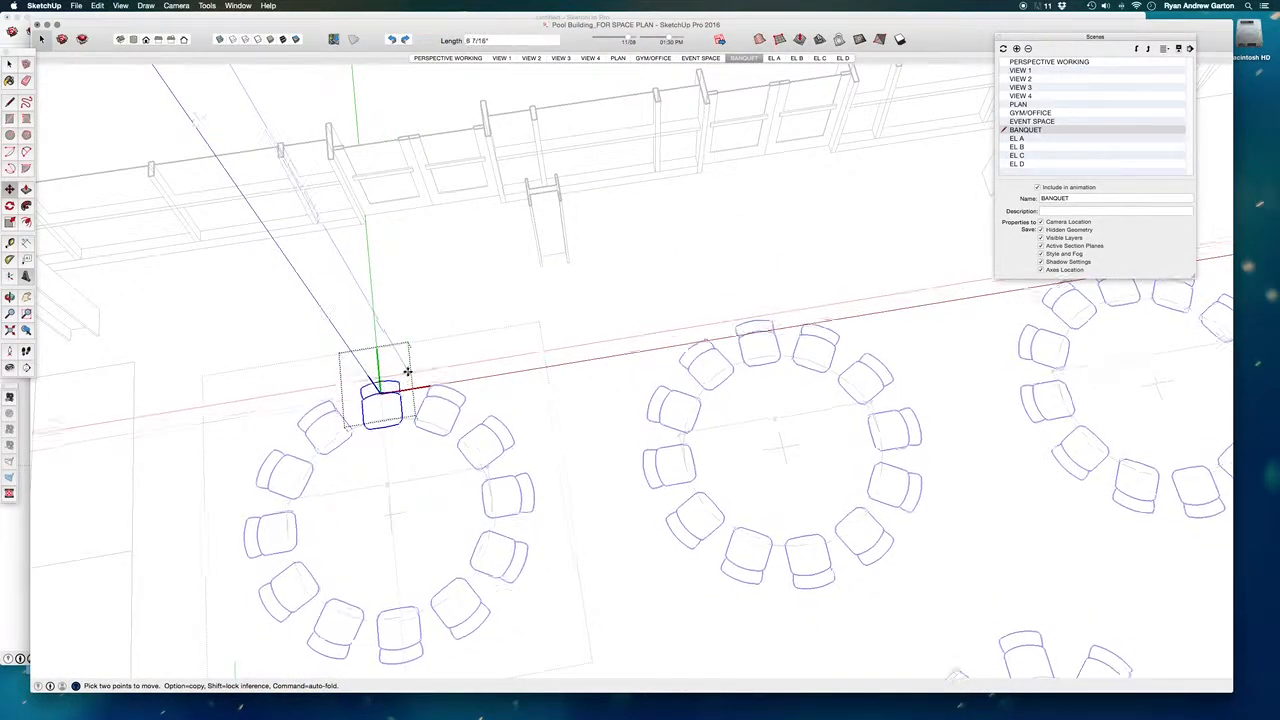
scroll(410, 372, down, 6)
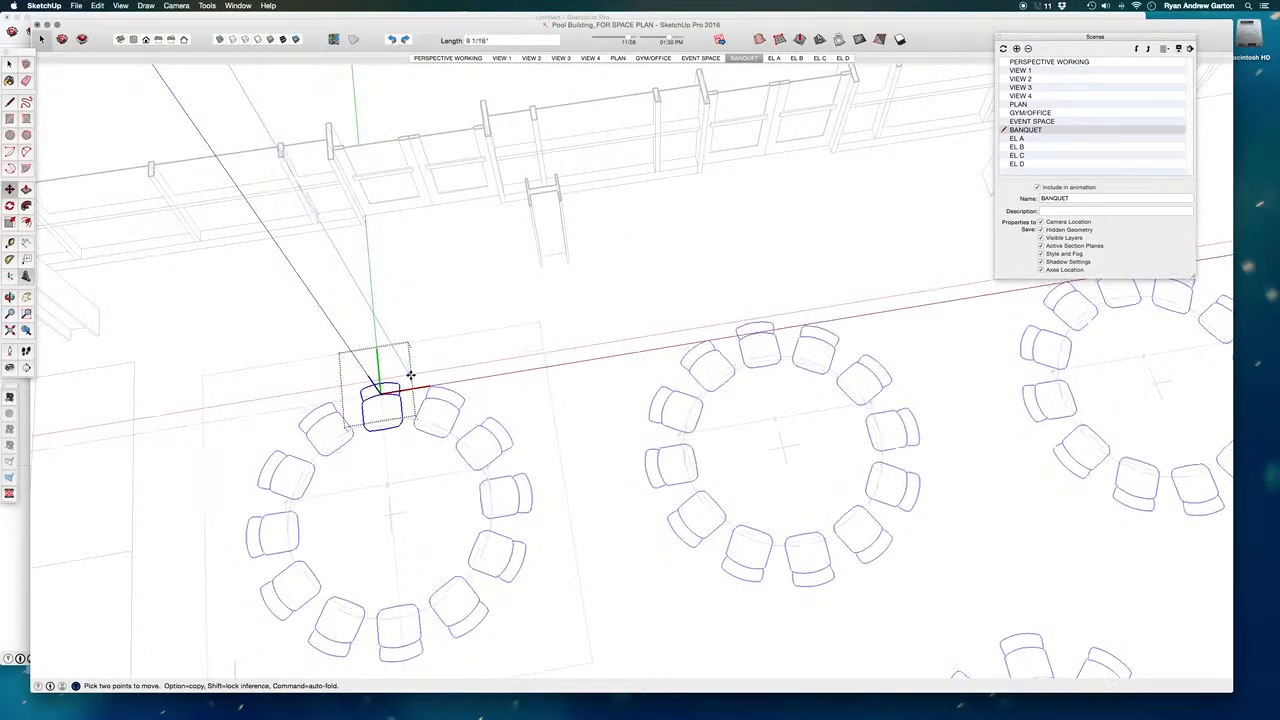
scroll(445, 330, down, 2)
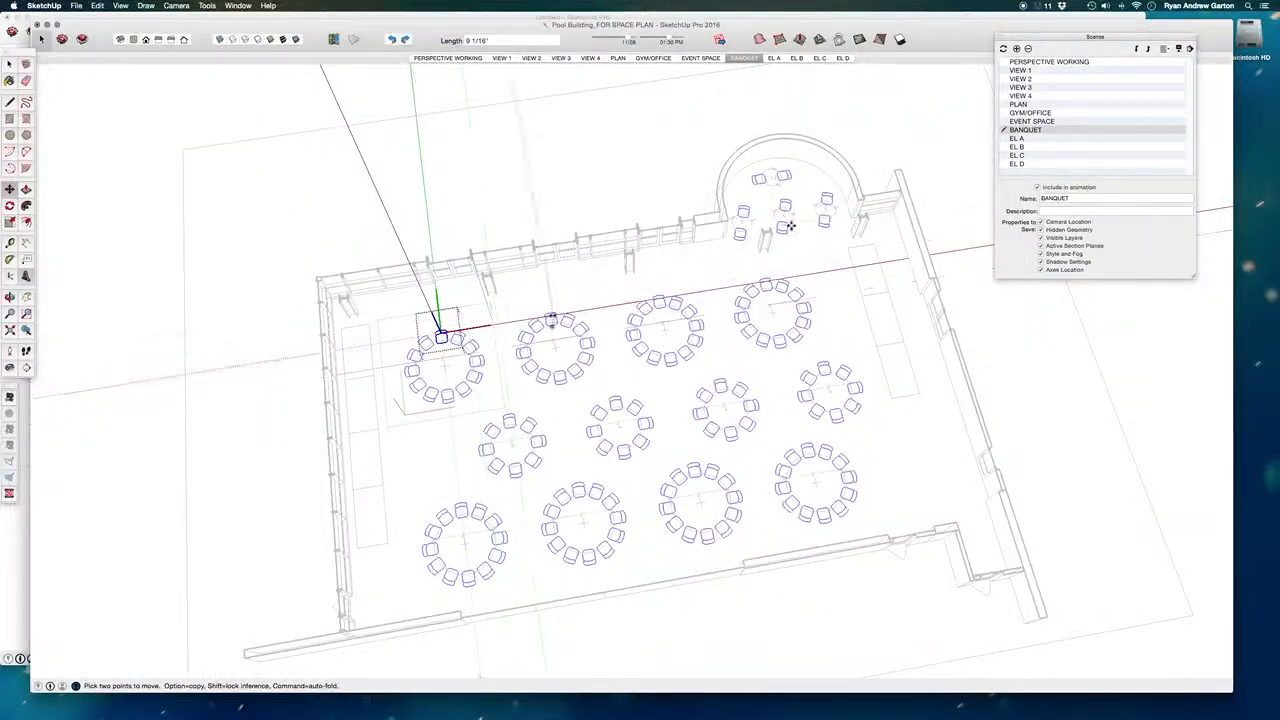
scroll(445, 330, up, 5)
scroll(445, 330, up, 4)
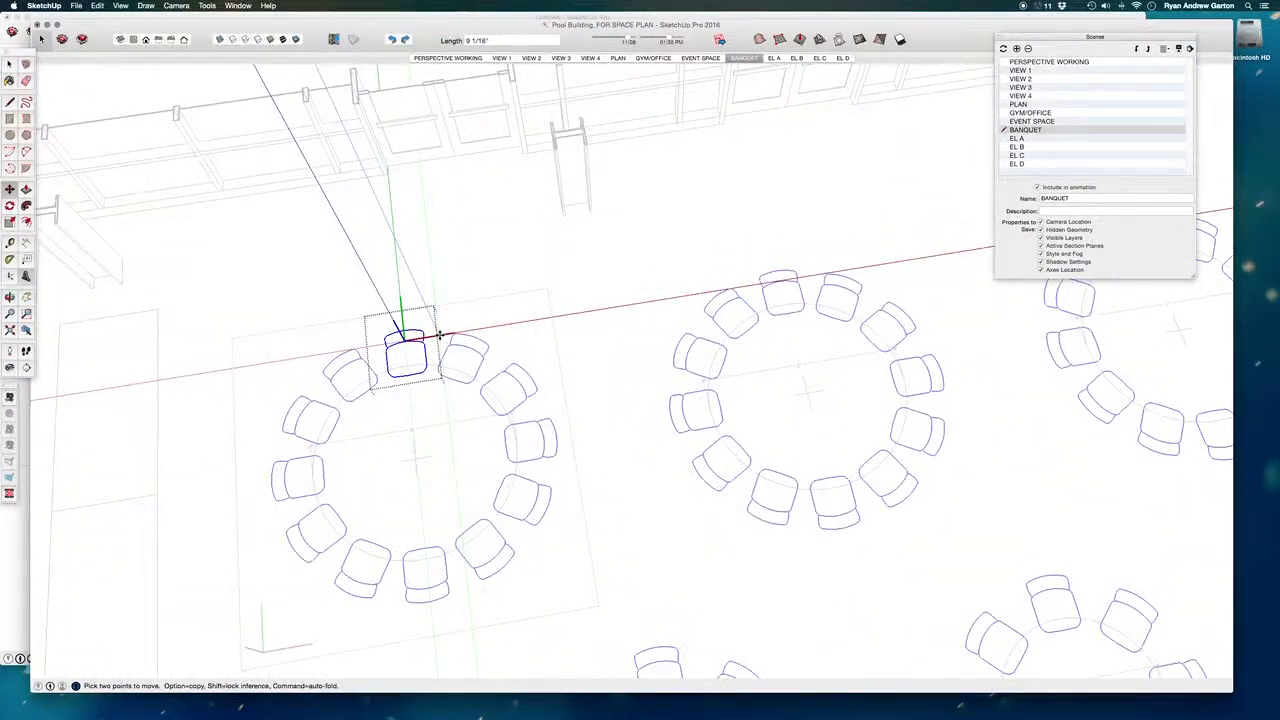
- Rotate the chair's geometry inside its component so the chairs at all tables turn at an angle
key(q)
click(393, 342)
click(400, 430)
click(474, 428)
scroll(520, 424, down, 6)
scroll(539, 423, down, 6)
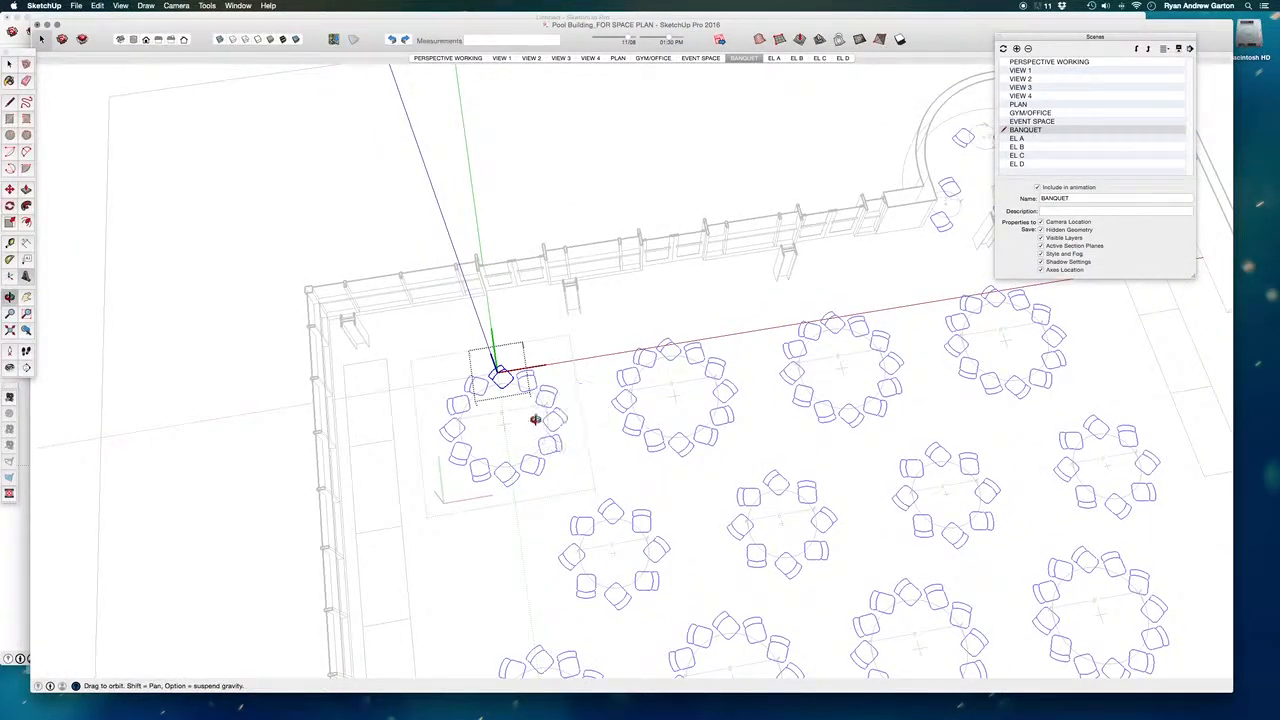
- Undo the chair edits and exit the chair and table components to return to the whole banquet model
key(super+z)
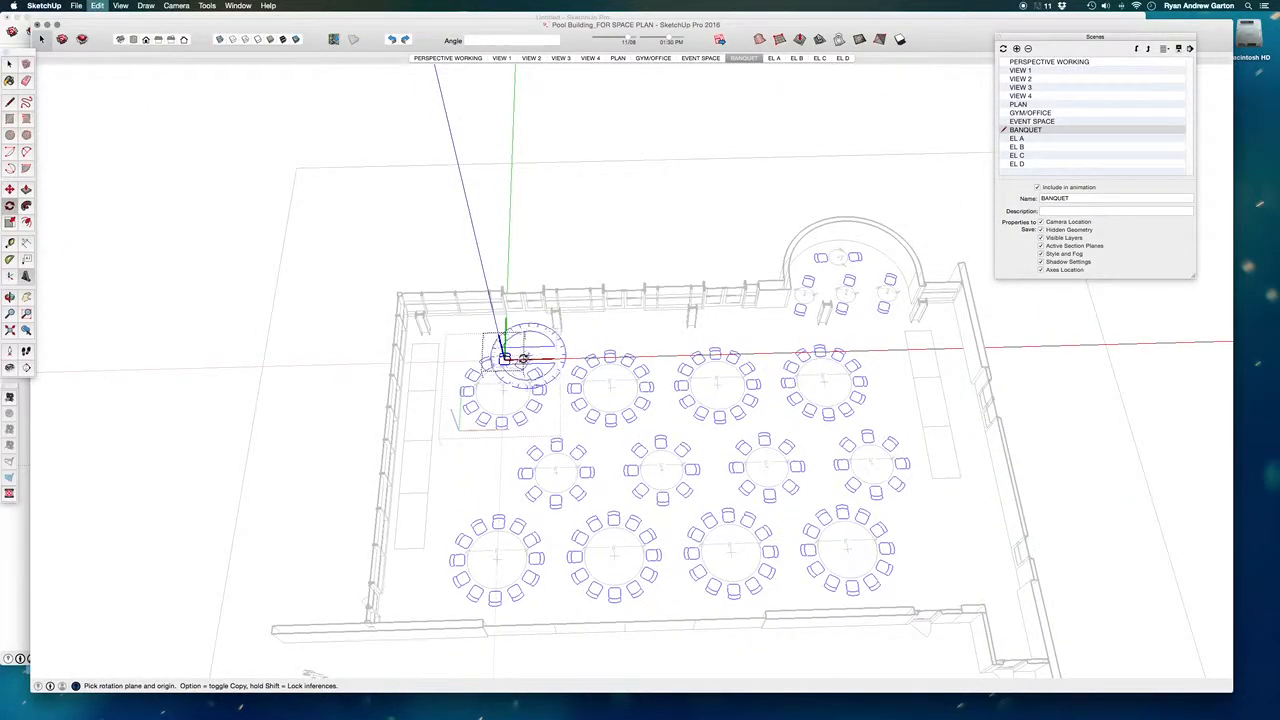
scroll(512, 352, up, 3)
key(space)
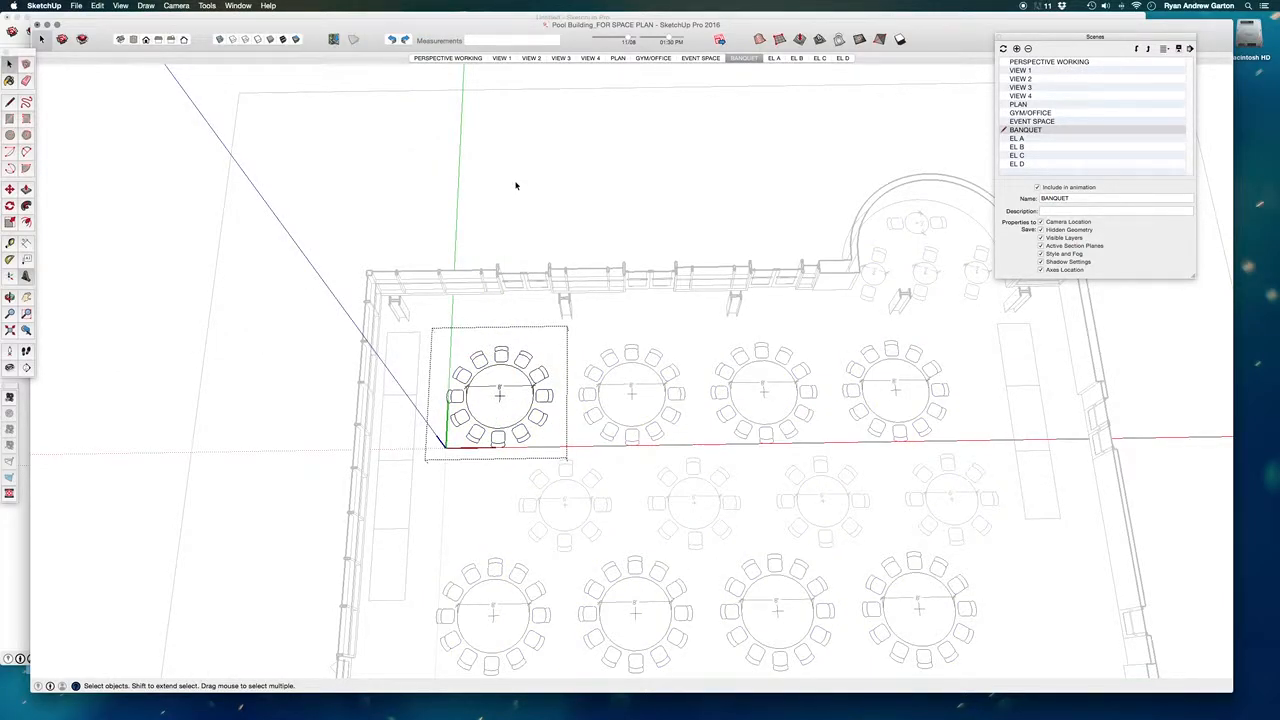
scroll(560, 304, down, 3)
click(580, 240)
middle_drag(620, 391, 510, 345)
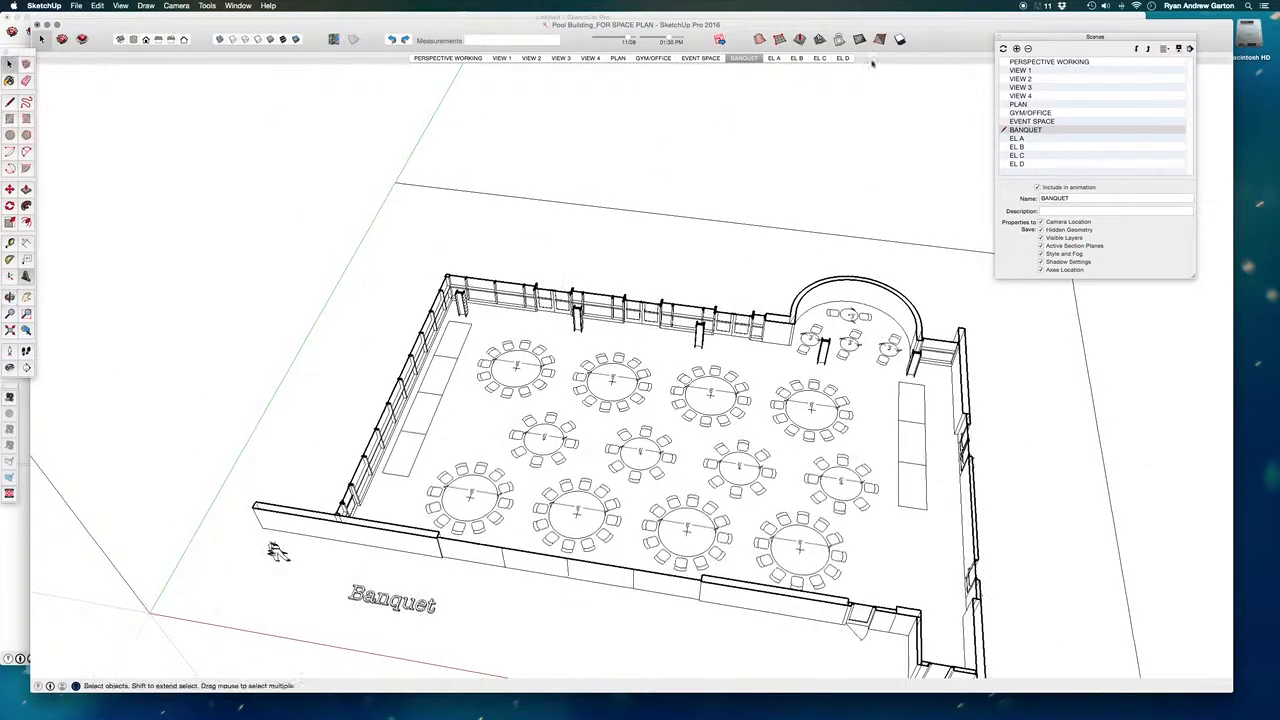
- Switch to the untitled SketchUp model with the sample furniture and copy the round black pedestal table
drag(928, 43, 926, 66)
click(909, 19)
middle_drag(903, 268, 88, 110)
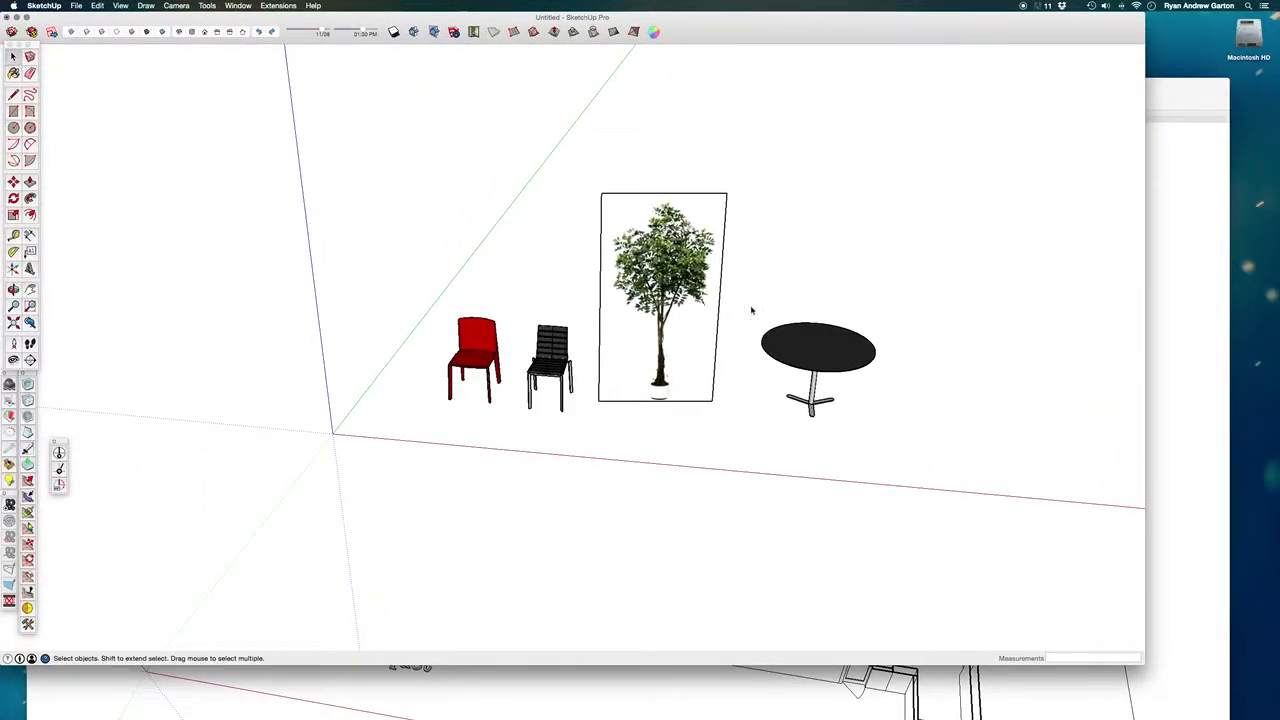
scroll(890, 390, up, 5)
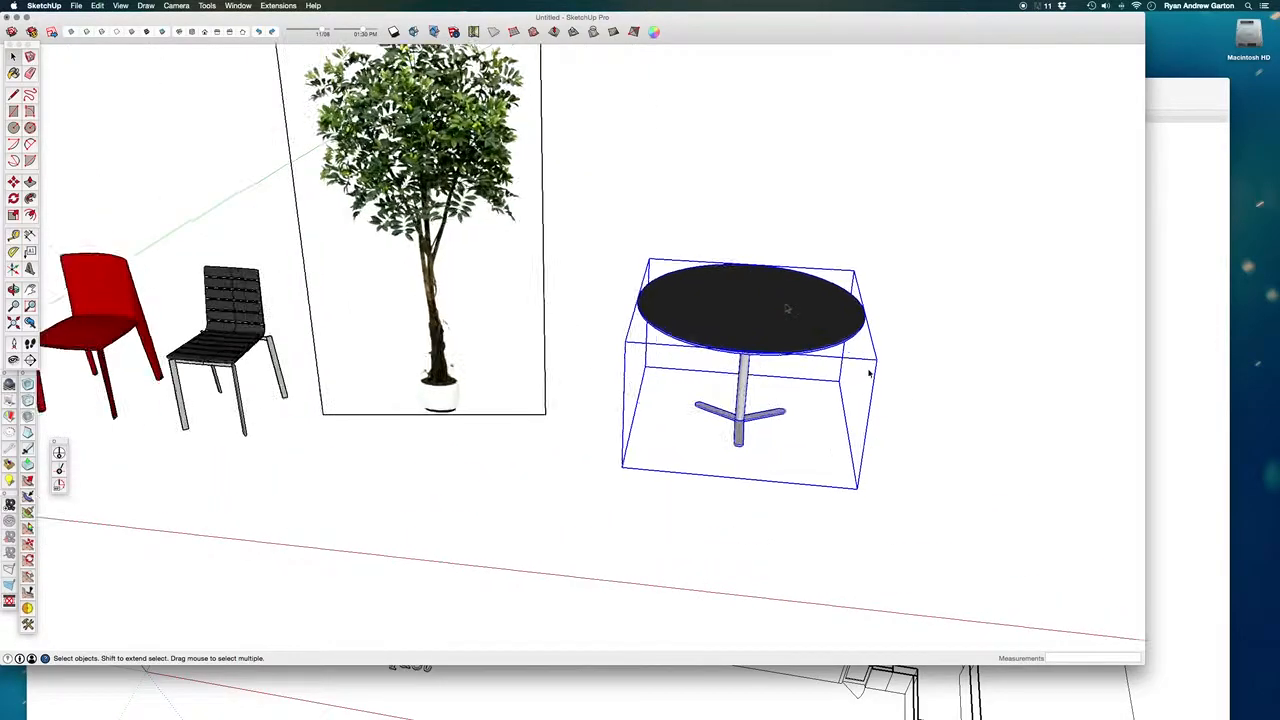
mouse_move(816, 362)
middle_down()
mouse_move(977, 149)
mouse_move(937, 474)
mouse_move(911, 463)
middle_up()
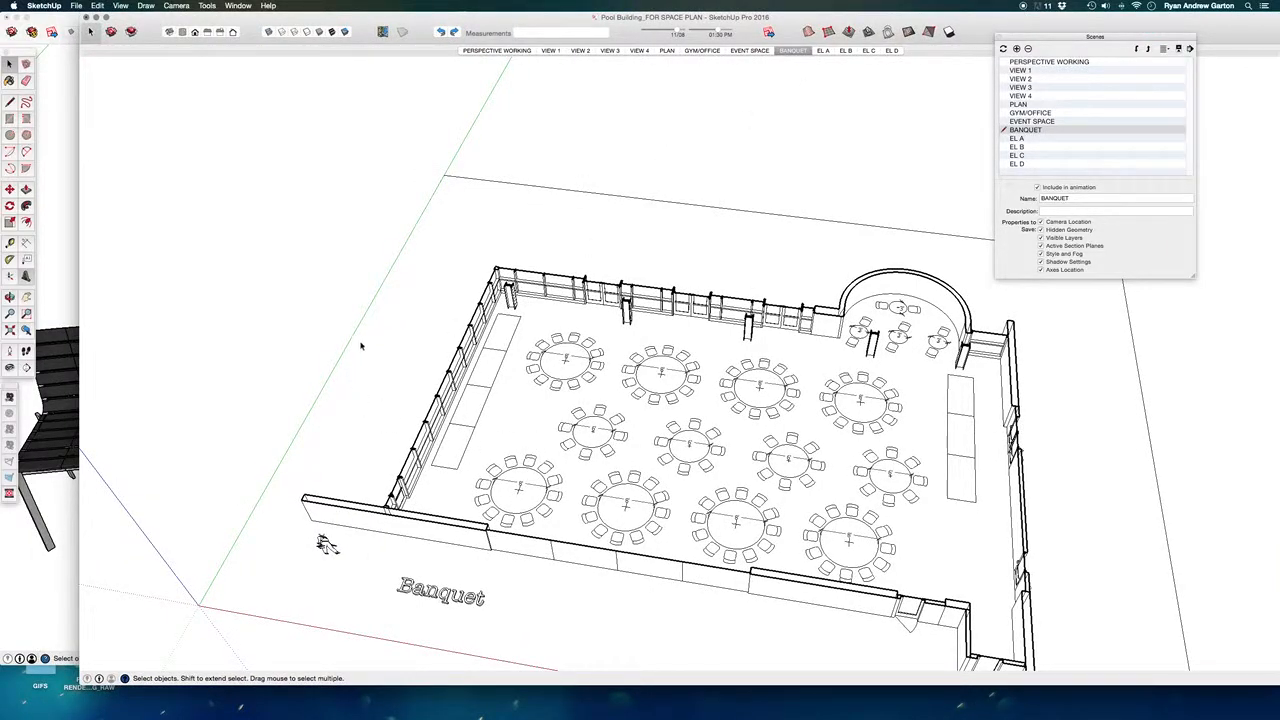
- Paste the round black table into the banquet model, outside the building beside the glazed side wall
key(super+v)
click(429, 321)
scroll(435, 320, up, 5)
middle_drag(479, 399, 334, 283)
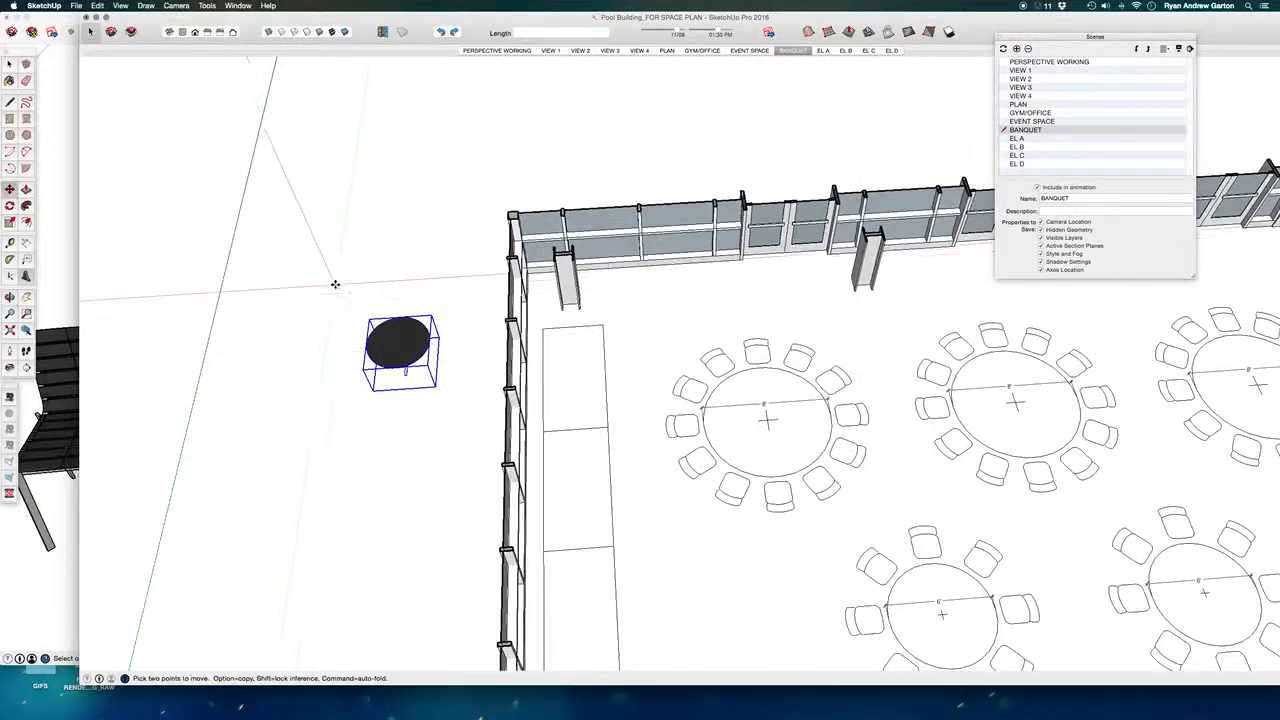
scroll(500, 286, down, 4)
scroll(326, 271, down, 6)
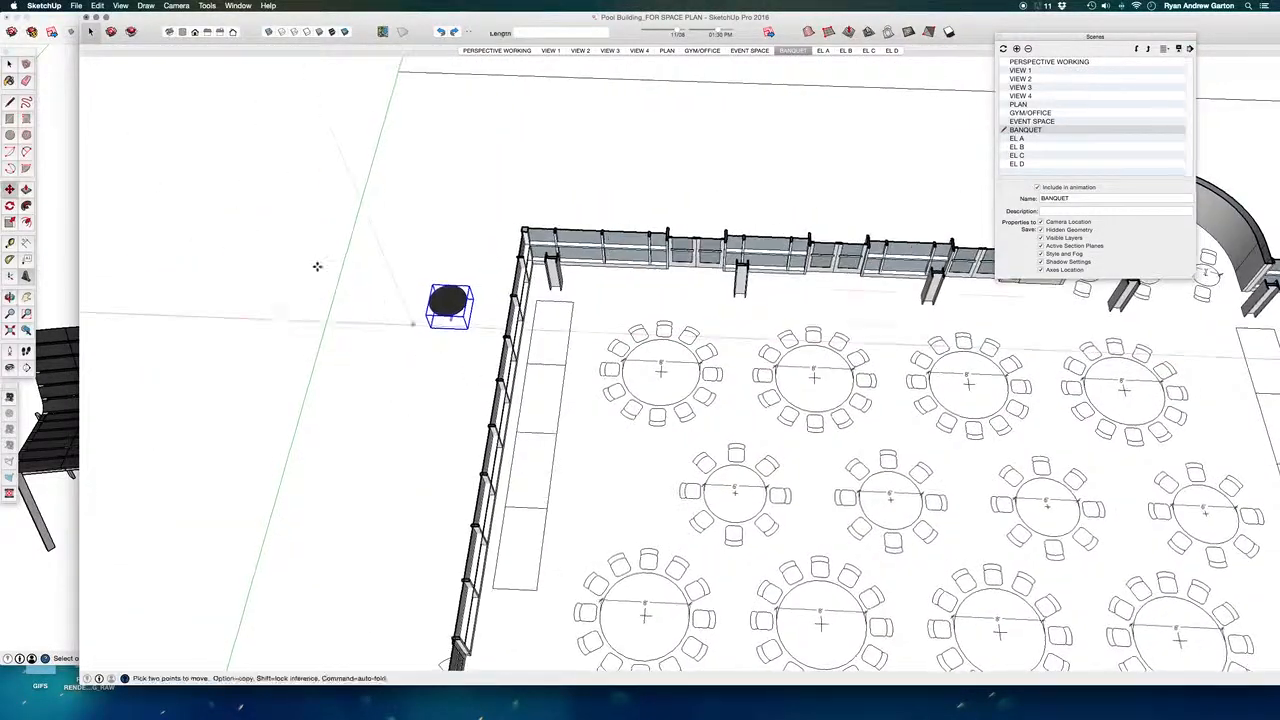
key(space)
- Open the corner banquet table component for editing and paste the black 3D table inside its round outline
scroll(409, 286, up, 3)
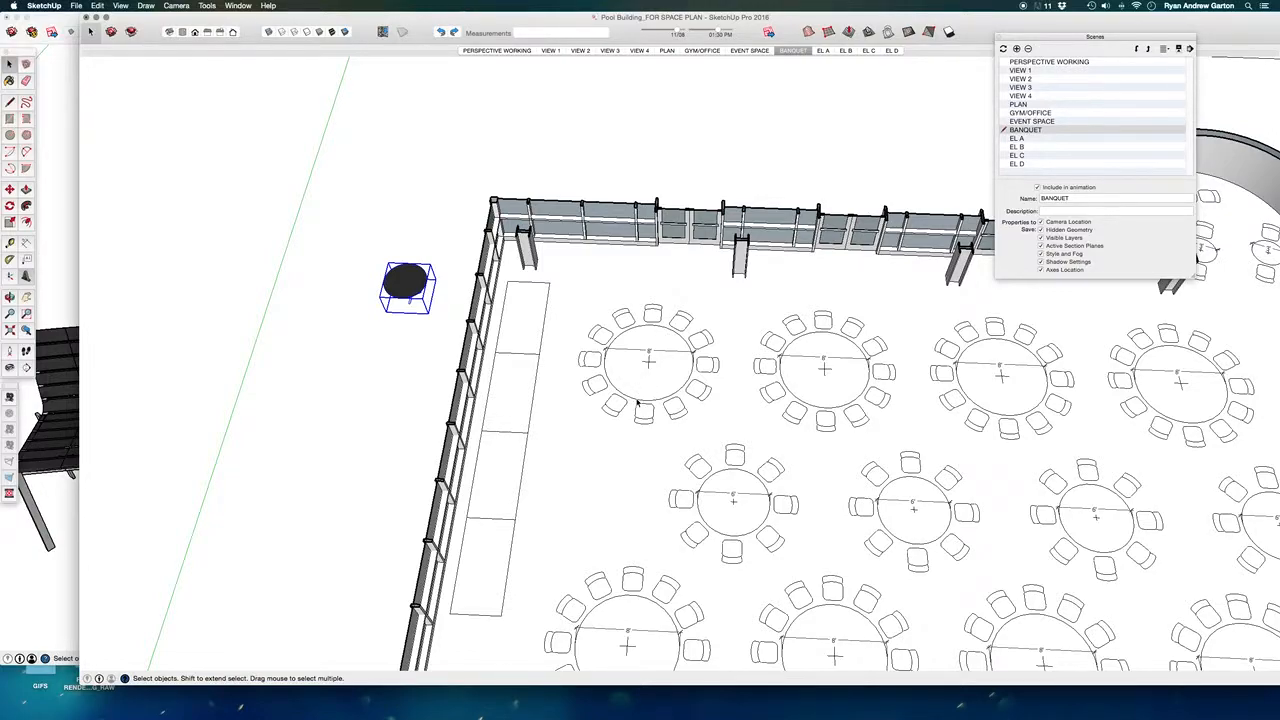
double_click(637, 402)
scroll(644, 400, up, 3)
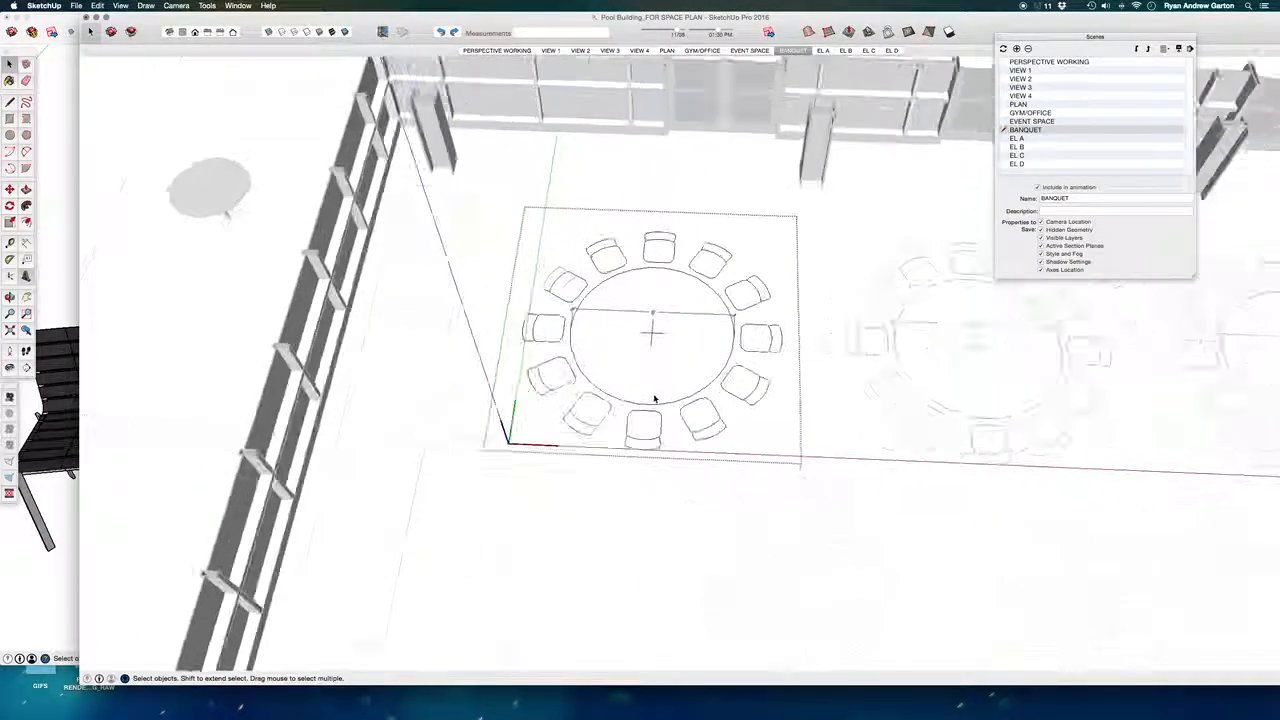
key(super+v)
scroll(615, 359, up, 2)
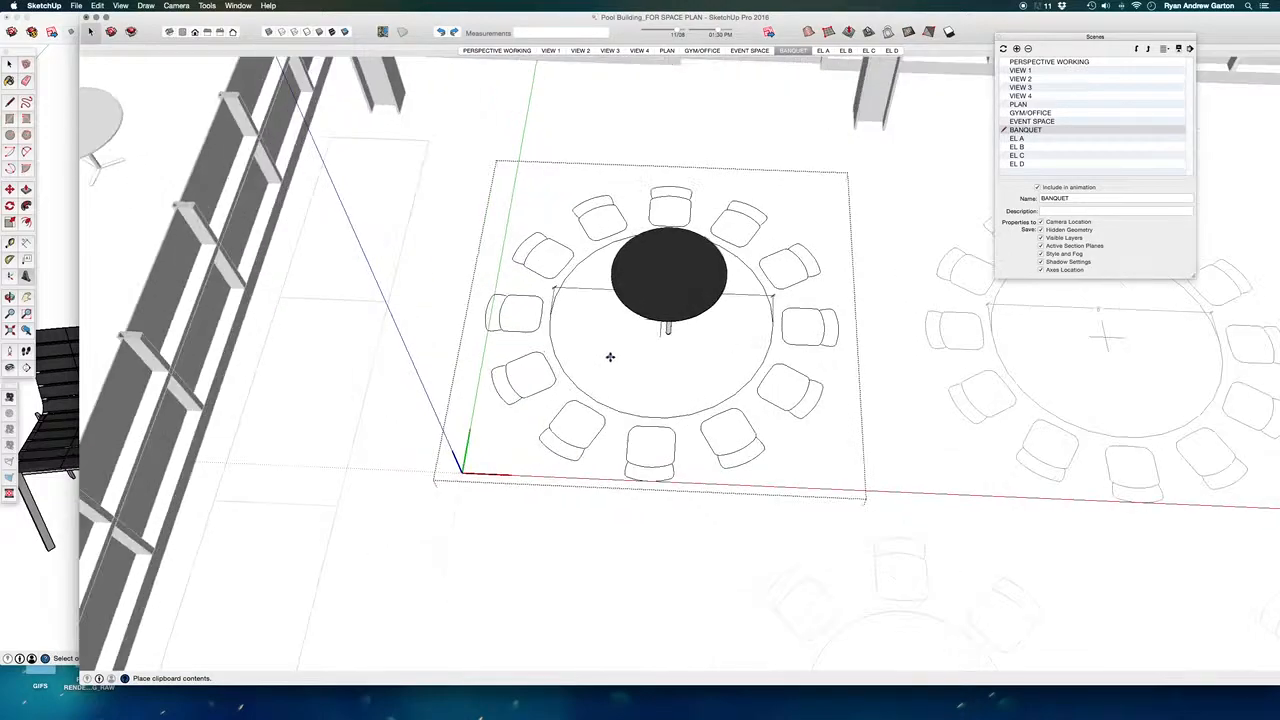
click(604, 375)
scroll(604, 375, down, 6)
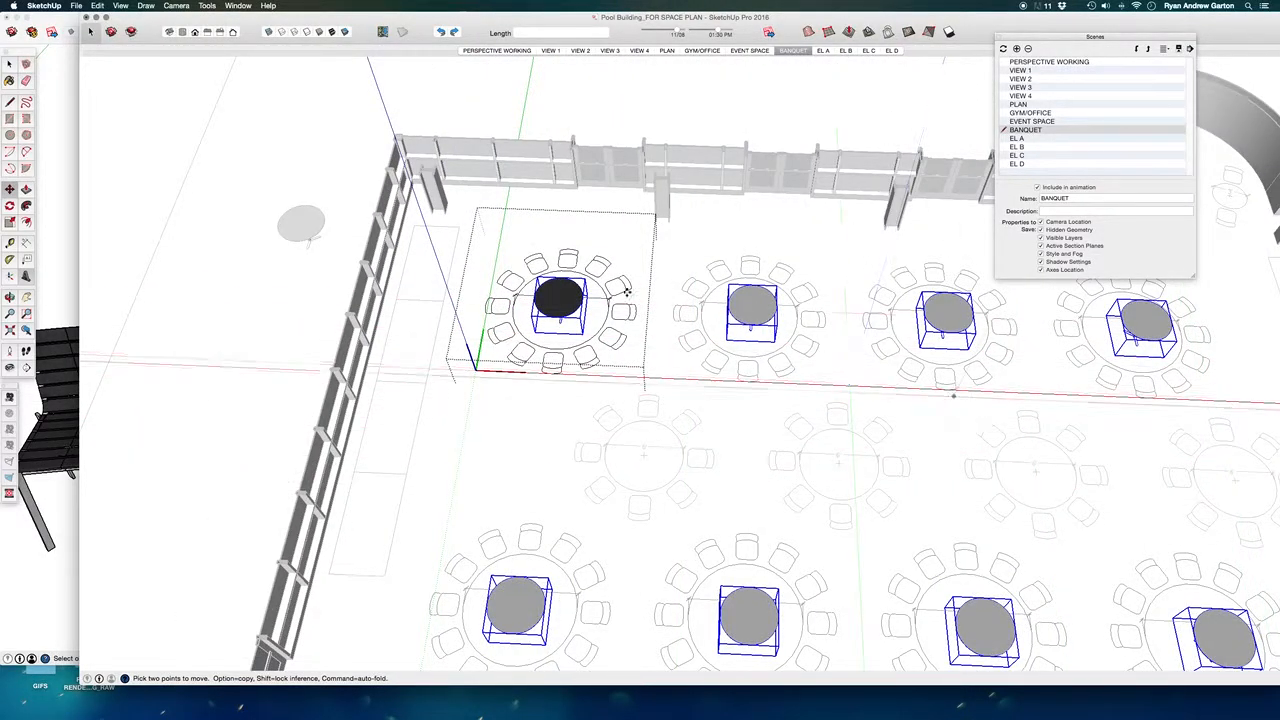
- Try to scale the pasted black table up toward the size of the banquet table's round outline
scroll(556, 313, up, 2)
scroll(556, 330, up, 3)
middle_drag(551, 374, 800, 337)
key(s)
drag(547, 402, 520, 440)
middle_drag(520, 438, 746, 443)
scroll(610, 430, down, 3)
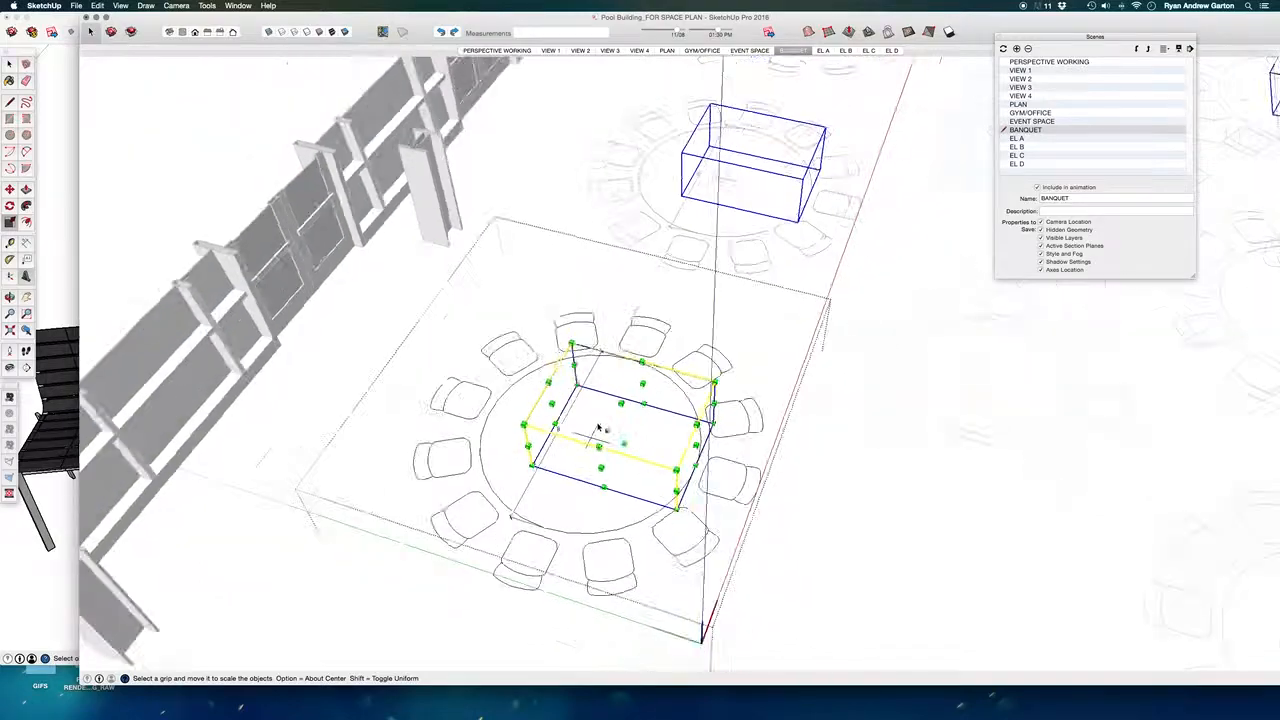
middle_drag(597, 429, 314, 406)
- Leave the banquet table component, then undo back to before the pasted table was scaled
scroll(427, 380, down, 4)
key(space)
click(563, 432)
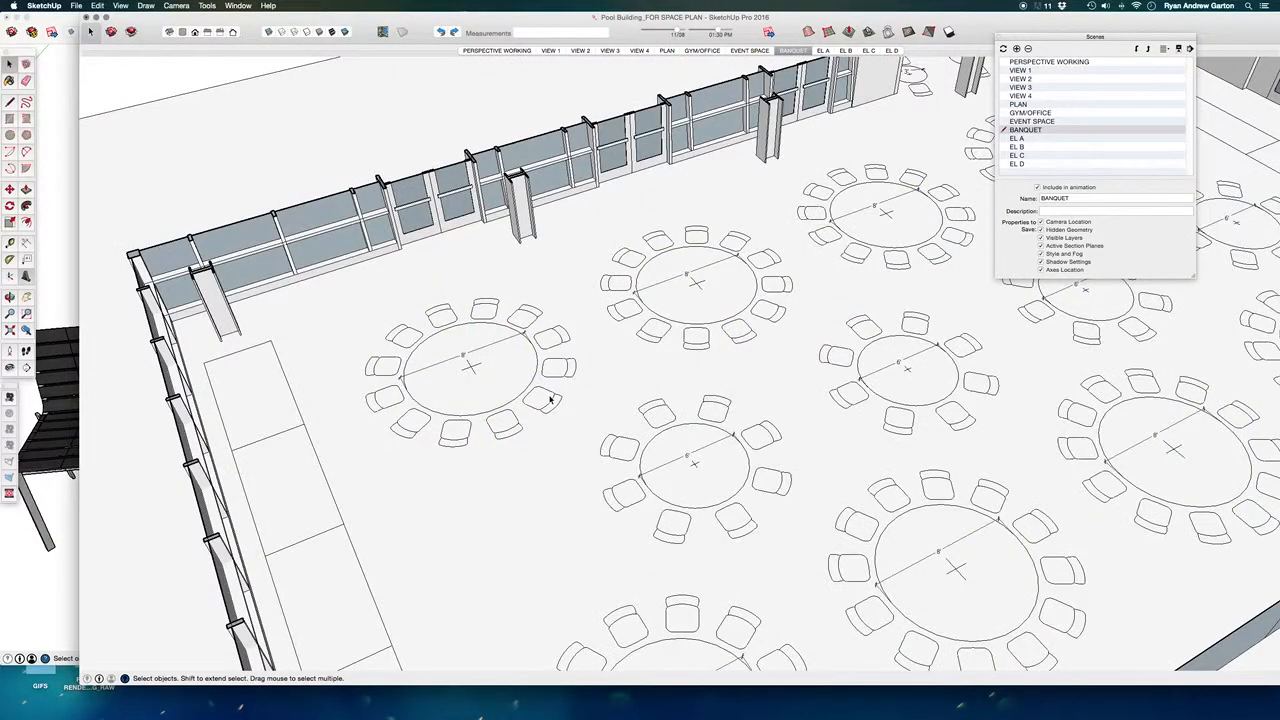
key(super+z)
key(super+z)
- Try again to scale the pasted table, about 1.46 along green and 1.50 along red, to cover the round outline
scroll(487, 356, up, 3)
click(484, 360)
key(s)
drag(500, 398, 517, 424)
middle_drag(481, 381, 600, 483)
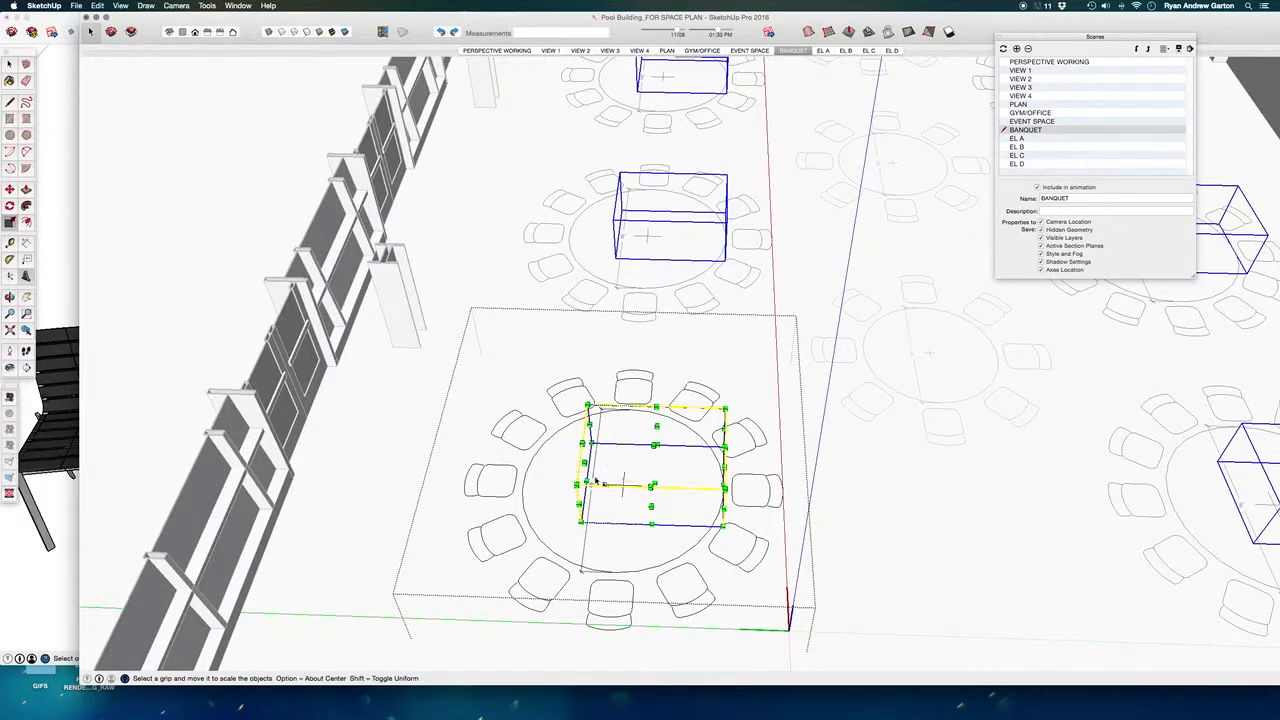
drag(586, 462, 520, 462)
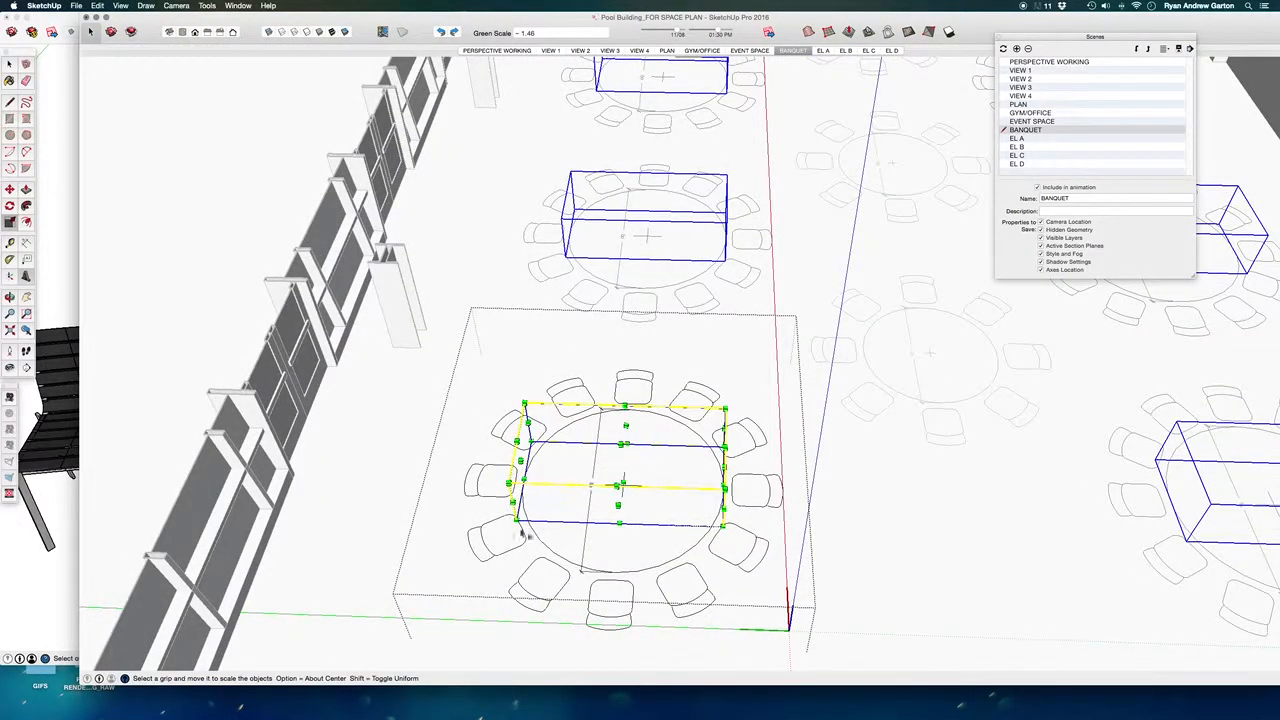
middle_drag(547, 521, 587, 516)
drag(501, 509, 476, 551)
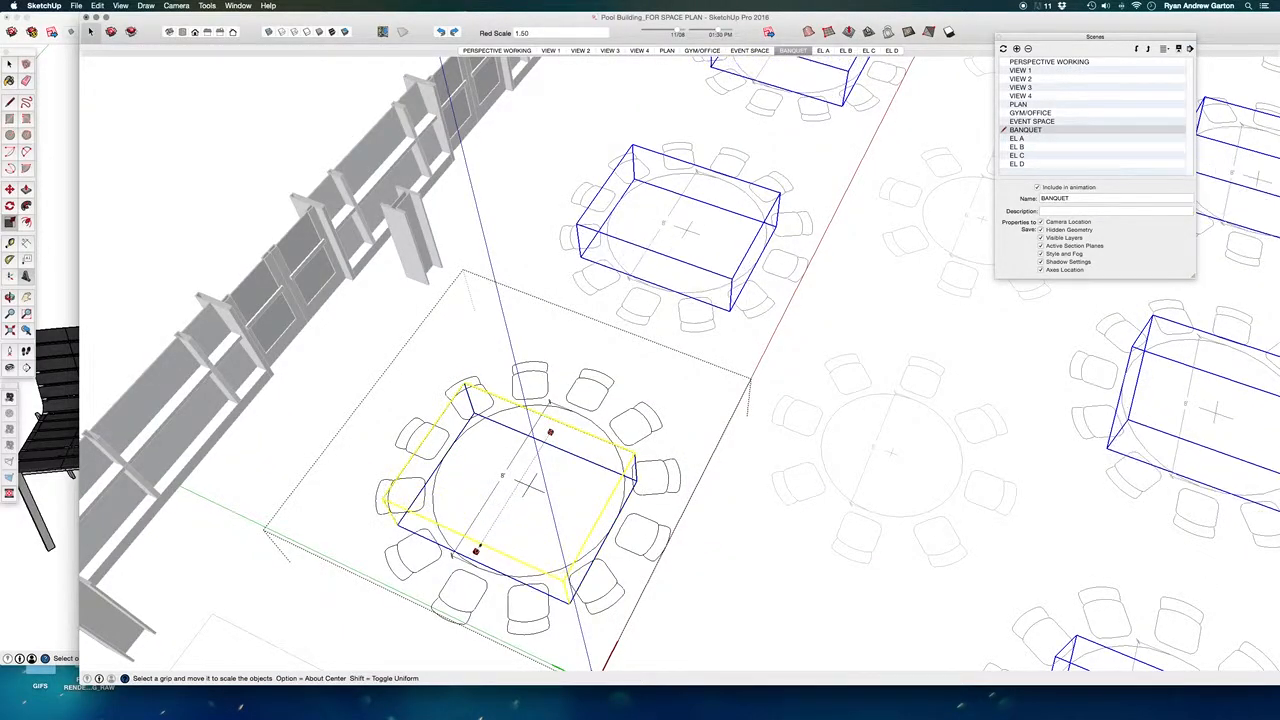
key(space)
right_click(511, 476)
click(476, 572)
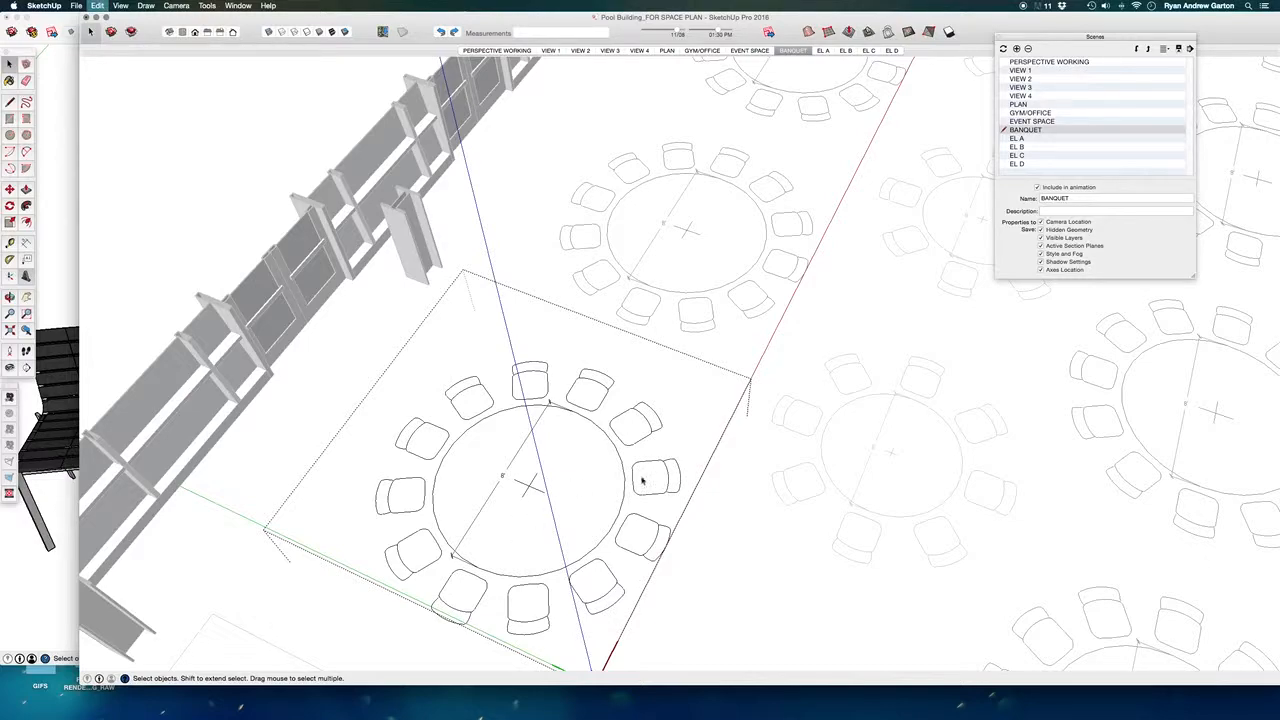
- Explode the black 3D table placed inside the corner banquet table component
middle_drag(620, 482, 446, 571)
right_click(462, 362)
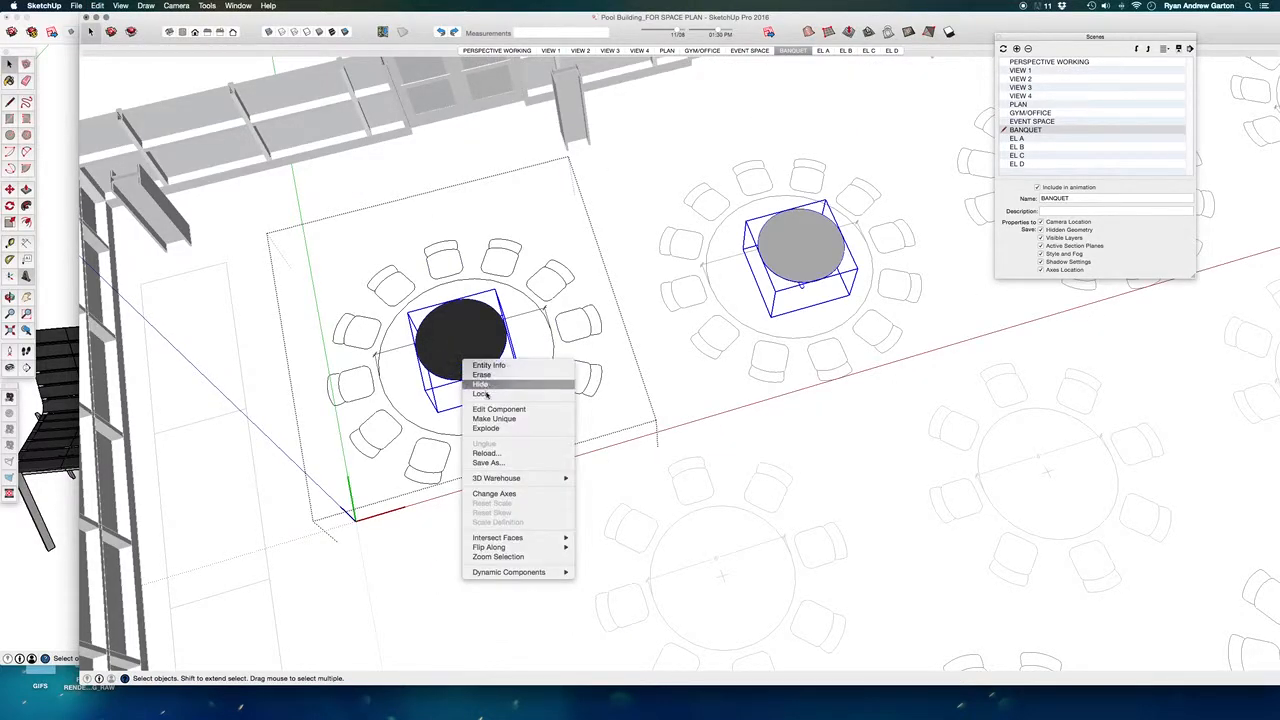
click(493, 428)
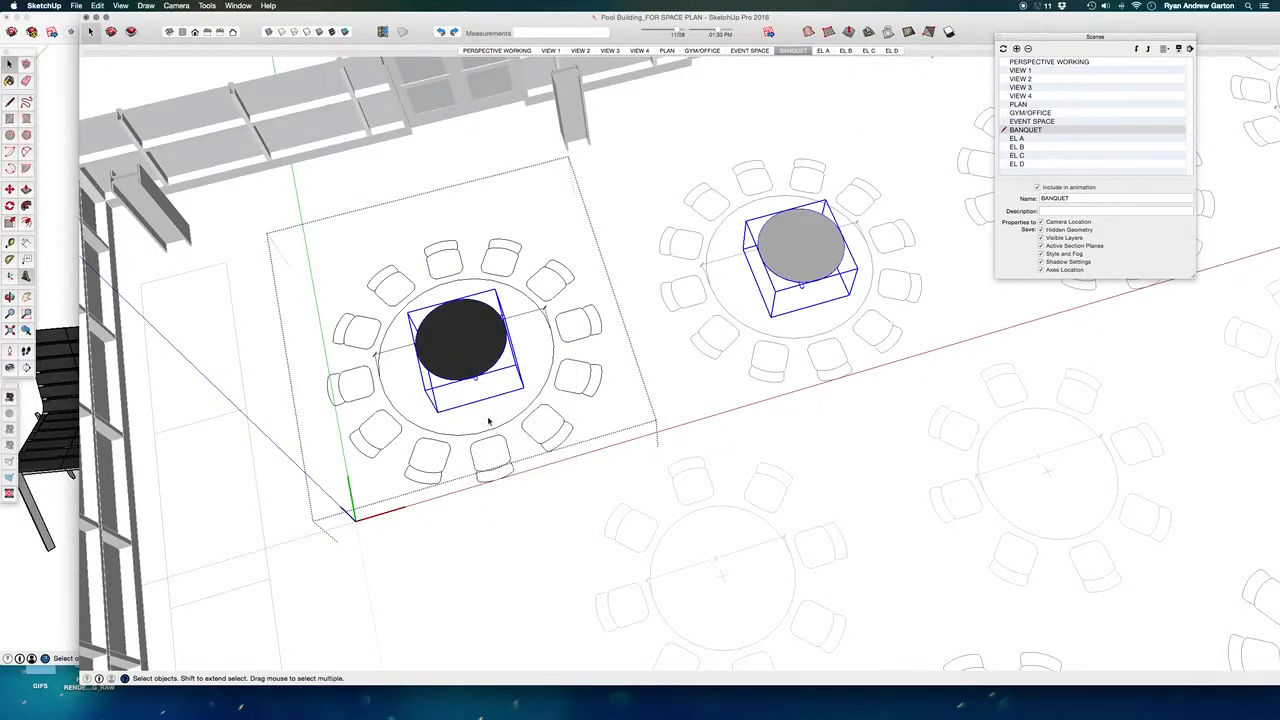
- Explode the black 3D table's nested grouping inside the corner banquet table component and select the resulting tabletop and base pieces
right_click(460, 352)
click(493, 418)
right_click(460, 349)
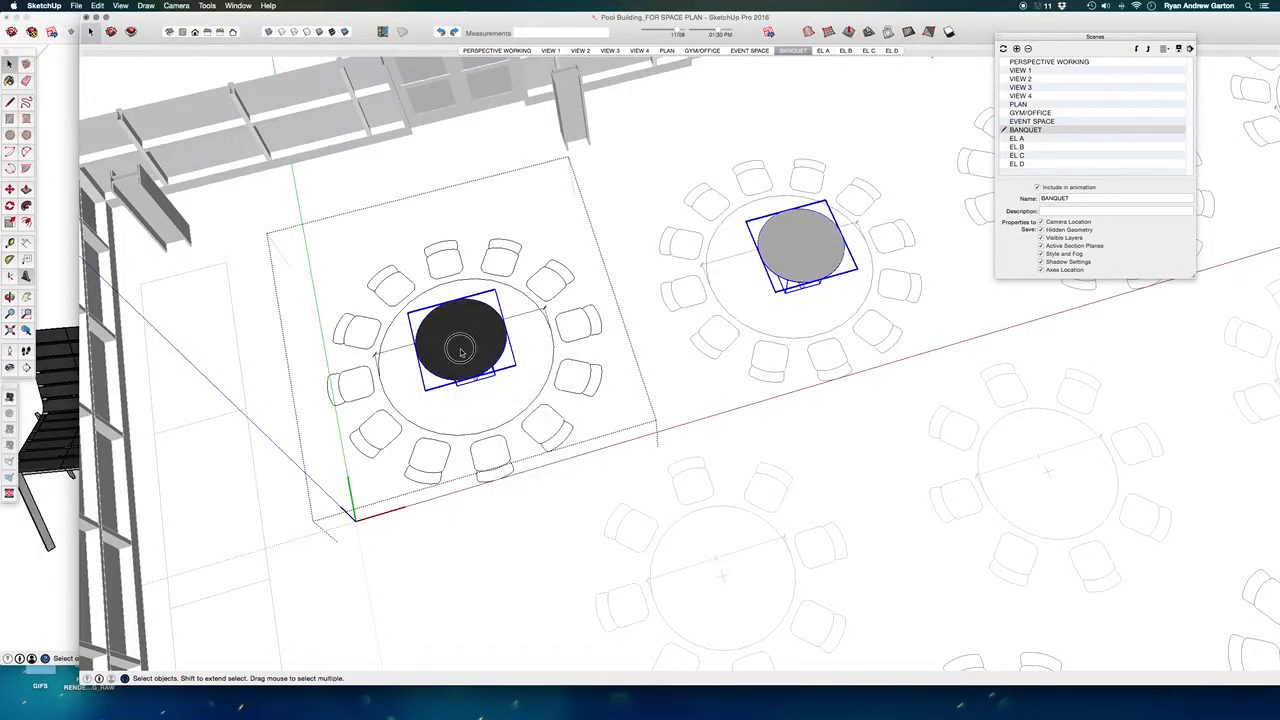
right_click(466, 356)
click(406, 299)
drag(368, 290, 608, 422)
click(480, 343)
- Explode the selected tabletop and base pieces once more, and combine them into a single table object
scroll(481, 345, up, 4)
middle_drag(491, 403, 485, 380)
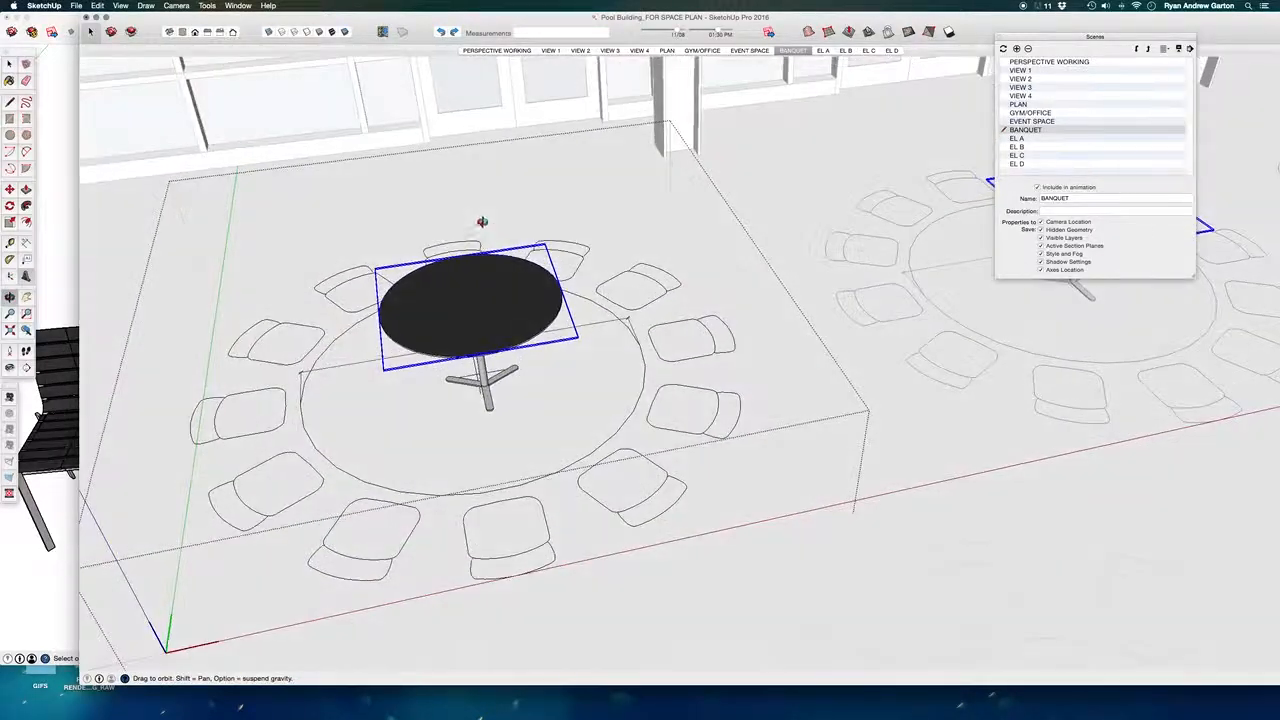
scroll(485, 380, up, 3)
right_click(472, 328)
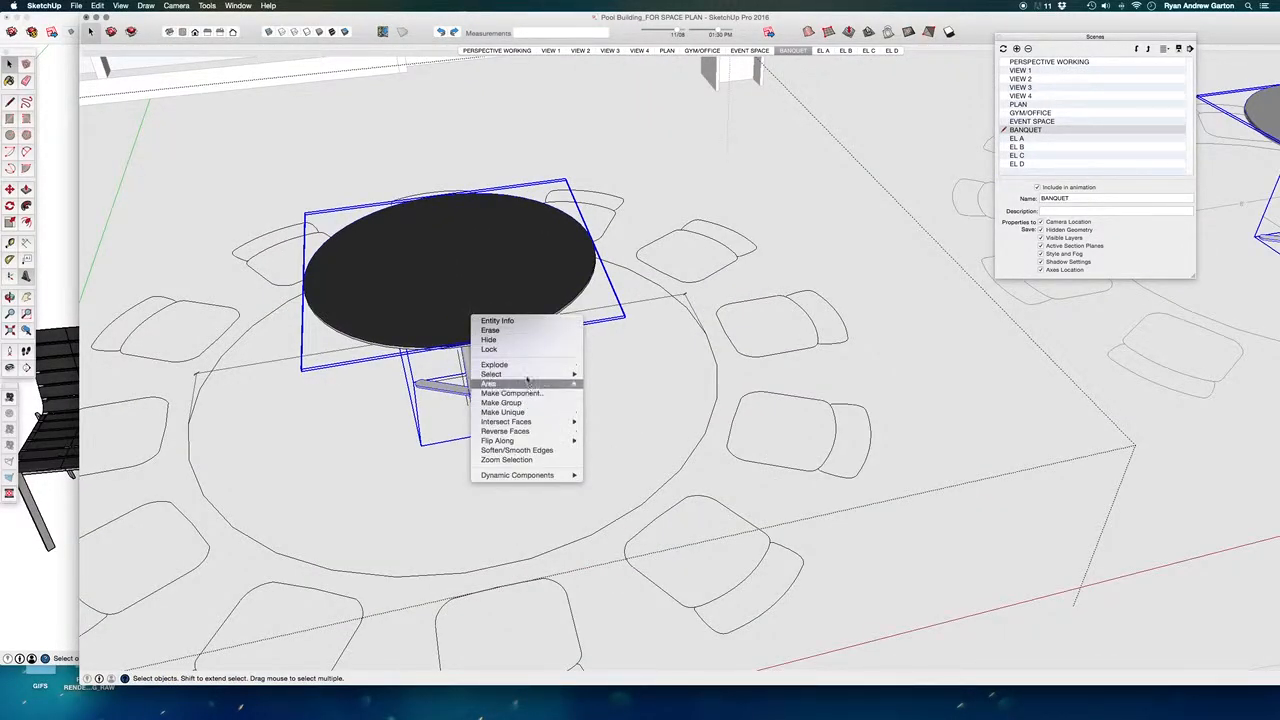
click(529, 365)
middle_drag(681, 374, 715, 406)
key(super+g)
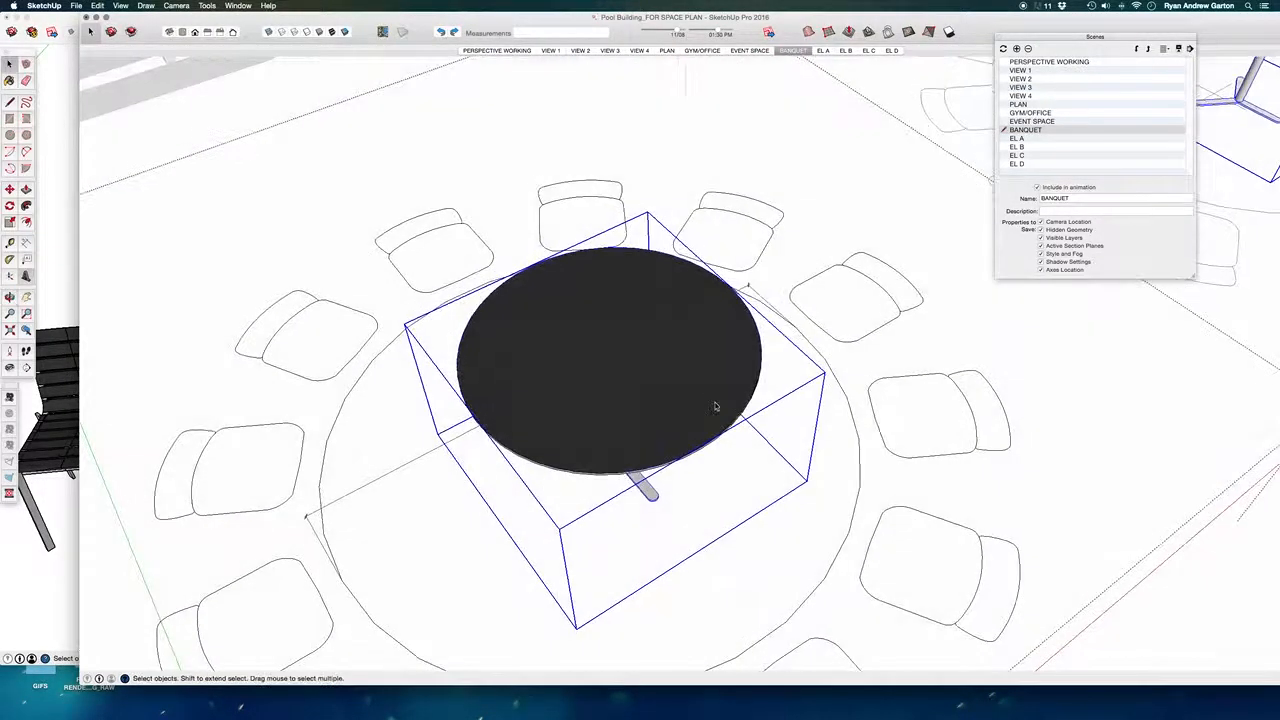
- Scale the regrouped table about 1.31 along green and about 1.40 along red toward the round outline
key(s)
click(705, 508)
scroll(720, 507, down, 4)
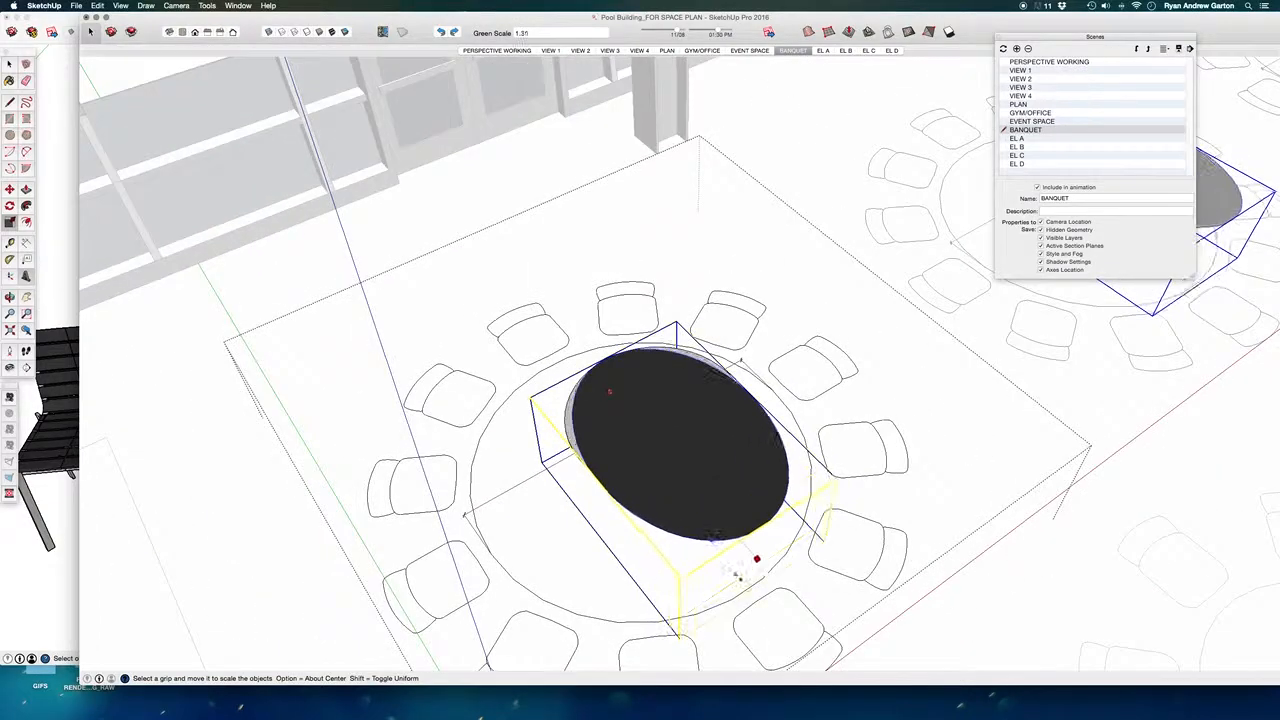
click(603, 515)
click(512, 572)
middle_drag(712, 584, 580, 510)
middle_drag(650, 427, 520, 370)
click(480, 350)
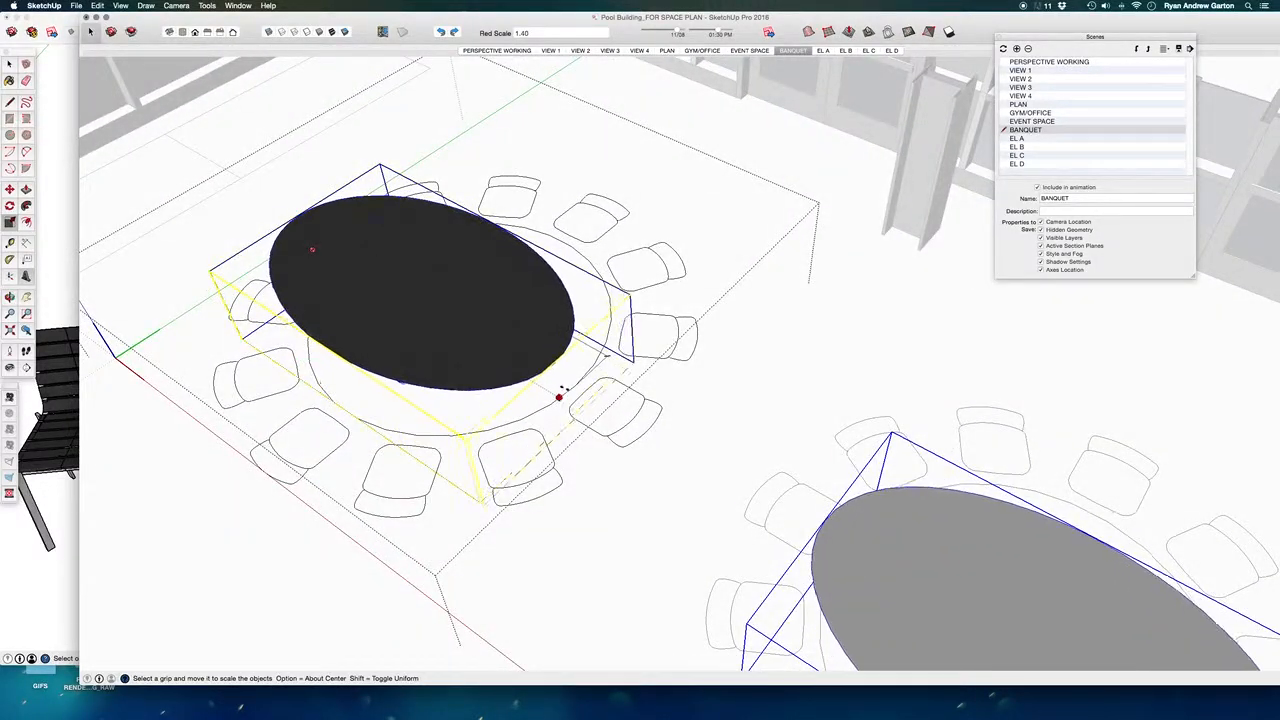
click(556, 390)
- Scale the table's remaining side toward the round outline and leave the banquet table component
middle_drag(517, 510, 615, 256)
click(551, 203)
click(647, 207)
middle_drag(647, 207, 929, 380)
scroll(866, 420, down, 3)
key(space)
click(493, 262)
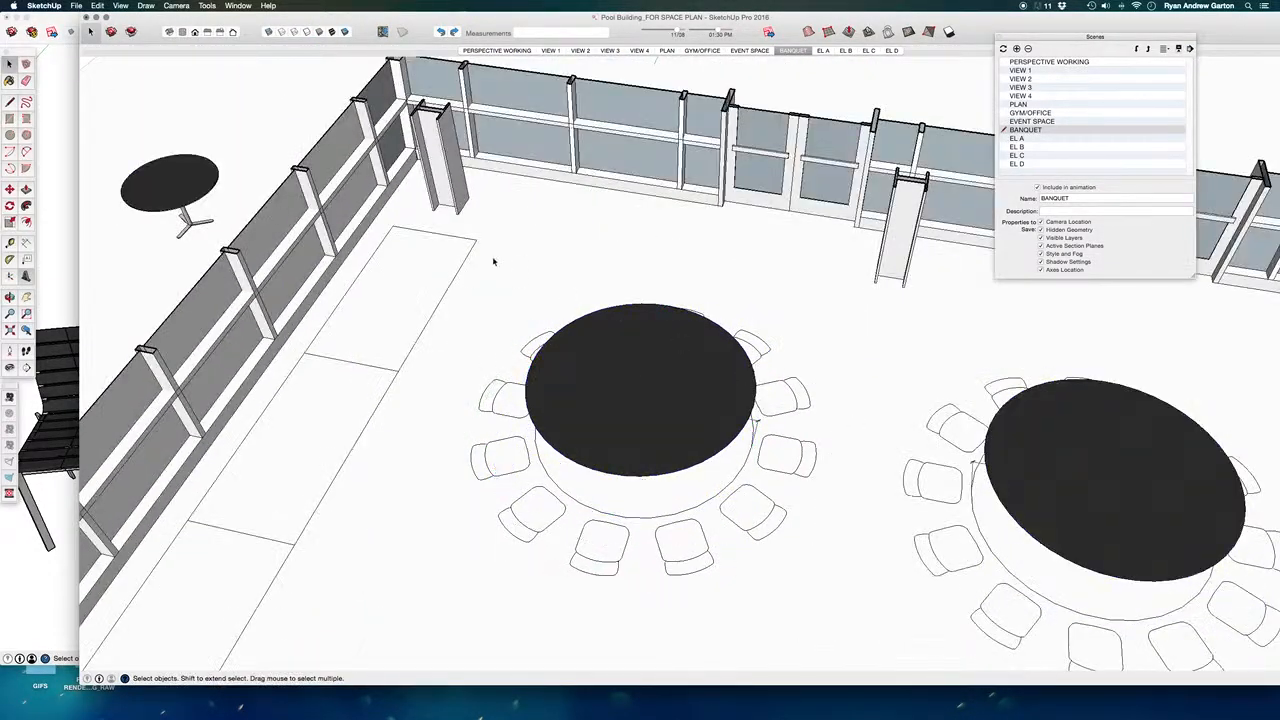
- Copy the red chair from the untitled furniture model and bring the Pool Building model back to the front
scroll(604, 298, down, 6)
middle_drag(688, 458, 730, 460)
drag(946, 20, 798, 338)
click(497, 151)
scroll(788, 131, down, 5)
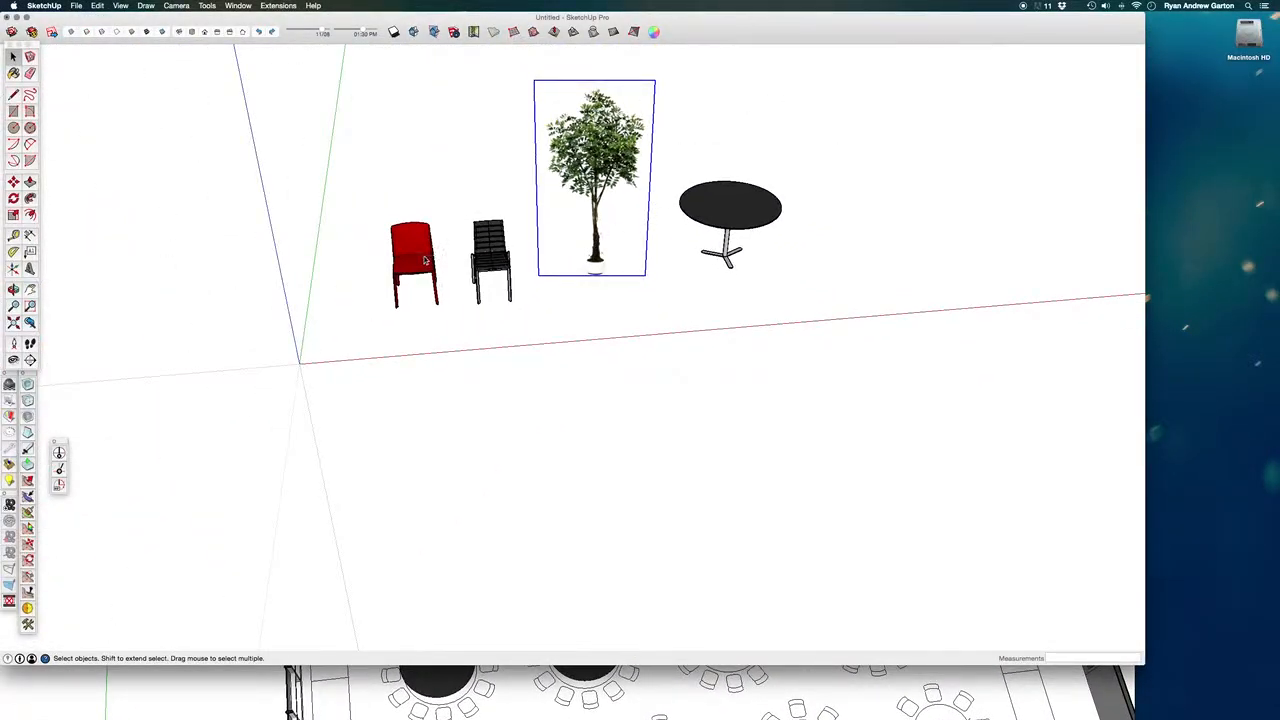
click(424, 268)
scroll(424, 272, up, 2)
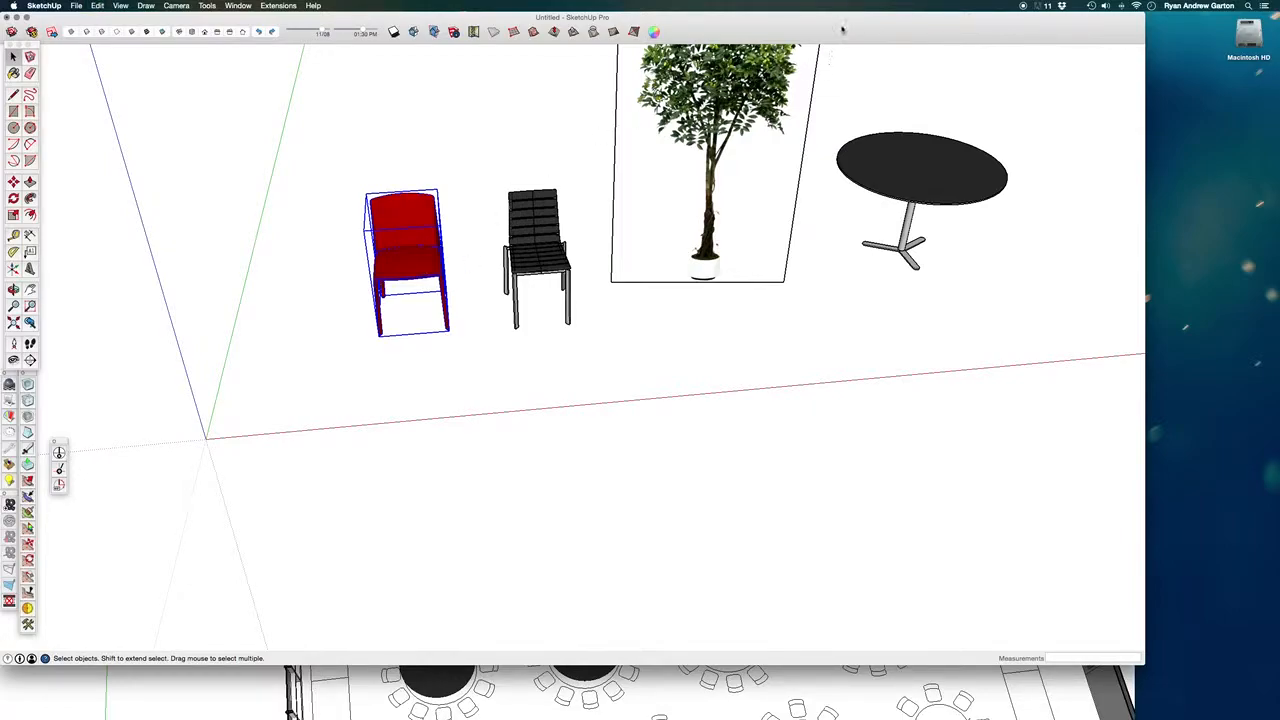
drag(843, 30, 836, 363)
drag(686, 341, 776, 63)
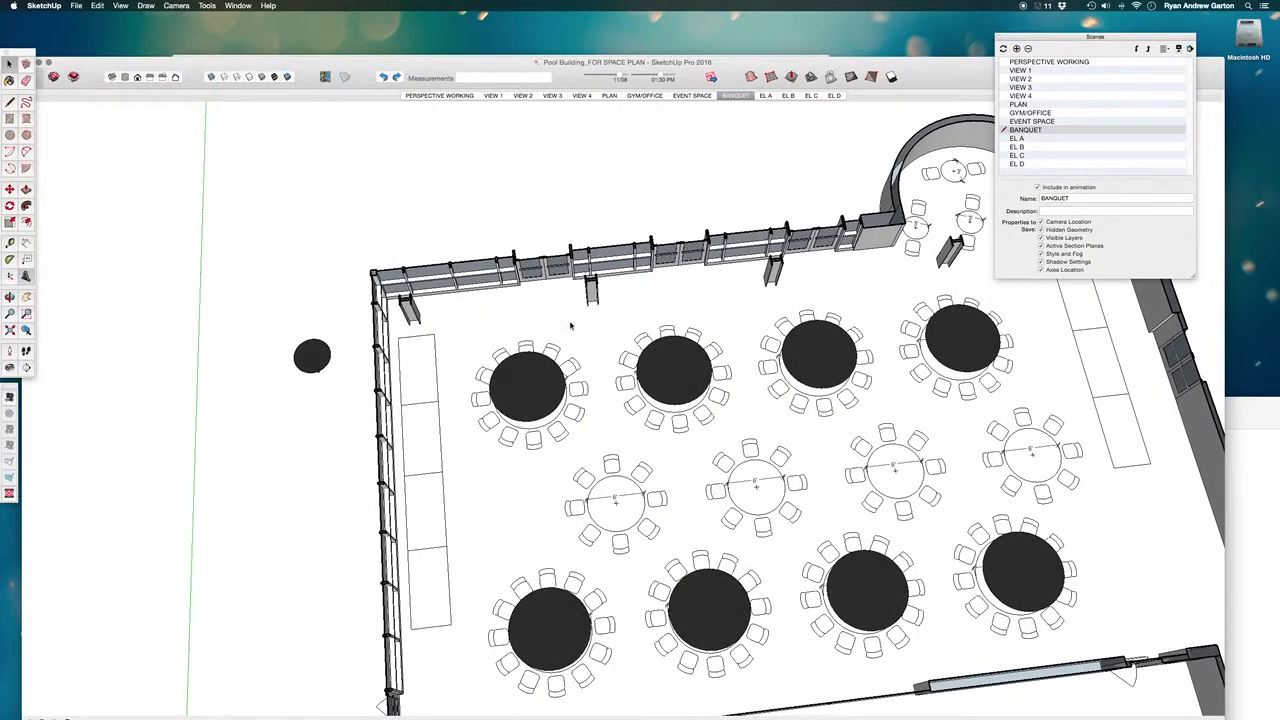
- Open a chair component within the corner banquet table, paste the red chair and move it about 8 11/16" over the chair outline
scroll(577, 321, up, 4)
scroll(469, 378, up, 3)
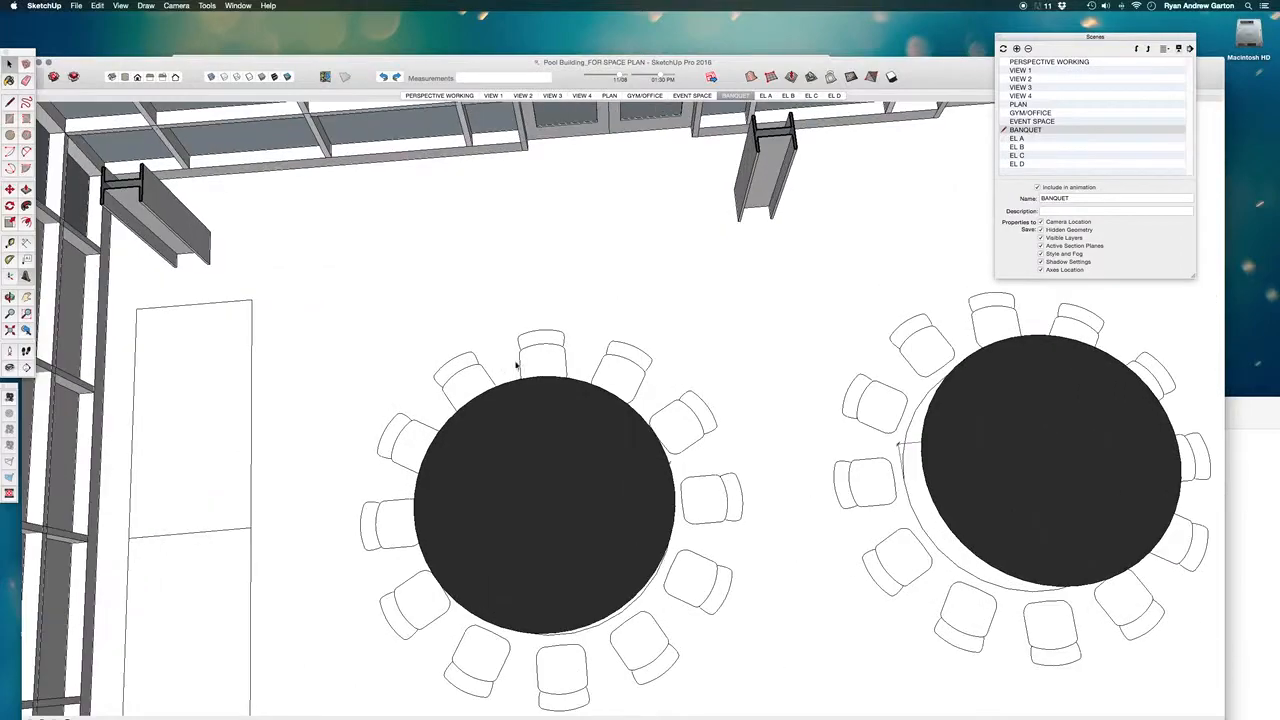
double_click(521, 362)
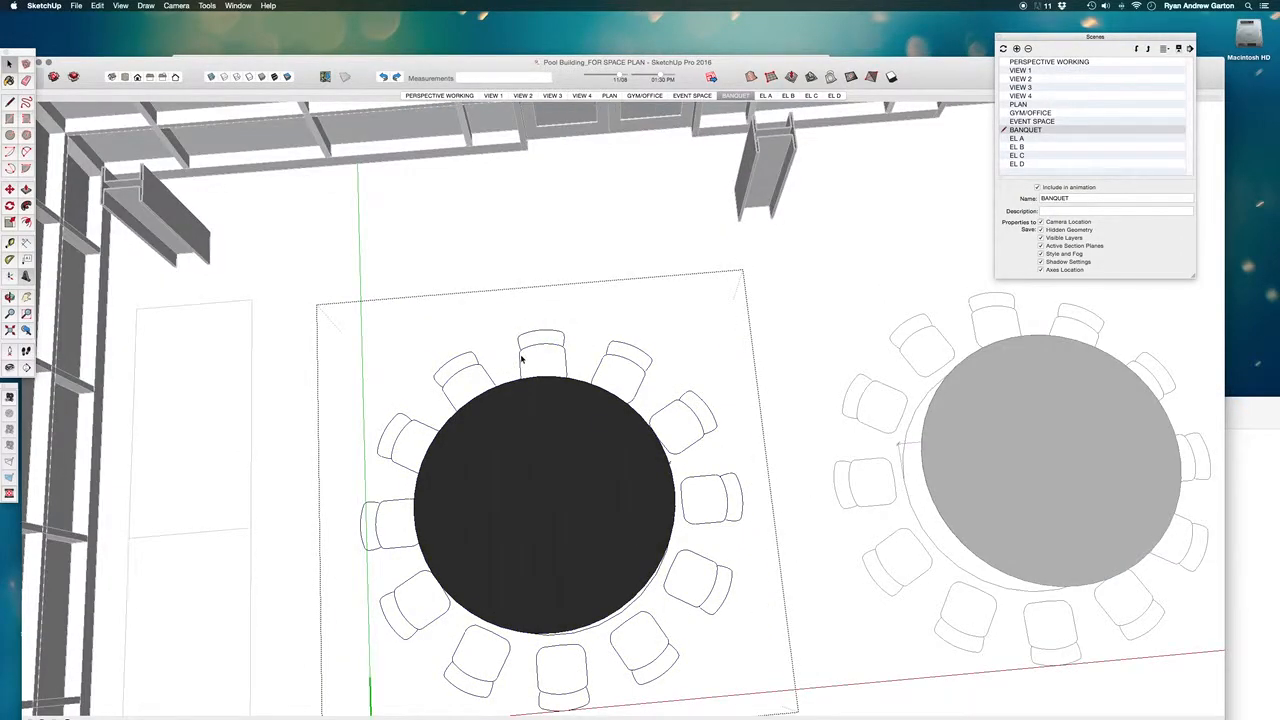
double_click(519, 355)
scroll(606, 320, up, 5)
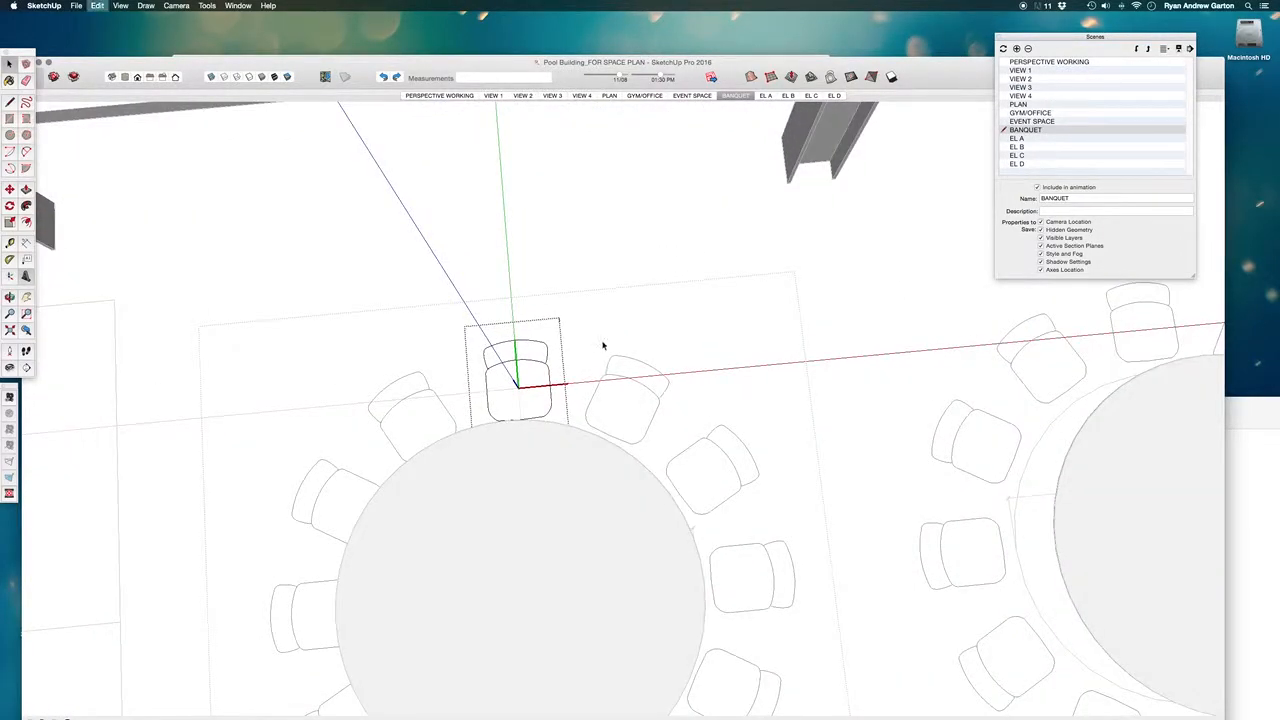
click(535, 265)
scroll(591, 260, up, 3)
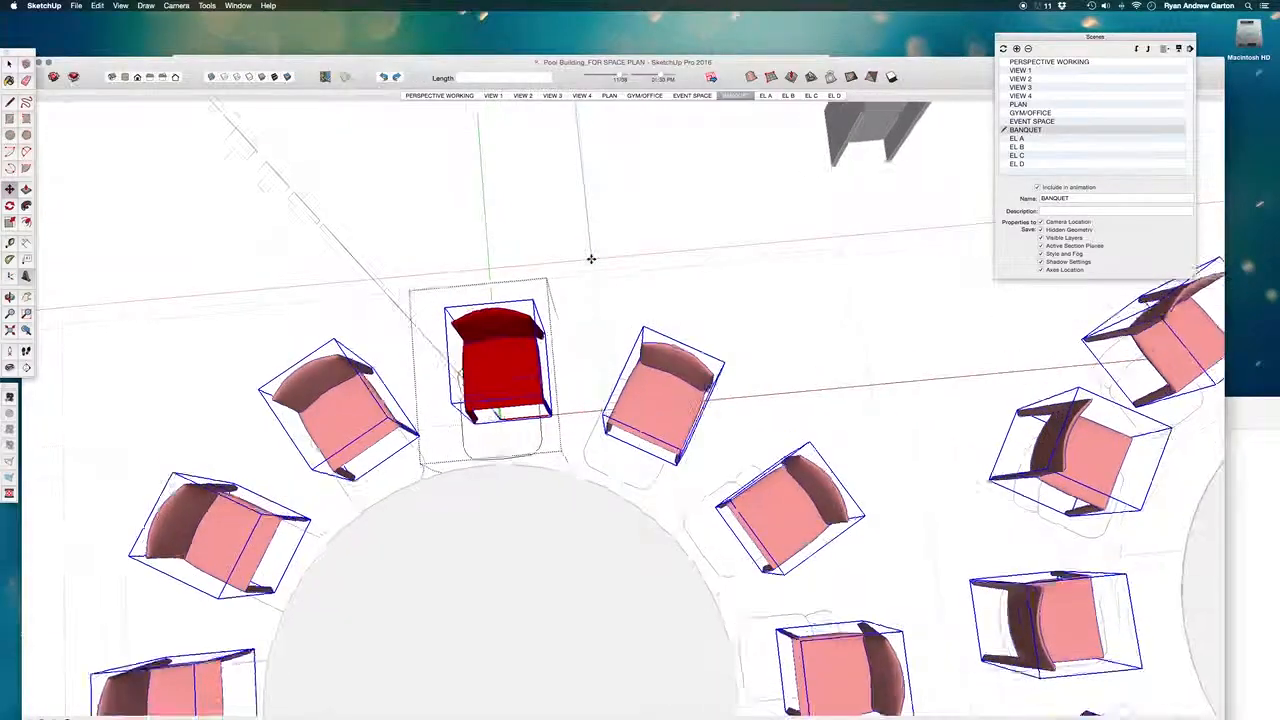
click(587, 256)
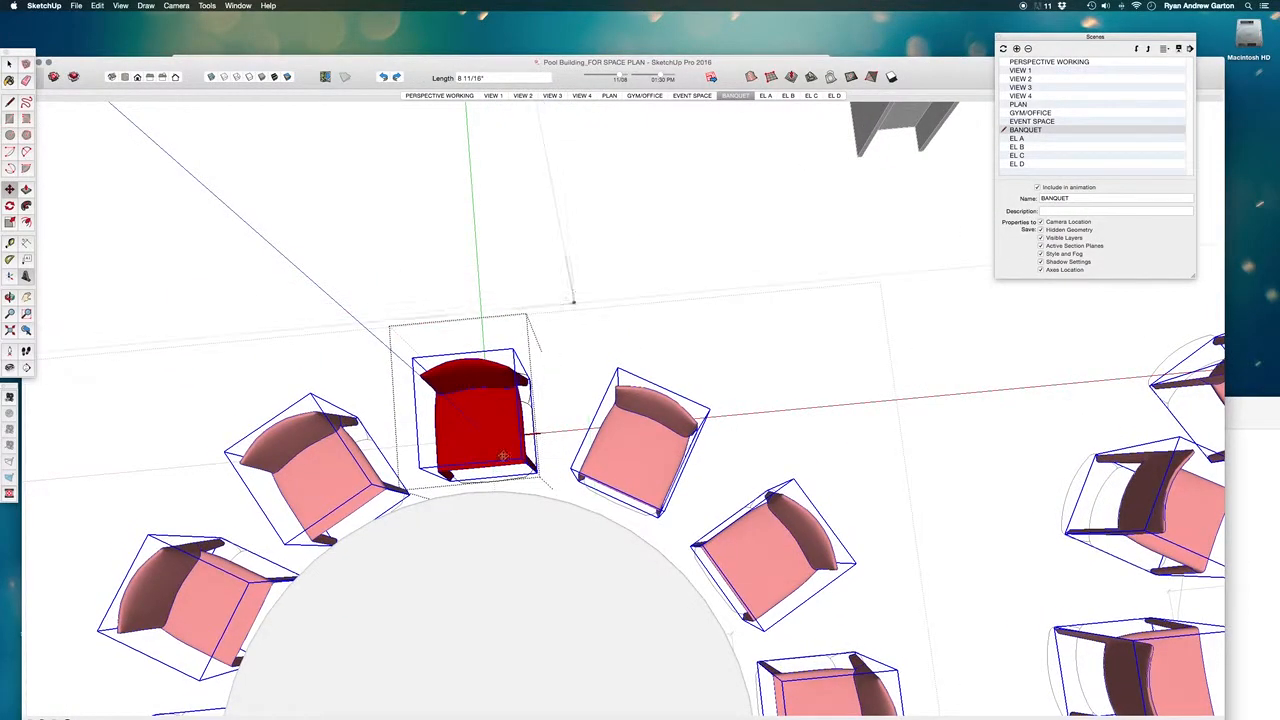
- Delete the 2D chair outline beneath the red chair inside the chair component
scroll(571, 294, up, 6)
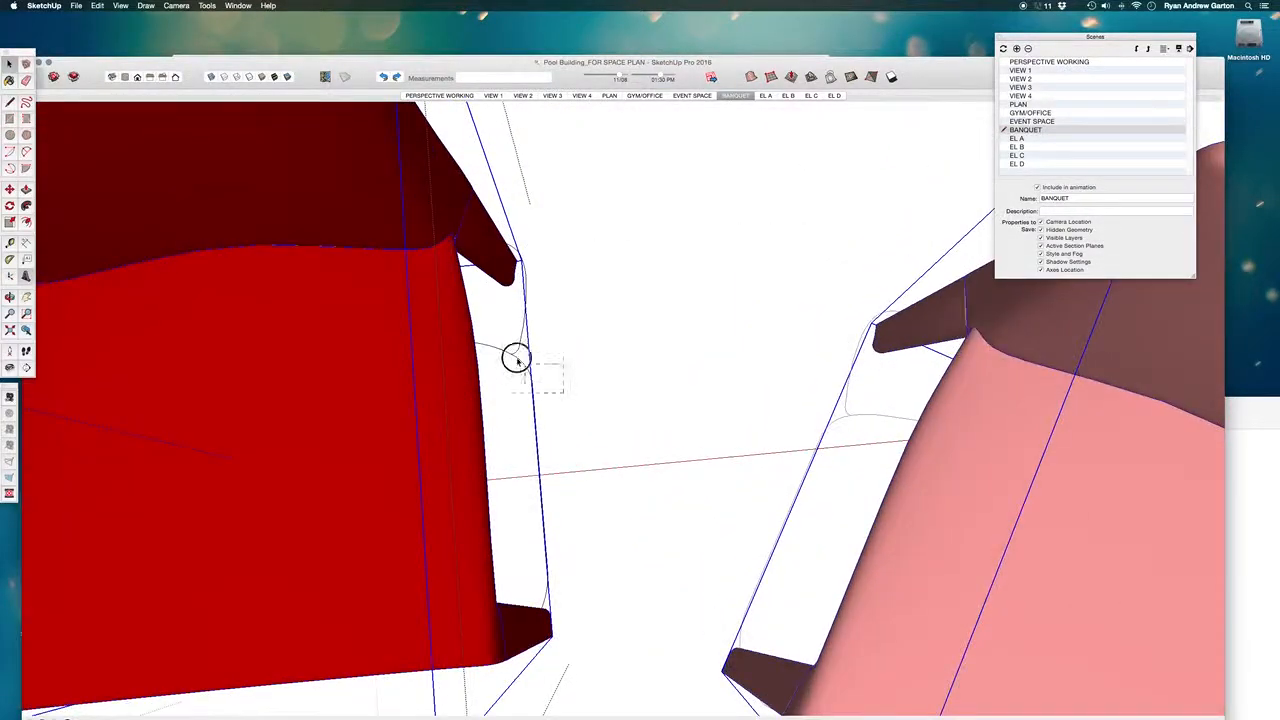
drag(517, 360, 513, 352)
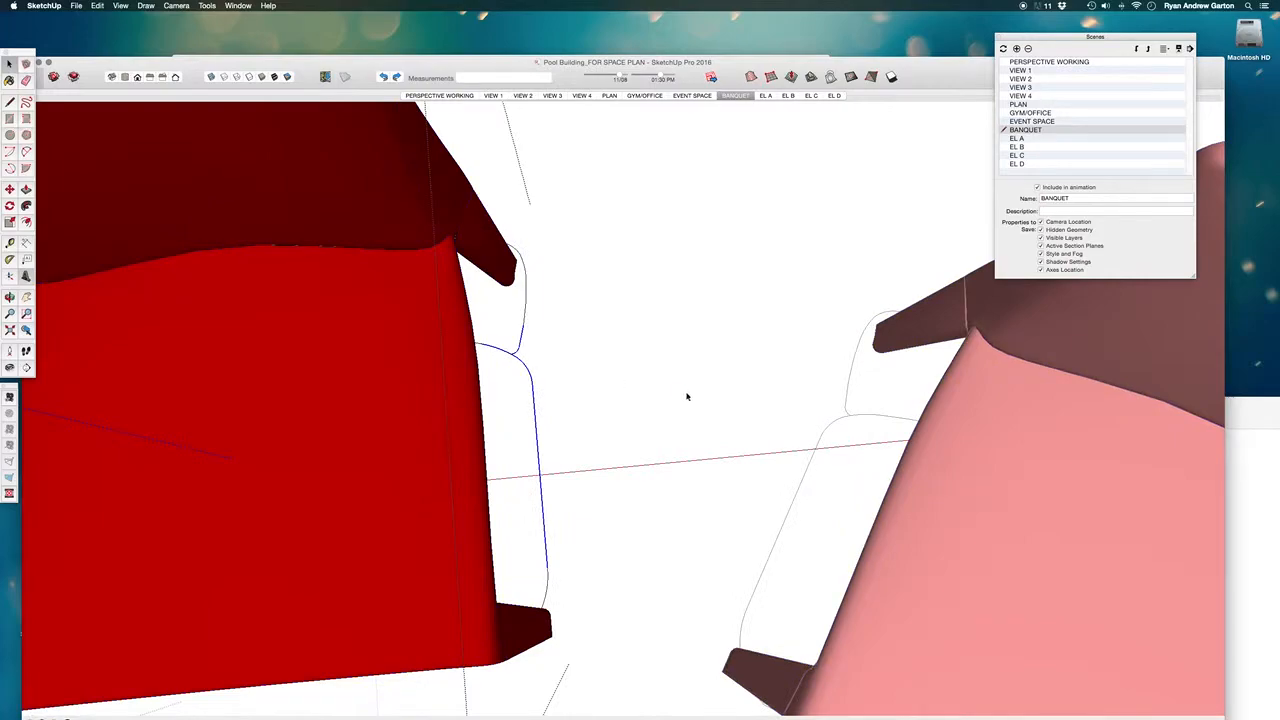
middle_drag(689, 397, 320, 268)
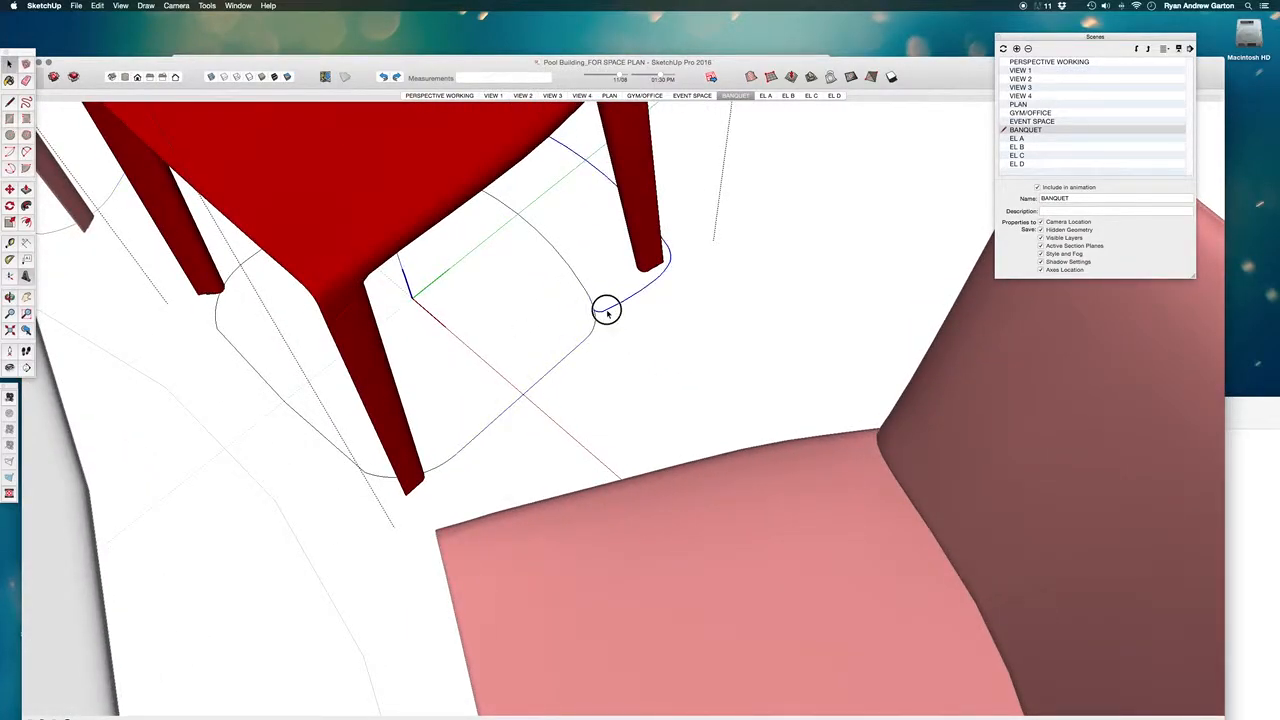
middle_drag(622, 324, 572, 311)
click(572, 242)
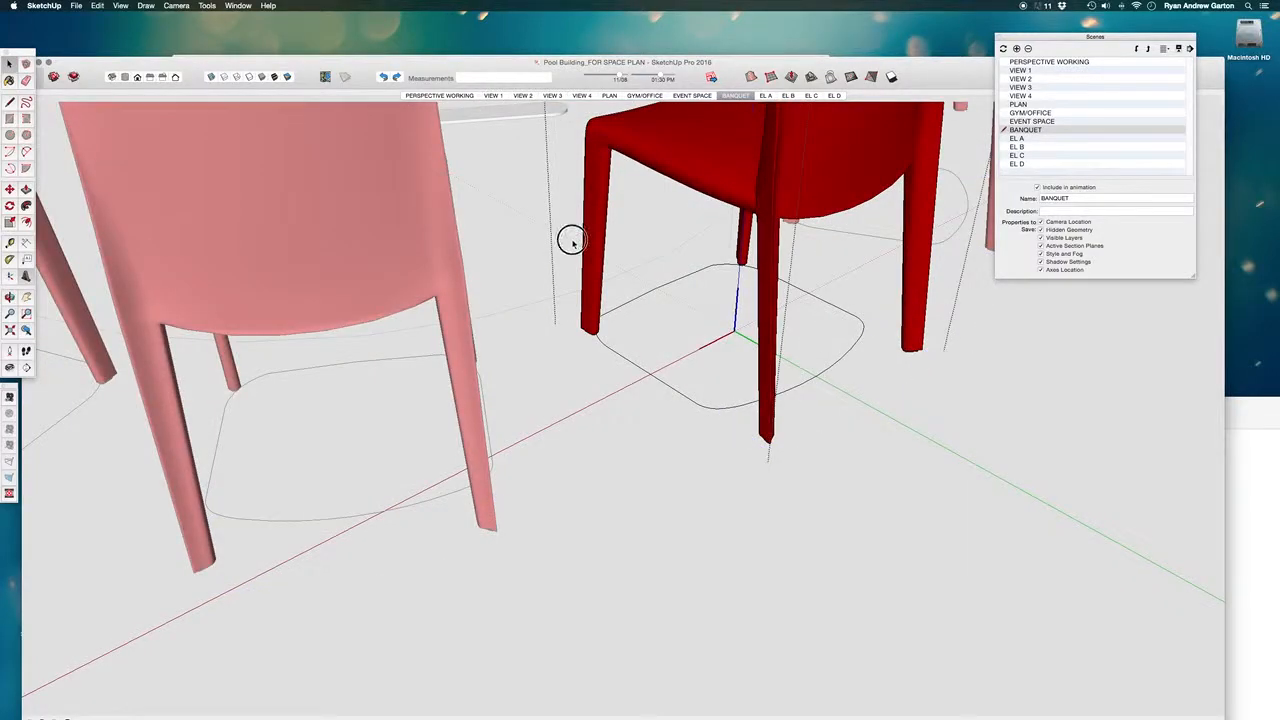
drag(909, 500, 910, 501)
key(Delete)
middle_drag(577, 469, 660, 630)
scroll(640, 364, down, 6)
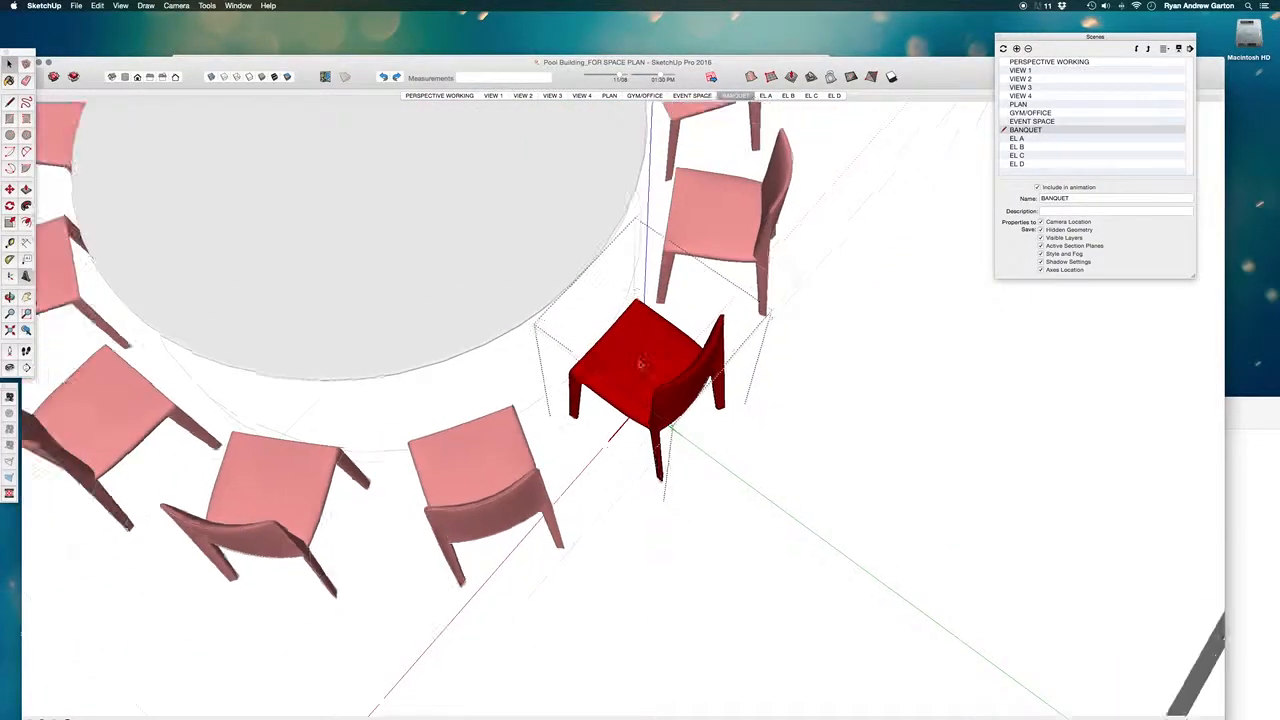
- Leave the chair and banquet table components and bring the whole banquet layout into view
click(611, 394)
middle_drag(340, 371, 937, 377)
scroll(557, 364, down, 8)
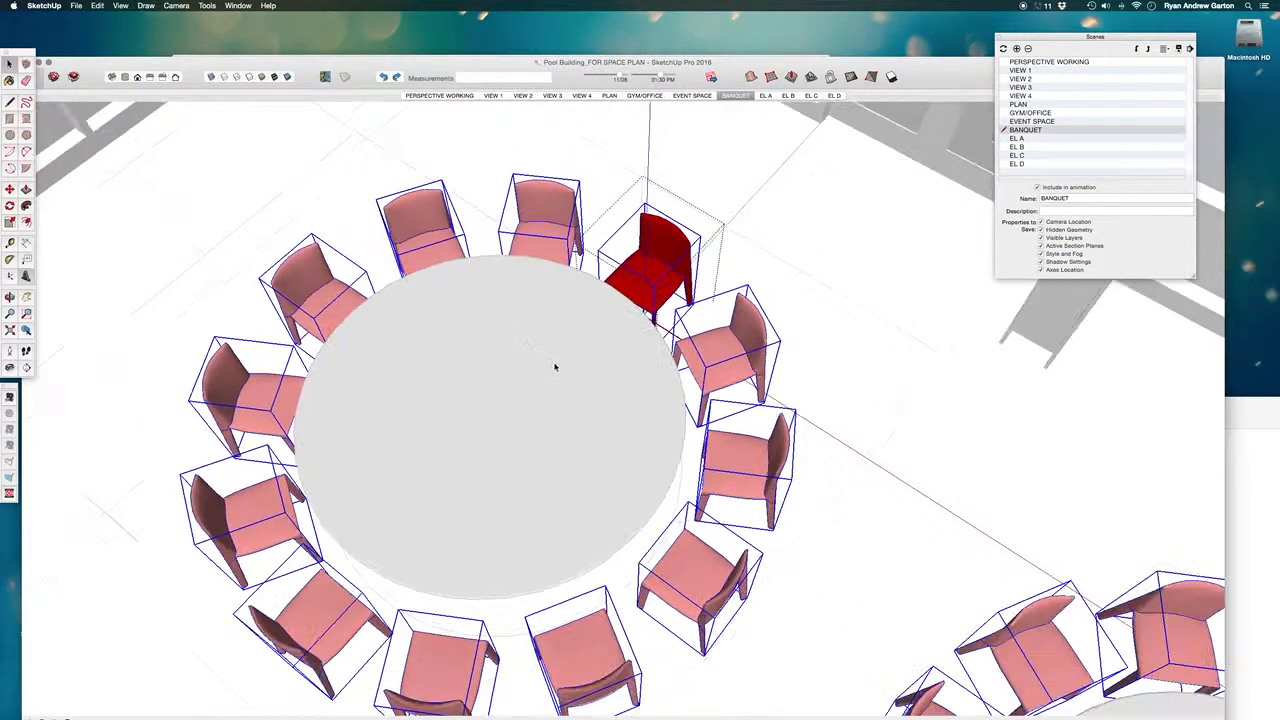
click(720, 246)
scroll(634, 273, down, 5)
click(666, 246)
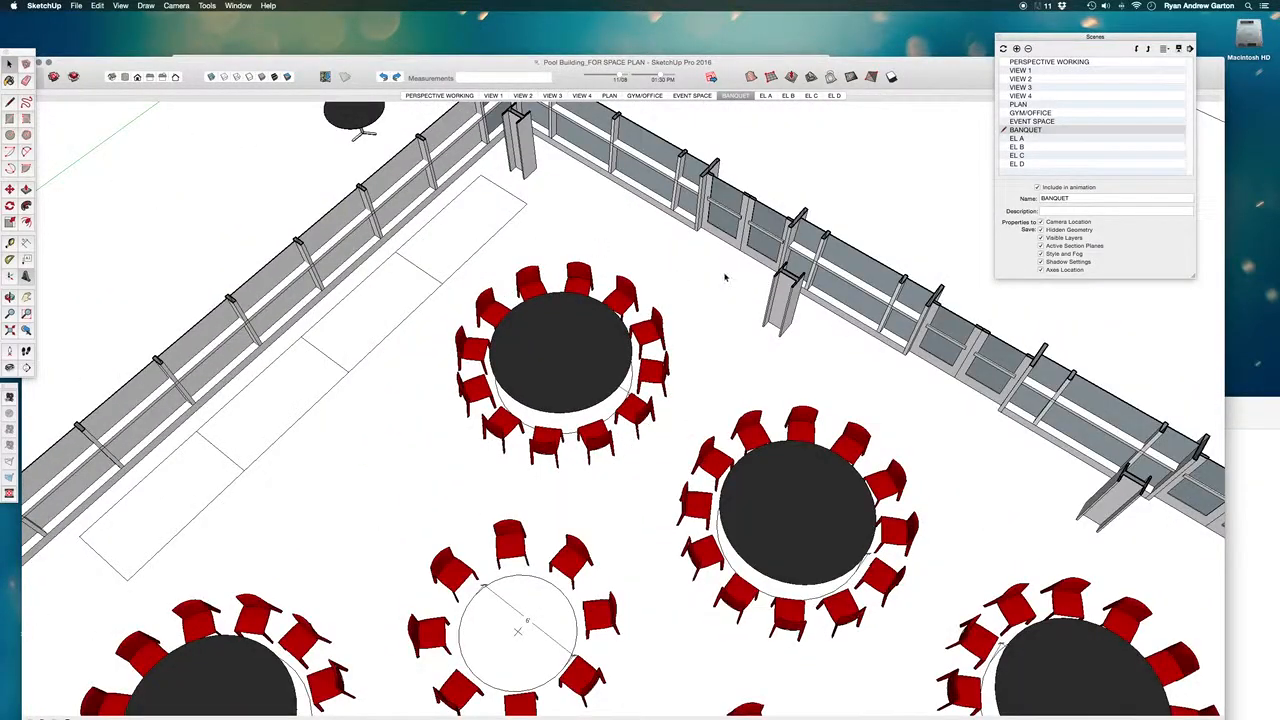
middle_drag(420, 300, 563, 314)
scroll(600, 310, down, 8)
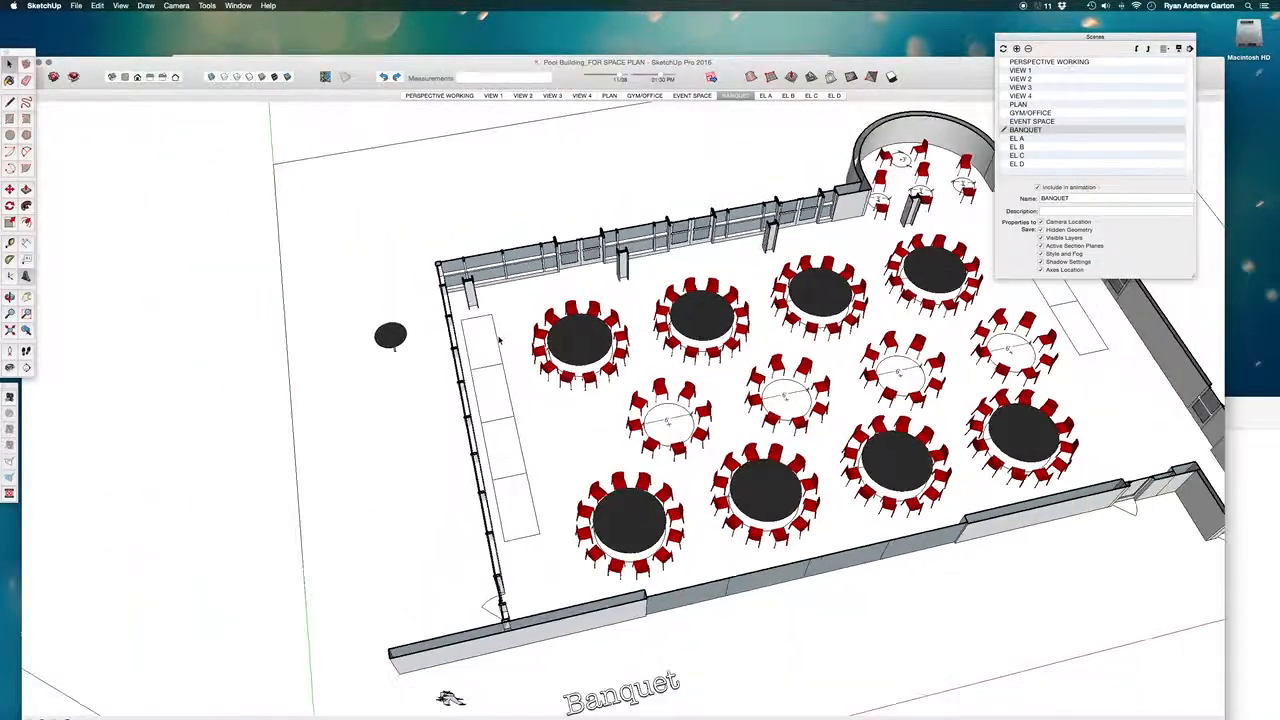
- Open a red chair at one of the black banquet tables down to its own geometry for editing
scroll(767, 424, up, 6)
middle_drag(785, 420, 945, 305)
scroll(762, 312, up, 3)
middle_drag(762, 315, 904, 291)
scroll(315, 455, up, 7)
double_click(333, 441)
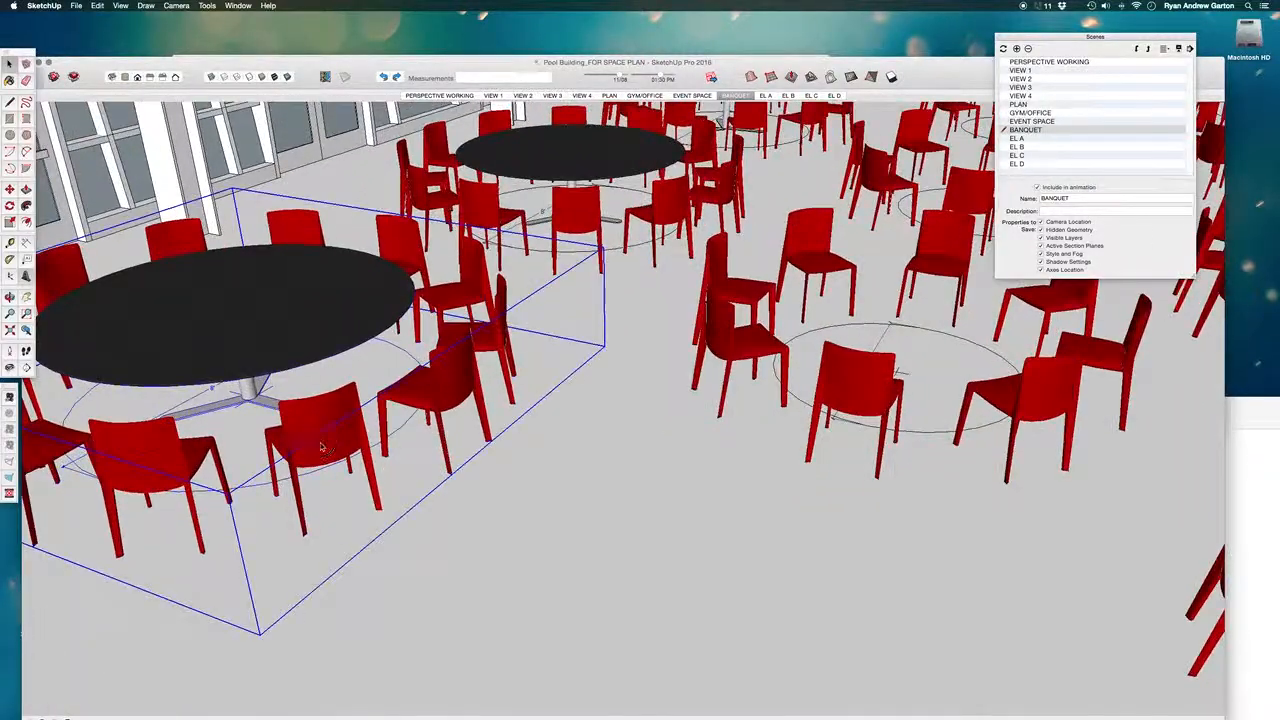
click(336, 441)
double_click(334, 439)
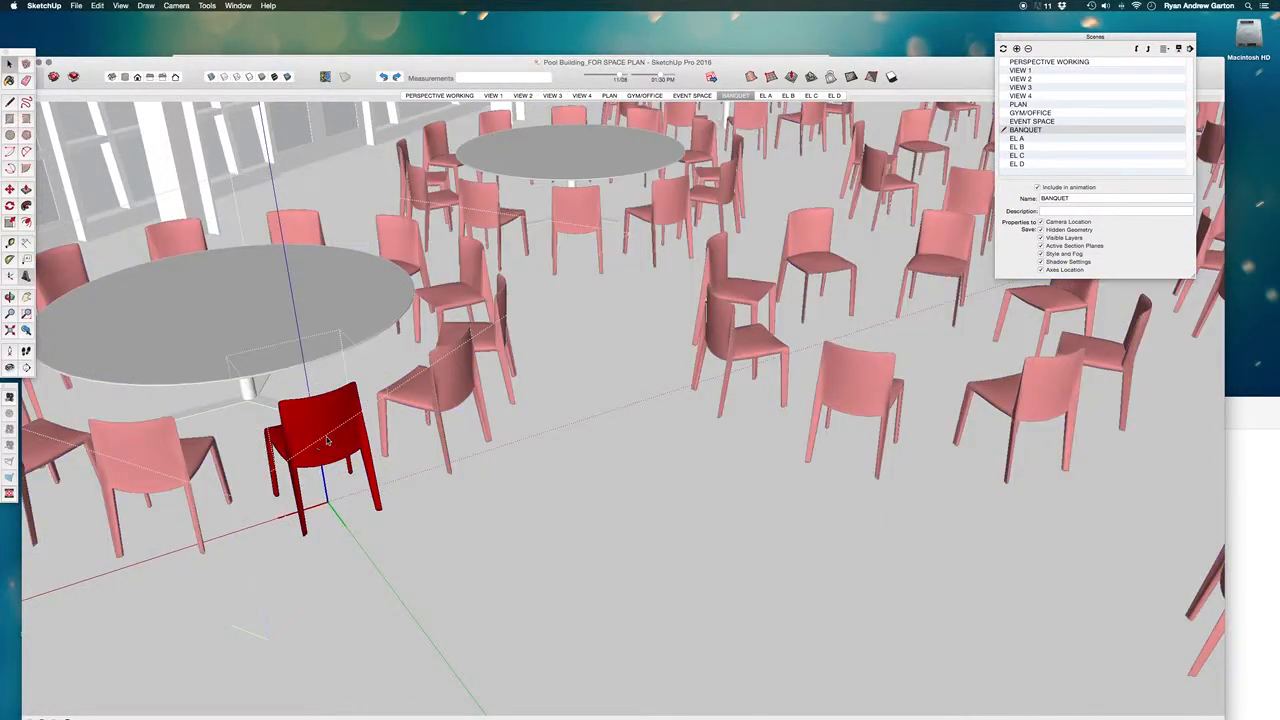
- Select all of the chair's geometry and paint it dark blue from the Colors In Model swatches
triple_click(320, 440)
scroll(320, 440, up, 5)
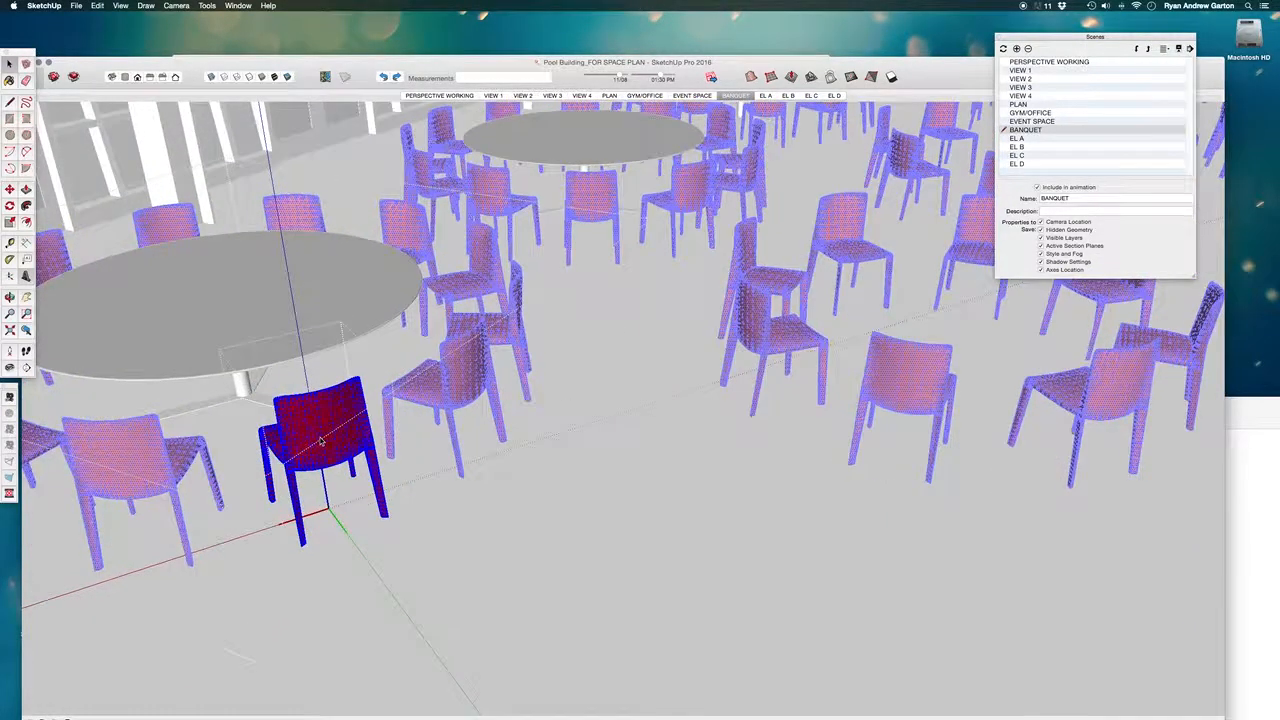
key(b)
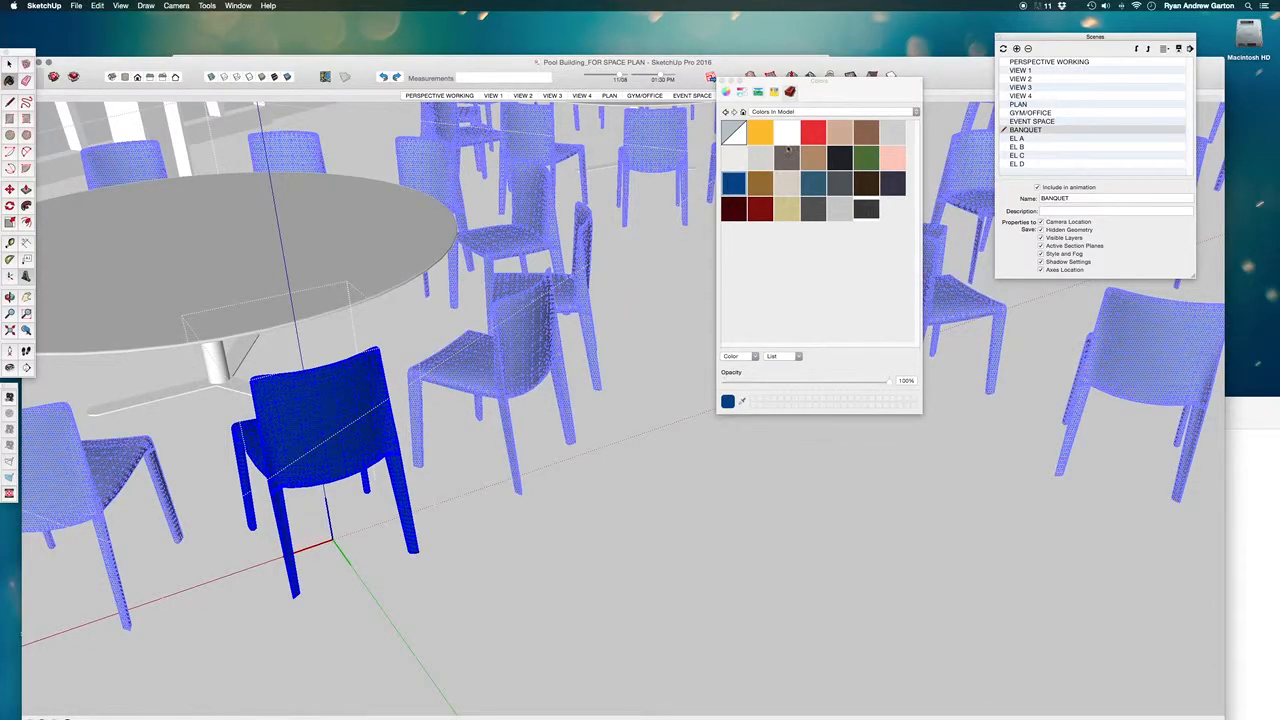
scroll(663, 486, down, 6)
key(space)
- Leave the nested chair and banquet table components, returning to the full model
click(658, 453)
middle_drag(658, 453, 632, 562)
key(Escape)
scroll(580, 422, down, 4)
key(Escape)
scroll(841, 339, down, 3)
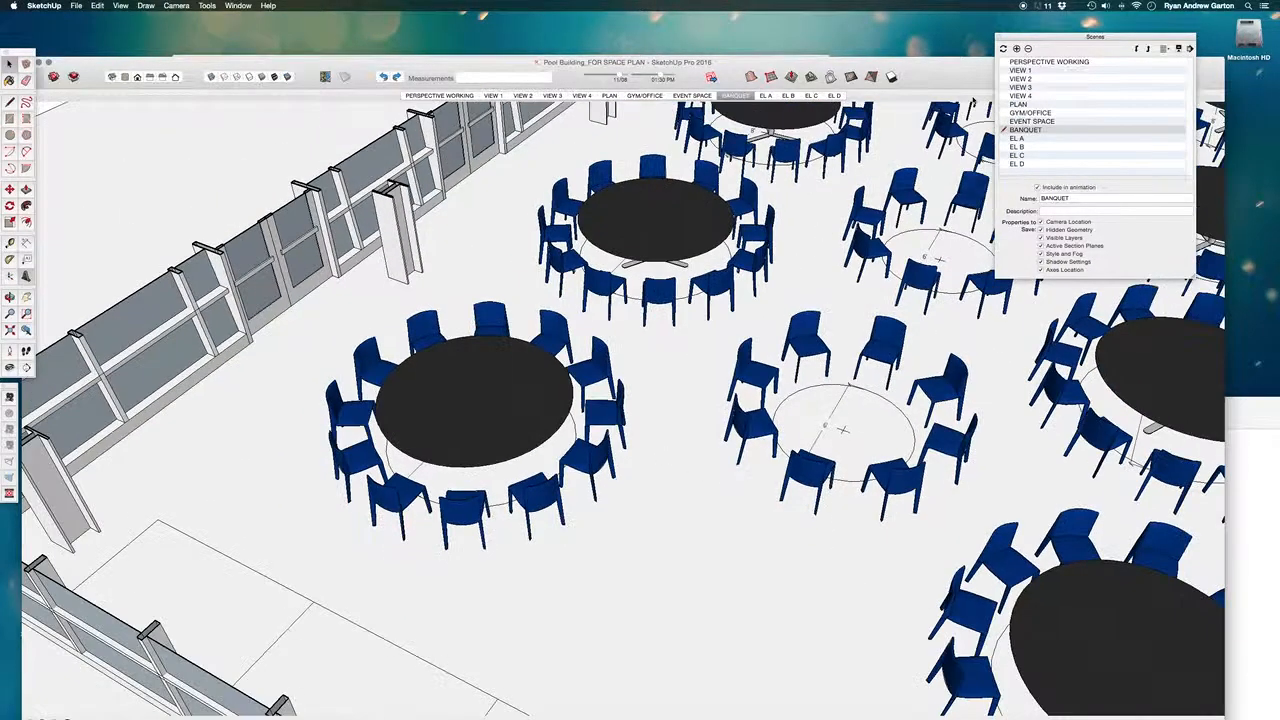
- Copy the black slatted chair from the furniture model and return to the Pool Building model
drag(940, 76, 846, 31)
mouse_move(1192, 402)
mouse_down()
mouse_move(1138, 42)
mouse_move(1150, 24)
mouse_move(1210, 394)
mouse_up()
click(660, 260)
click(900, 238)
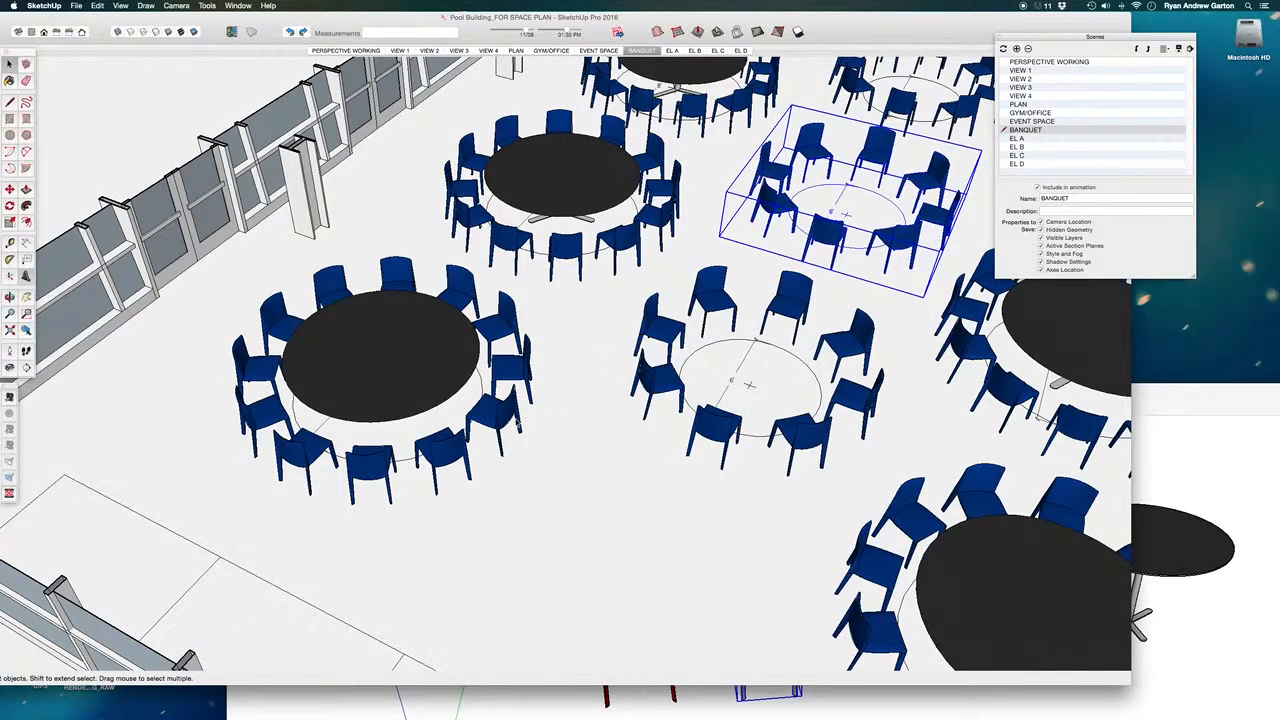
- Open a chair component within the black banquet table nearest the wall corner and delete the blue chair inside it
scroll(500, 417, up, 2)
double_click(497, 417)
click(497, 417)
scroll(500, 427, up, 2)
scroll(498, 427, up, 3)
double_click(510, 430)
click(511, 430)
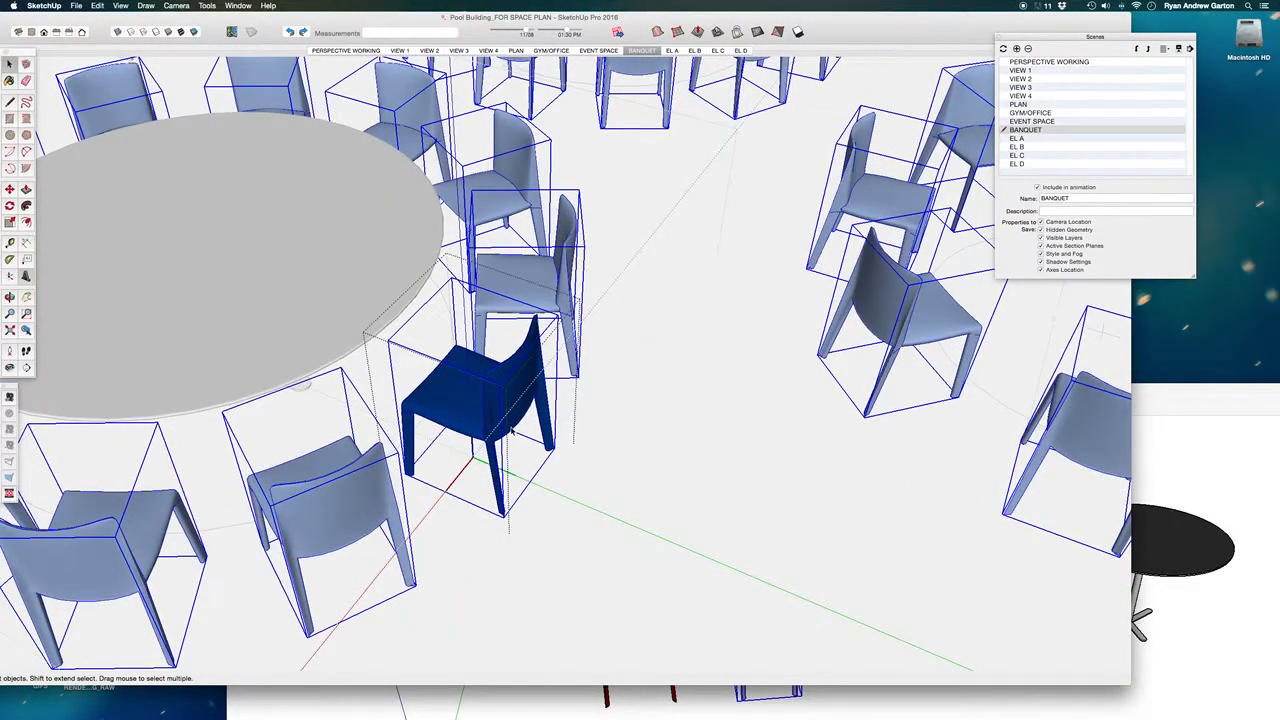
scroll(461, 410, up, 2)
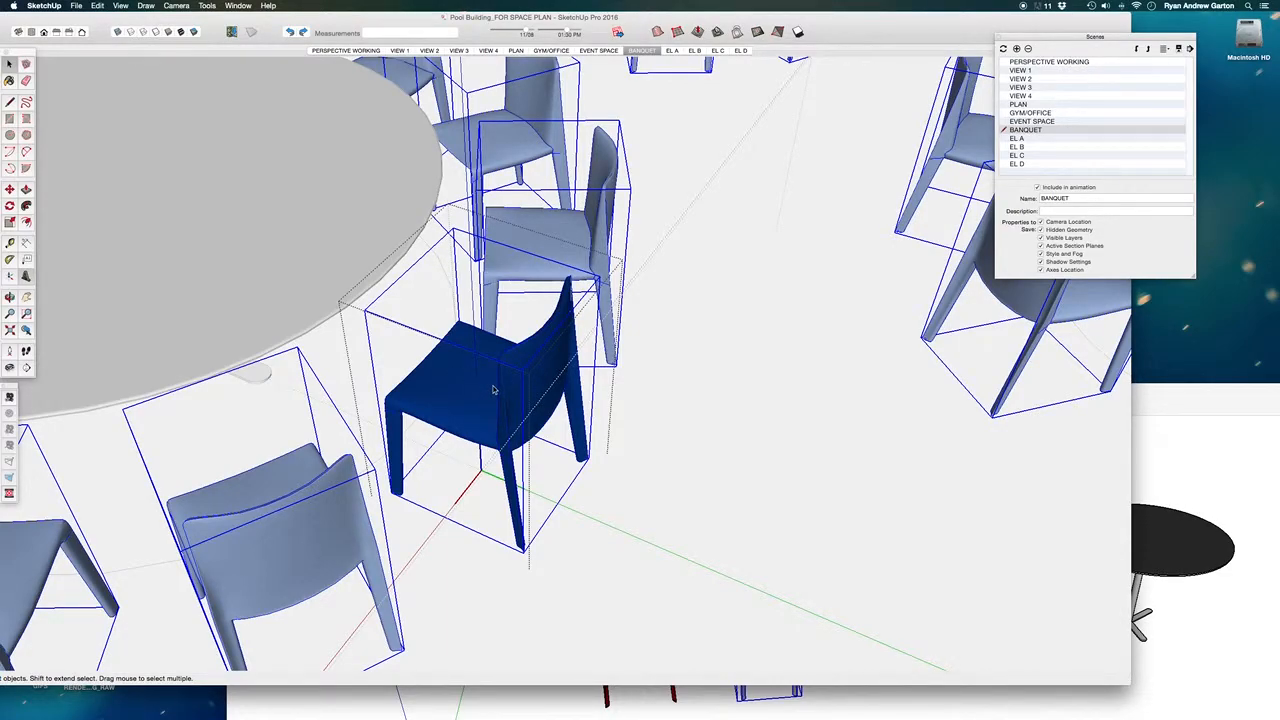
key(Delete)
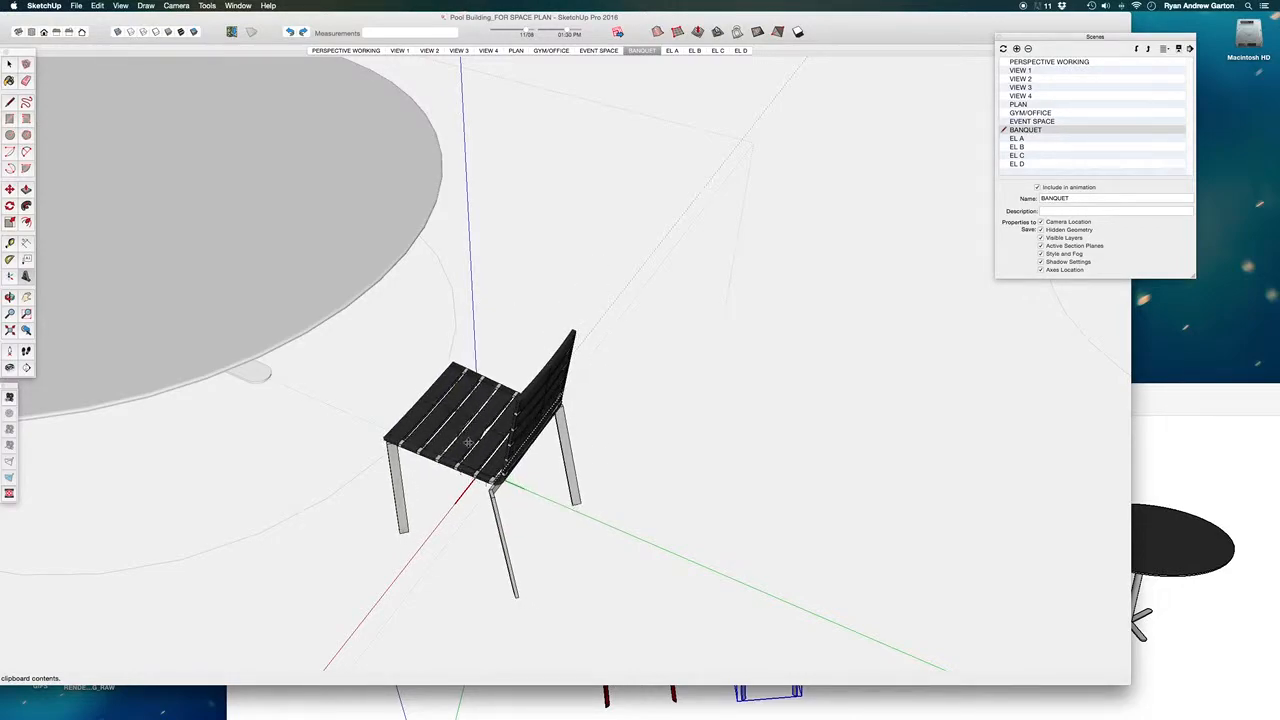
- Paste the black slatted chair into the chair component and move it about 8 1/8" into position at the table
click(468, 436)
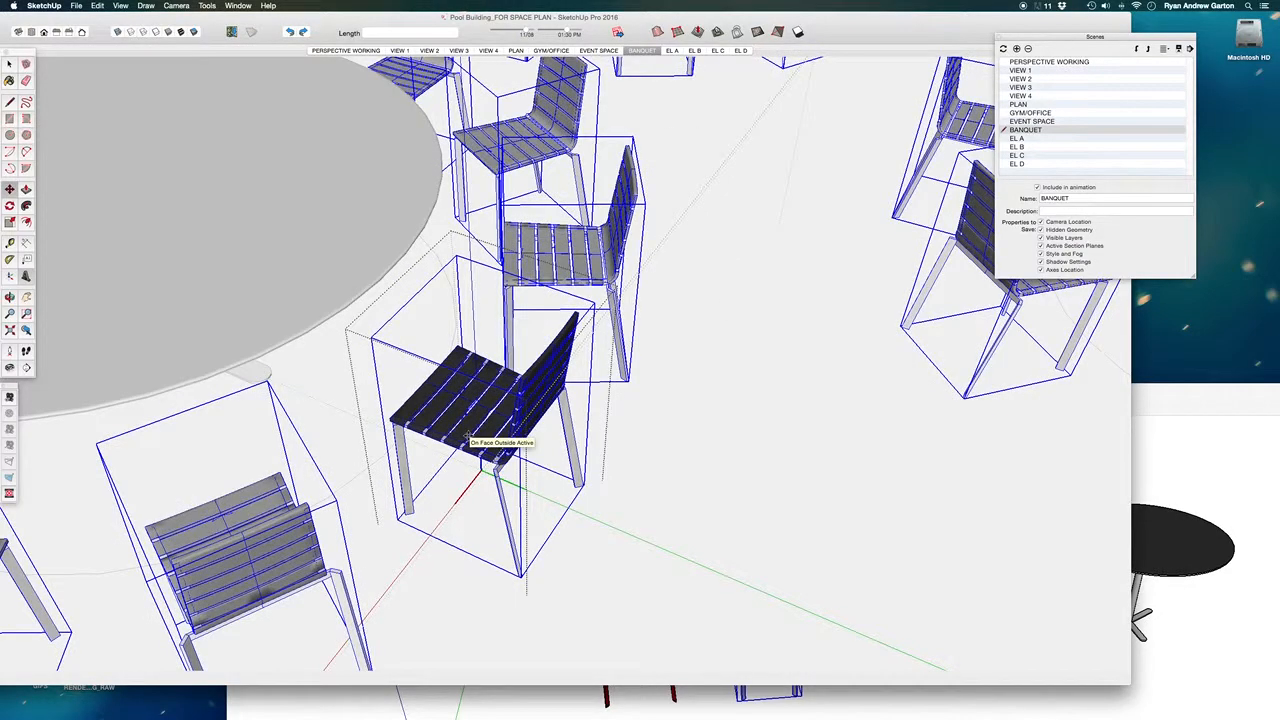
middle_drag(692, 388, 480, 642)
click(491, 599)
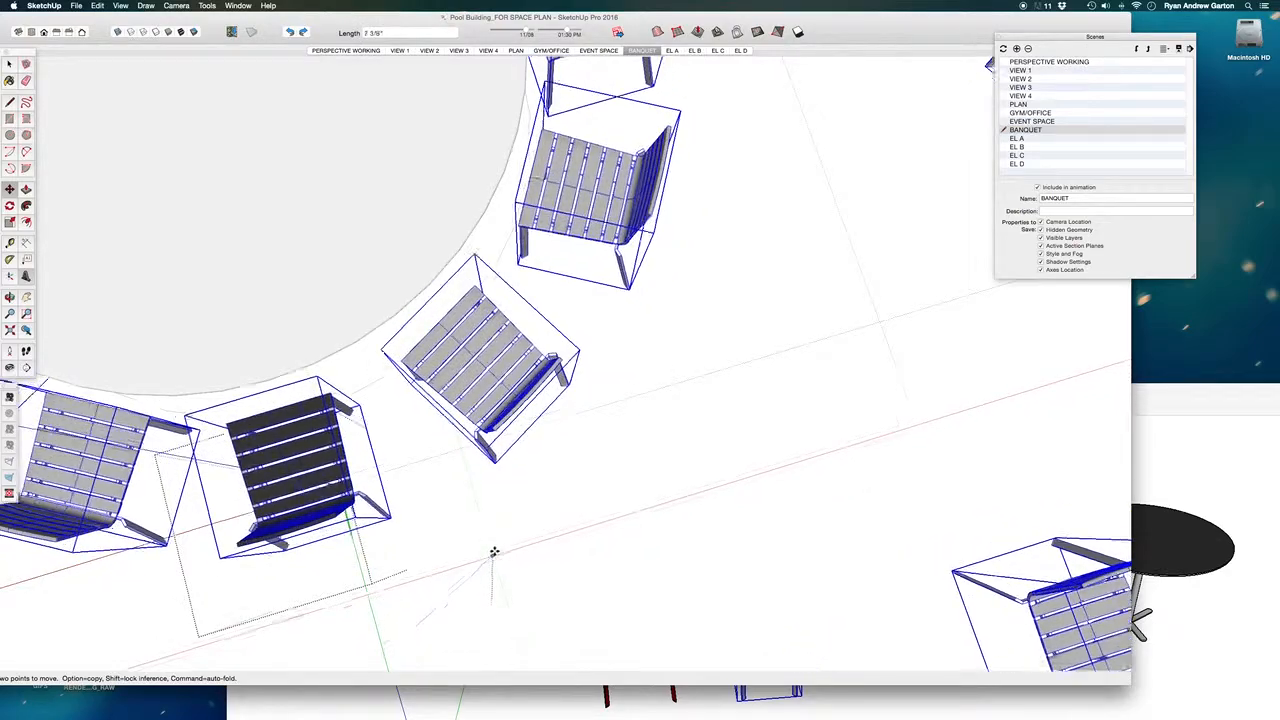
scroll(491, 548, down, 10)
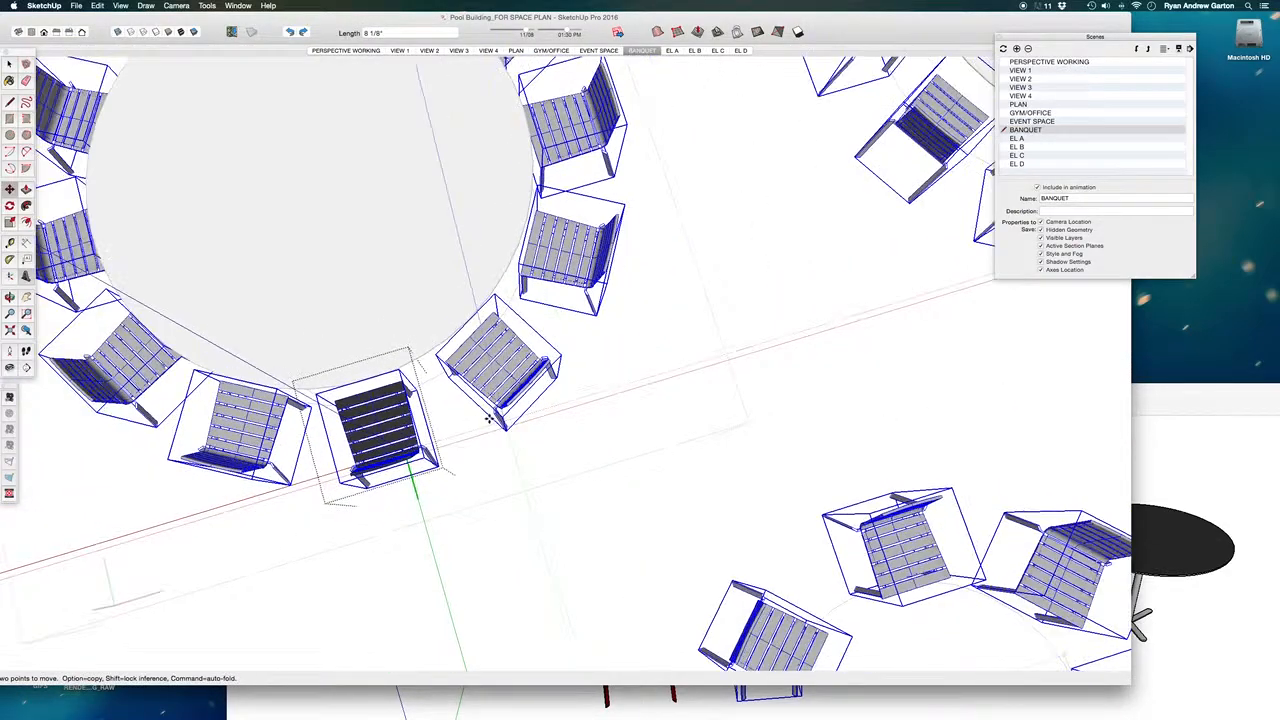
scroll(494, 470, down, 10)
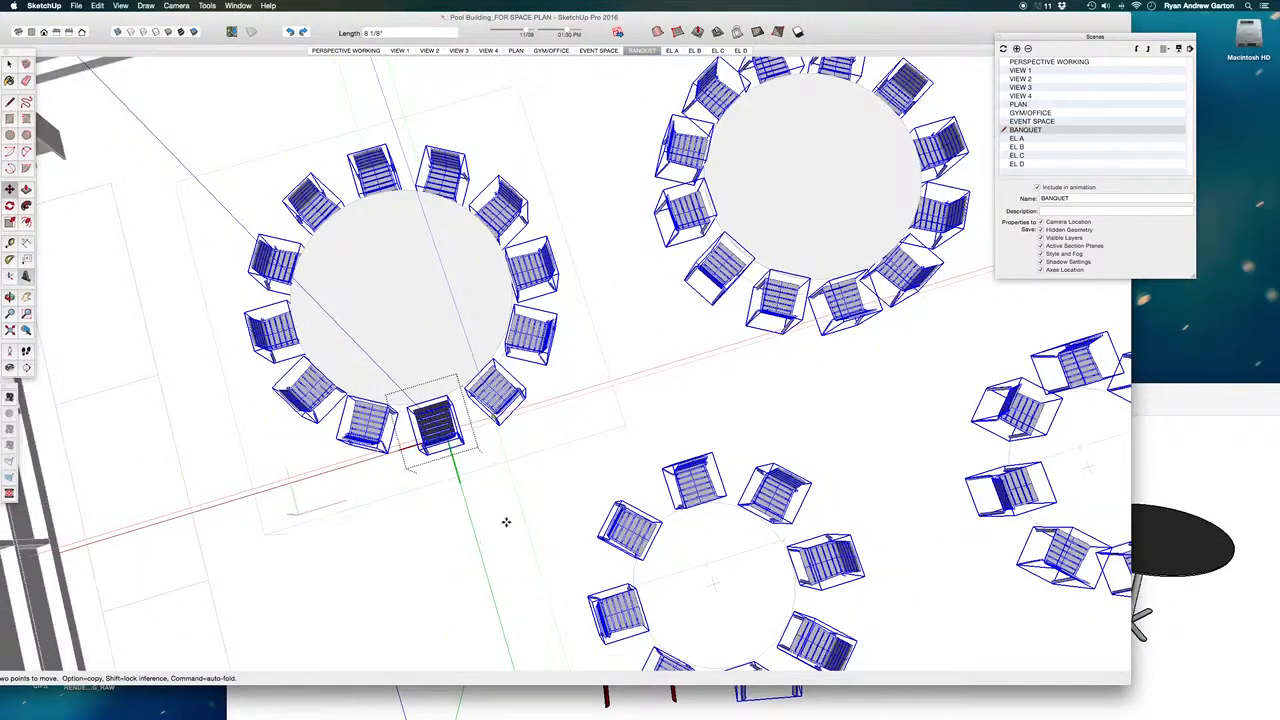
- Place the replacement chair at the table and leave the nested chair and banquet table components
click(510, 497)
key(space)
click(514, 501)
scroll(516, 518, down, 1)
click(423, 529)
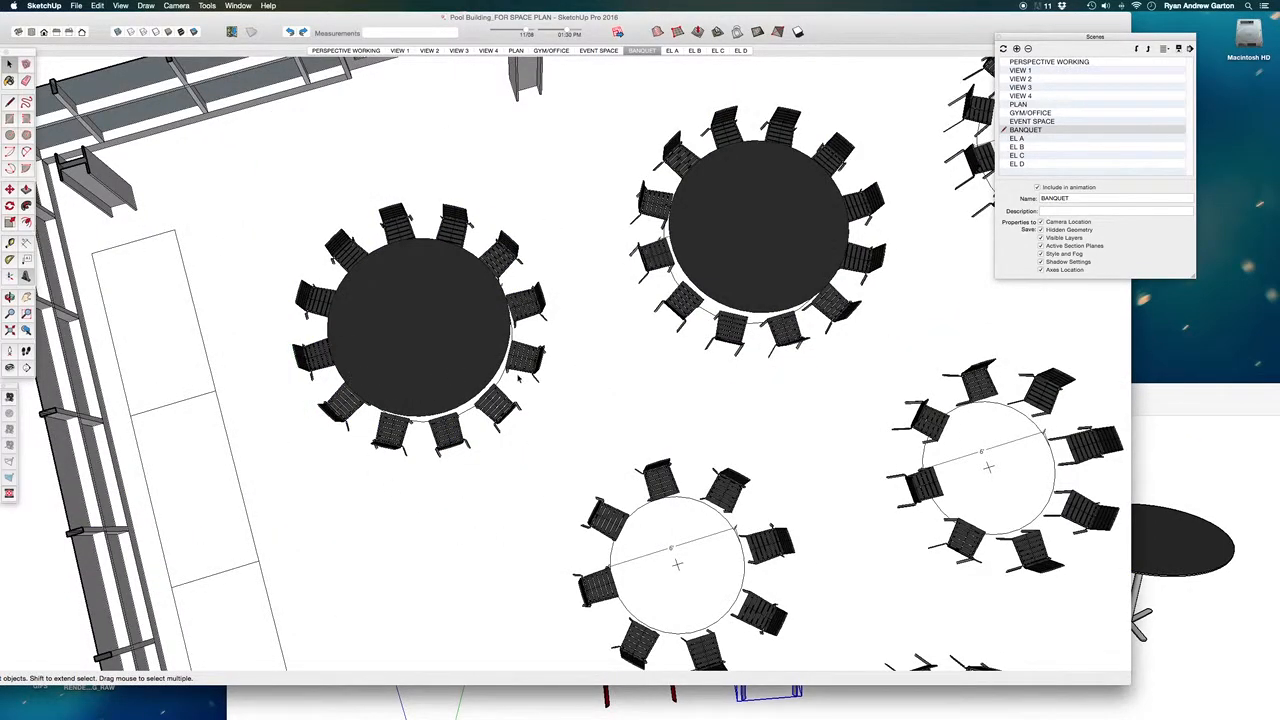
- Examine the updated chairs across the banquet room and look inside the 6' round table group nearest the side wall
scroll(518, 376, down, 5)
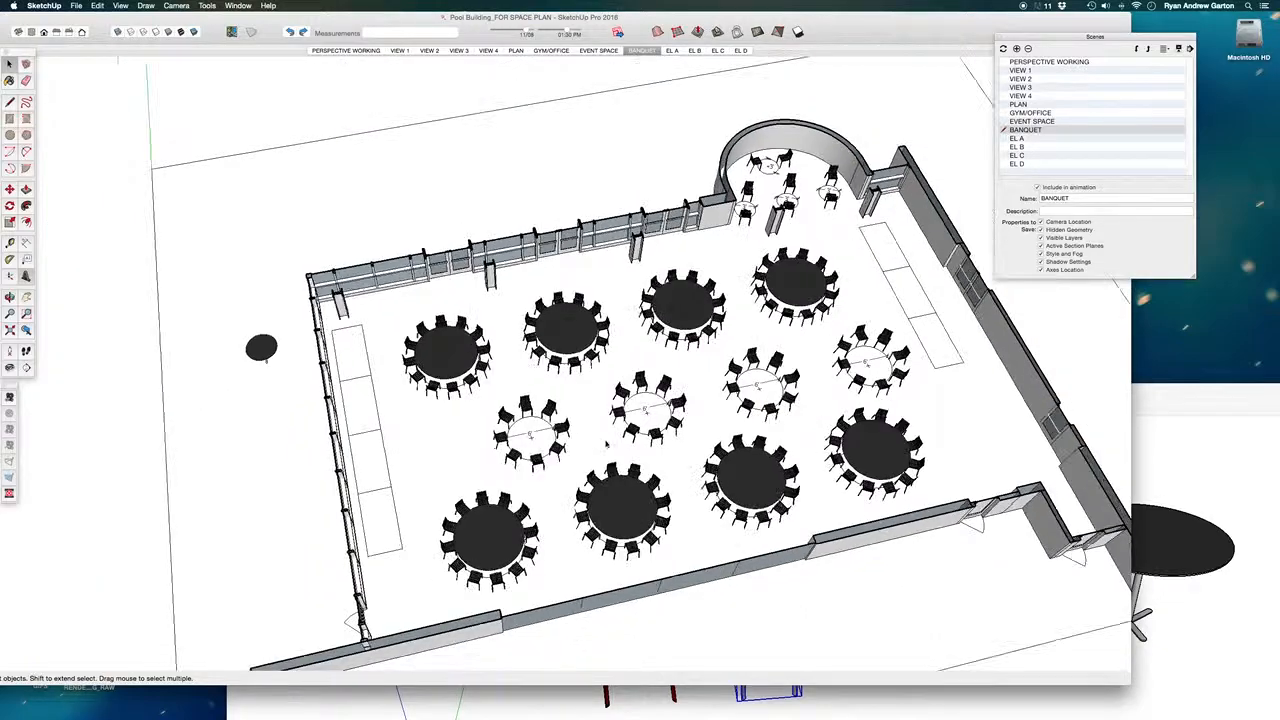
scroll(660, 365, up, 3)
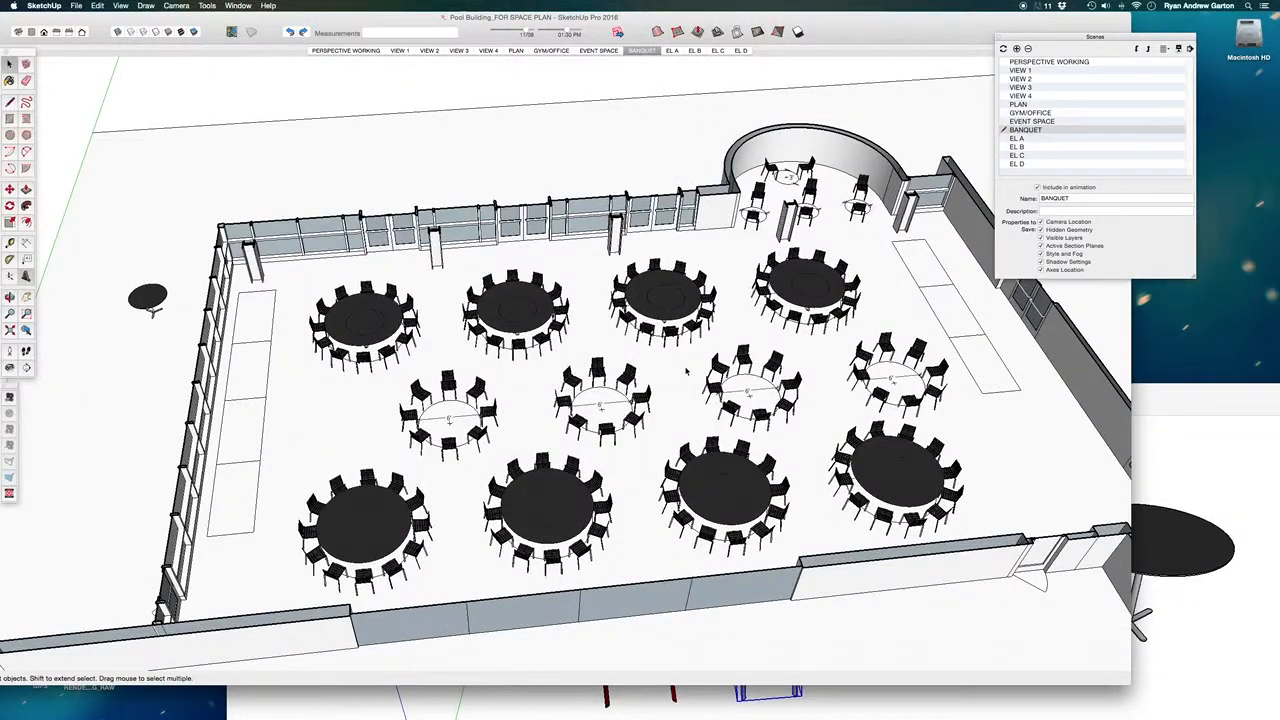
scroll(497, 396, up, 3)
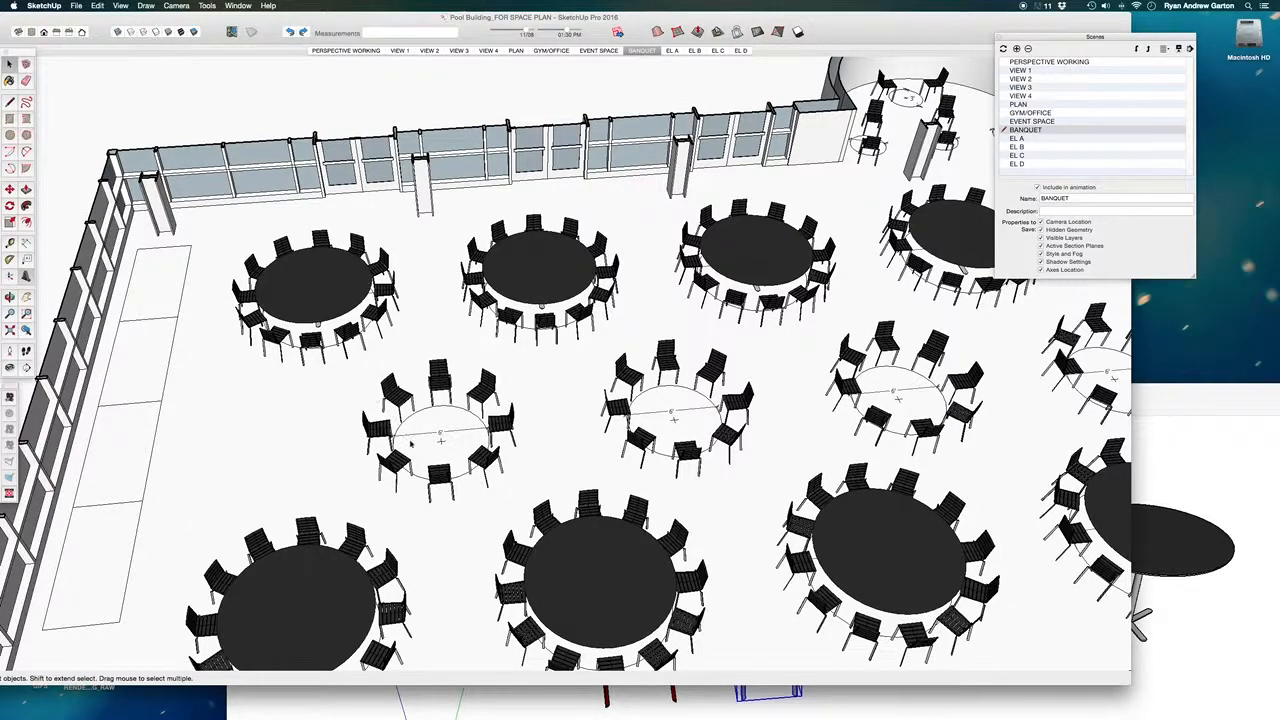
scroll(405, 437, down, 5)
scroll(431, 410, up, 5)
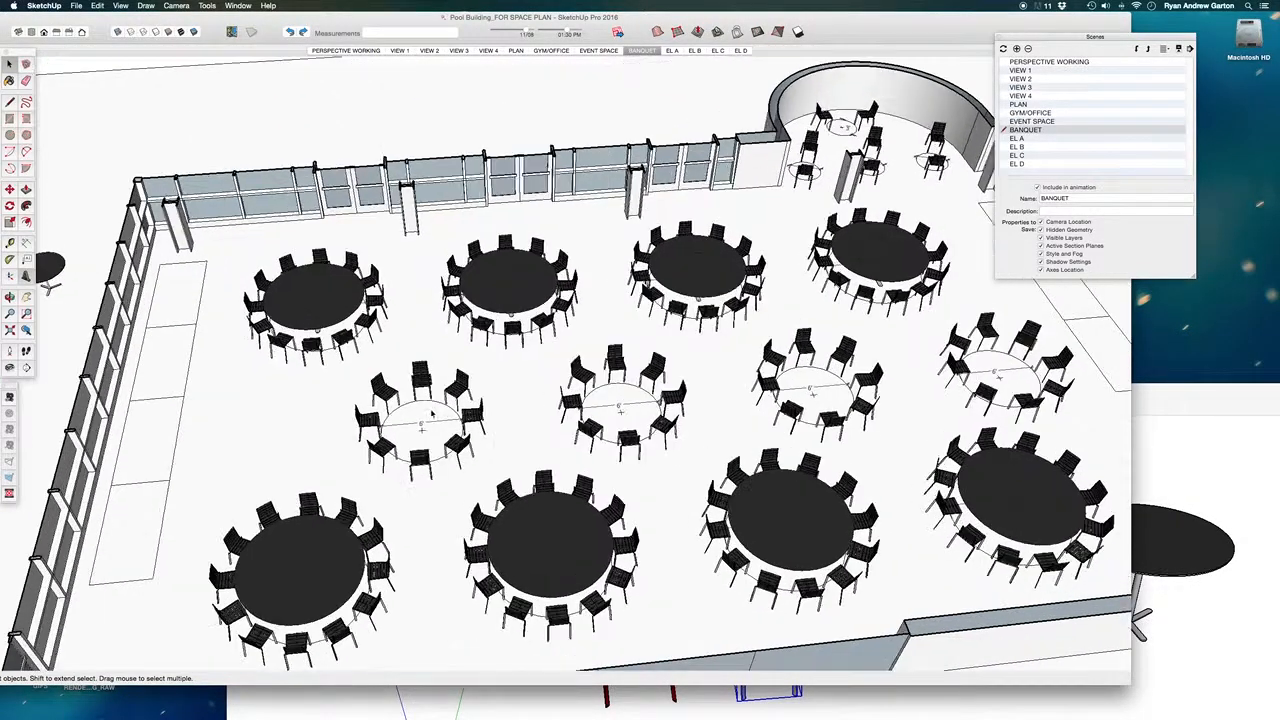
scroll(432, 412, up, 3)
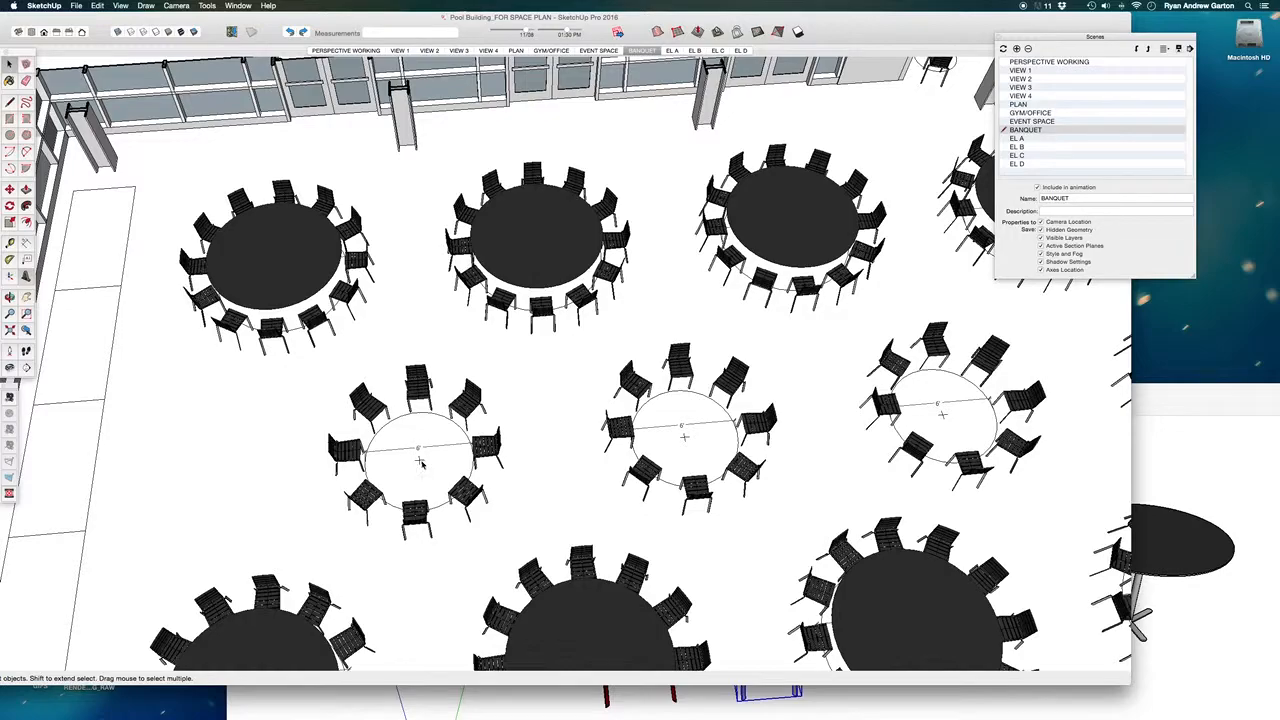
click(420, 461)
scroll(420, 461, up, 2)
double_click(420, 462)
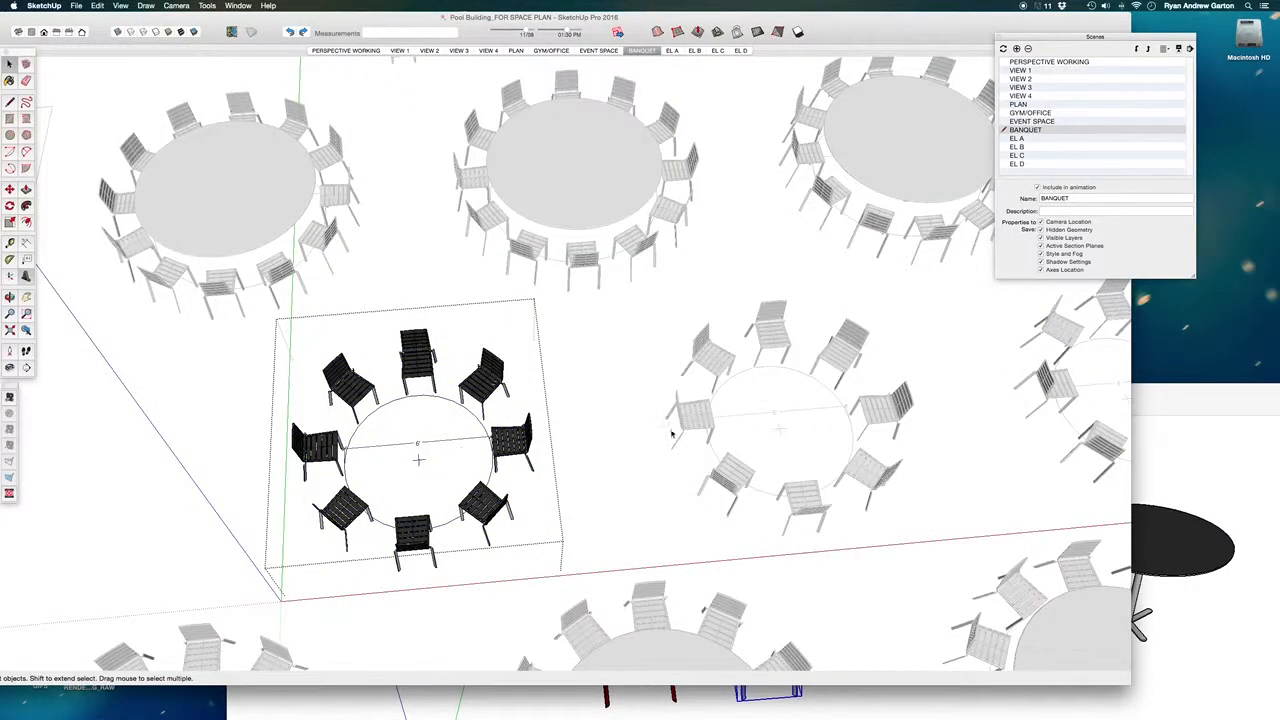
scroll(671, 433, down, 2)
click(229, 469)
scroll(785, 440, down, 1)
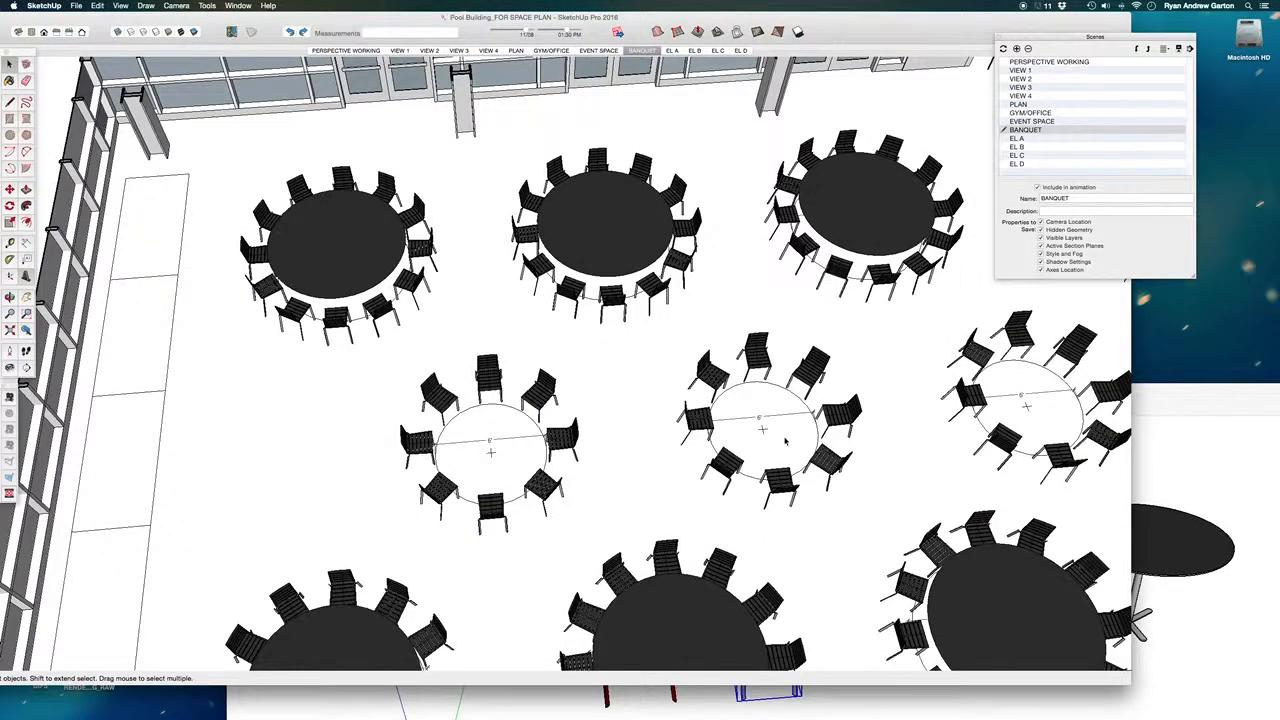
- Explode the loose black table outside the building together with its nested parts, and regroup the pieces as one object
scroll(785, 440, down, 2)
scroll(520, 461, up, 2)
scroll(747, 457, down, 3)
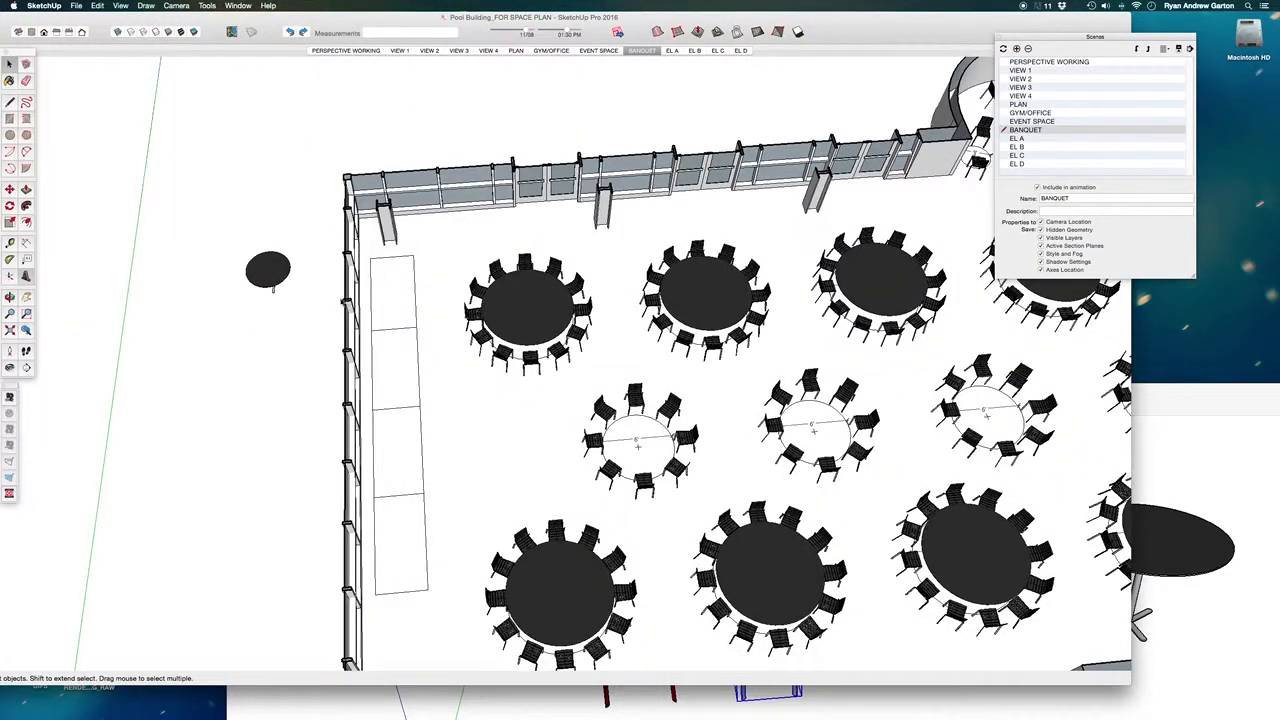
click(278, 276)
right_click(248, 260)
click(243, 237)
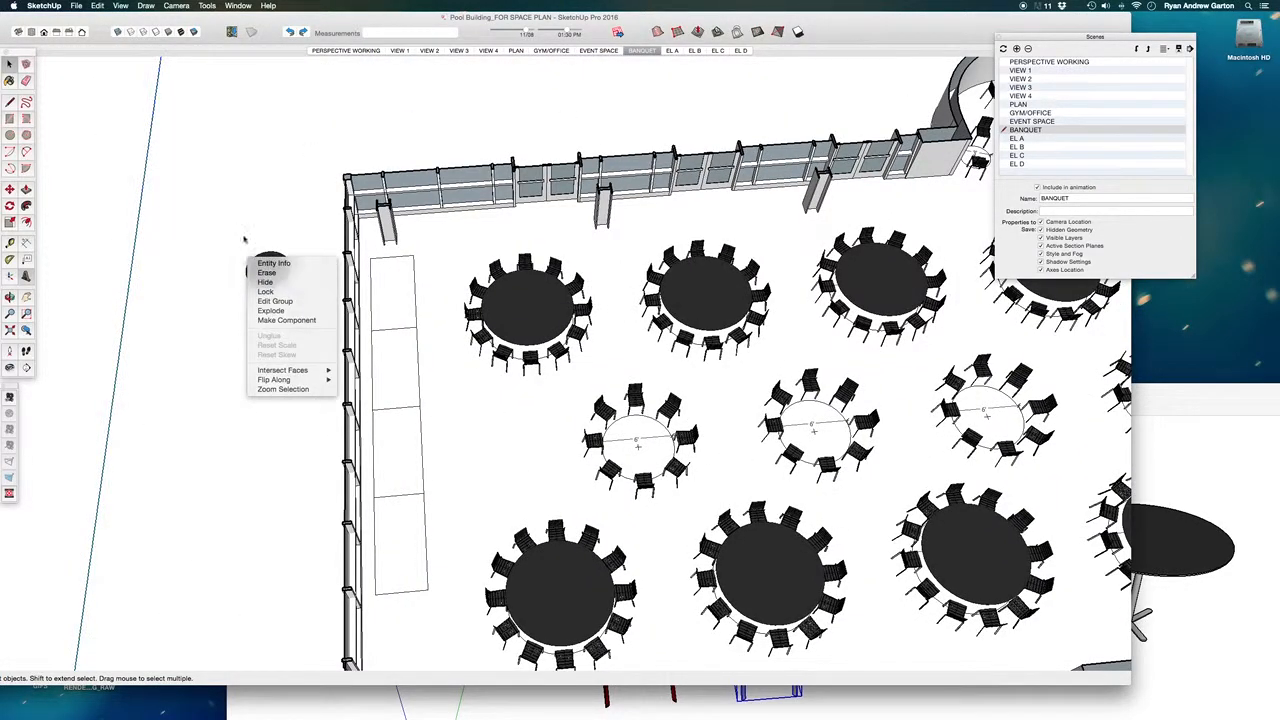
right_click(279, 270)
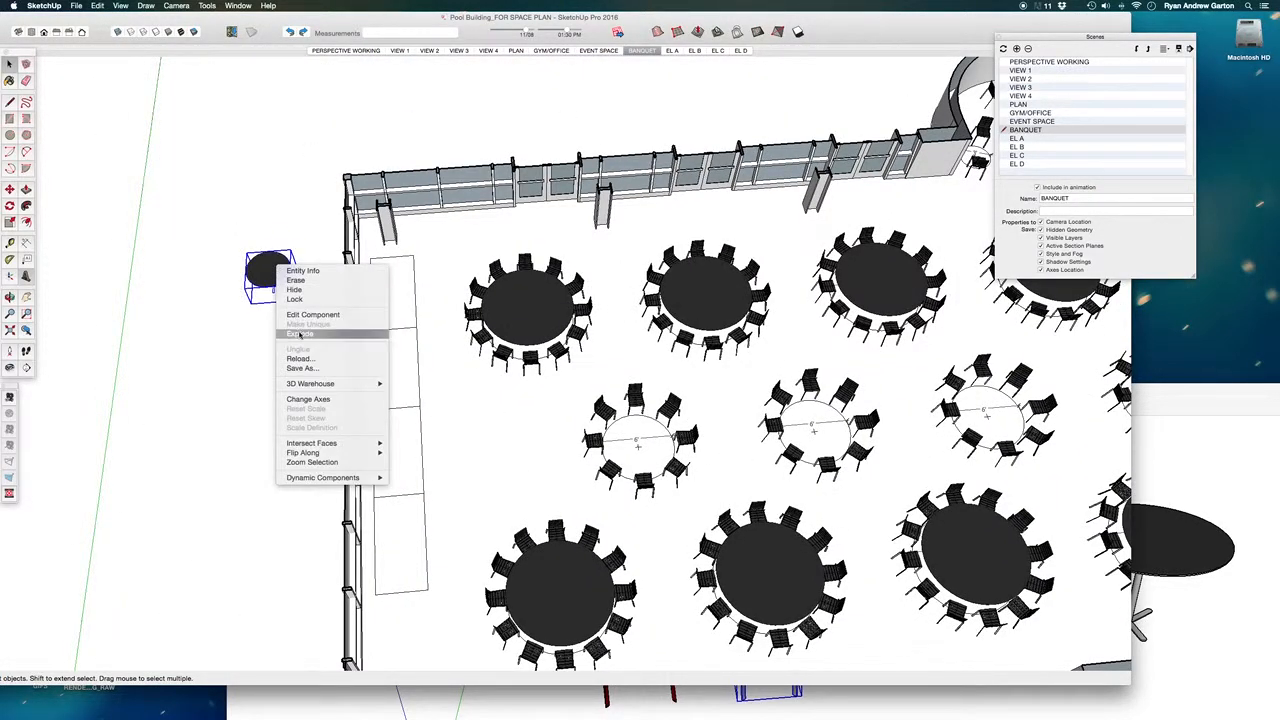
click(262, 278)
right_click(265, 269)
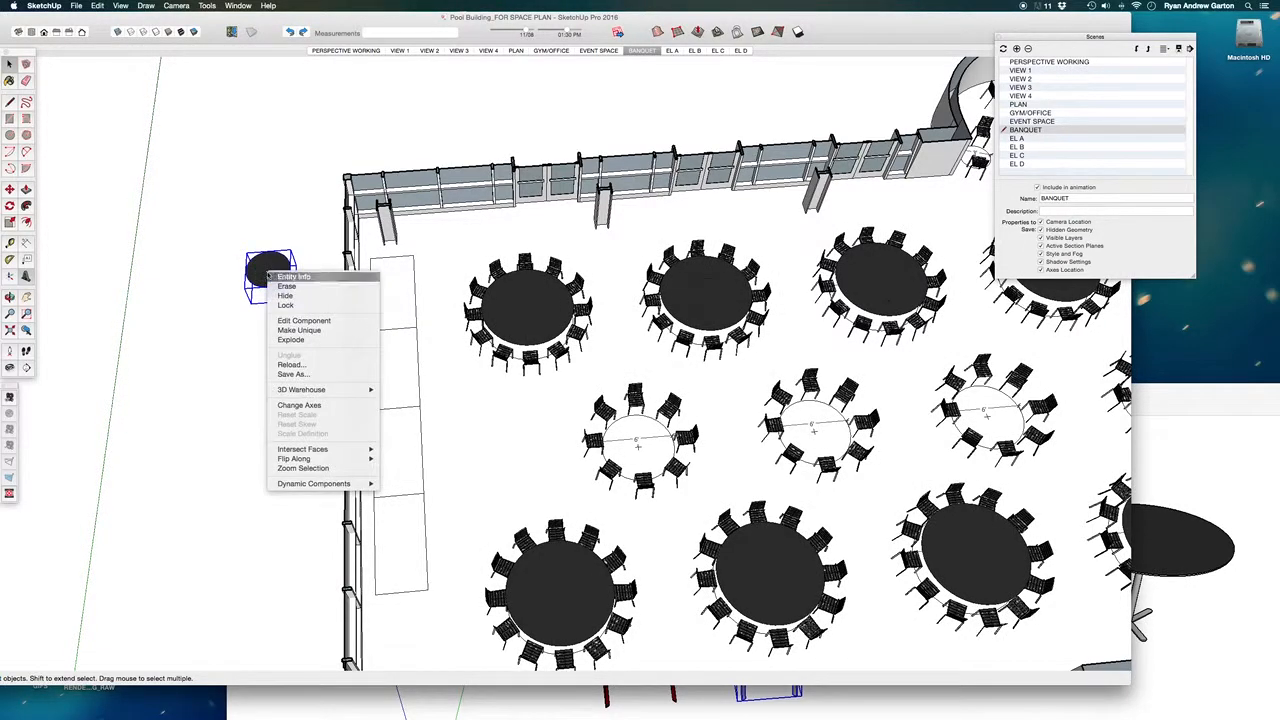
click(296, 338)
right_click(271, 273)
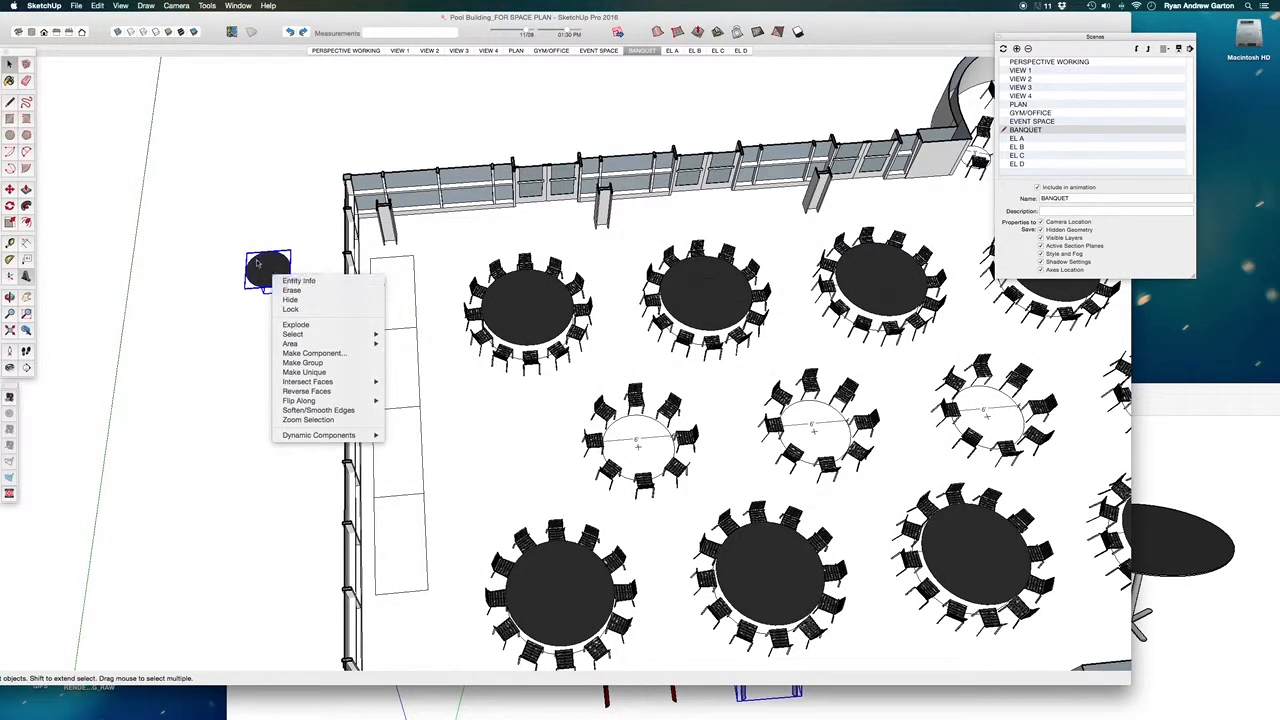
click(296, 324)
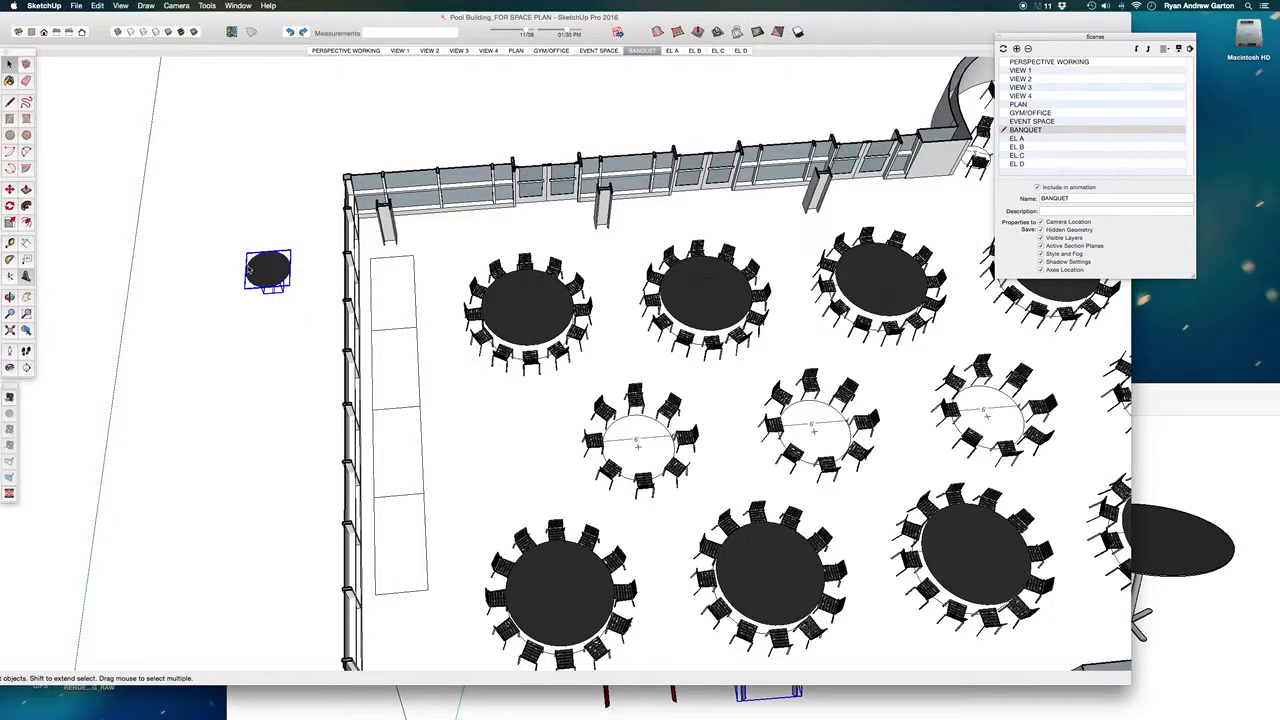
scroll(265, 277, up, 3)
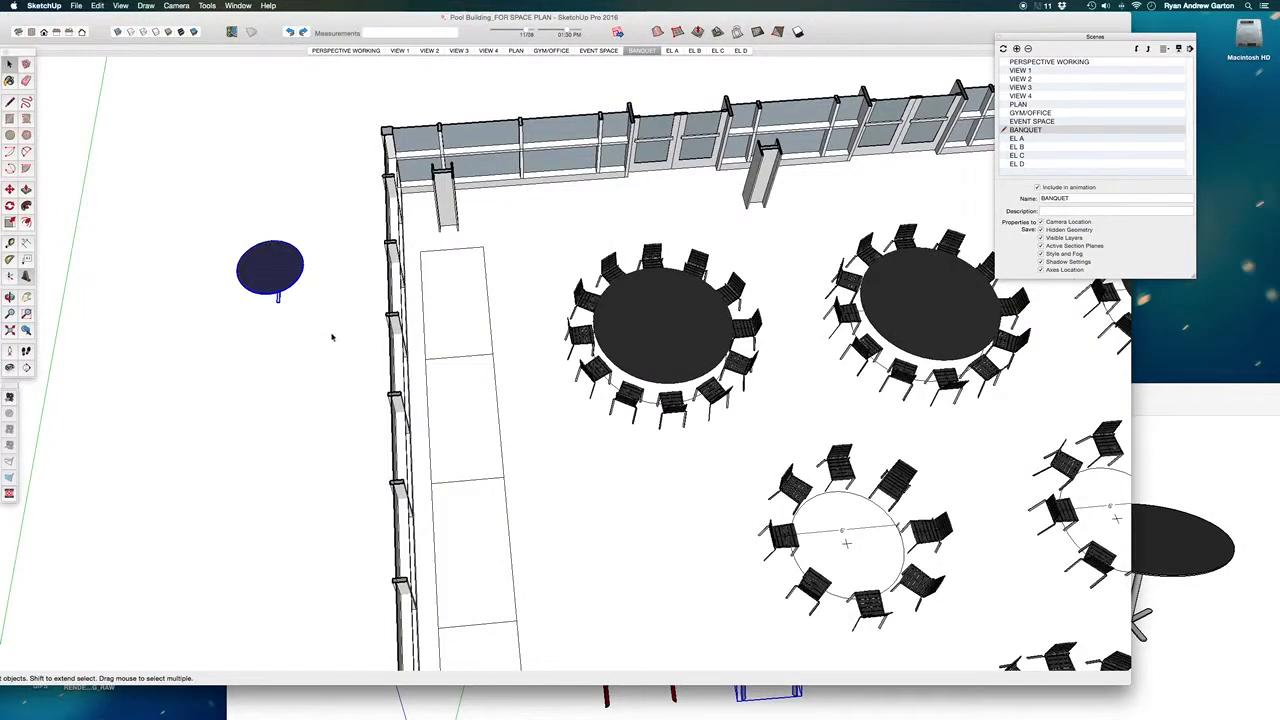
key(g)
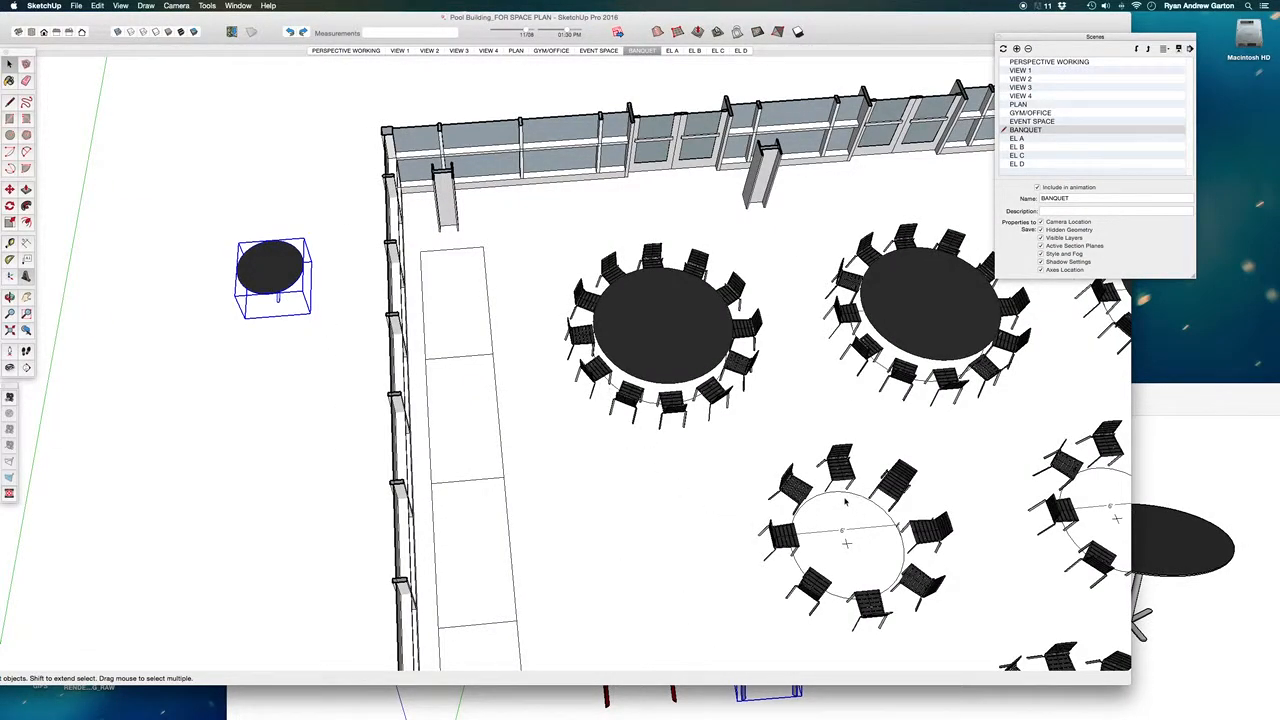
click(845, 497)
double_click(845, 497)
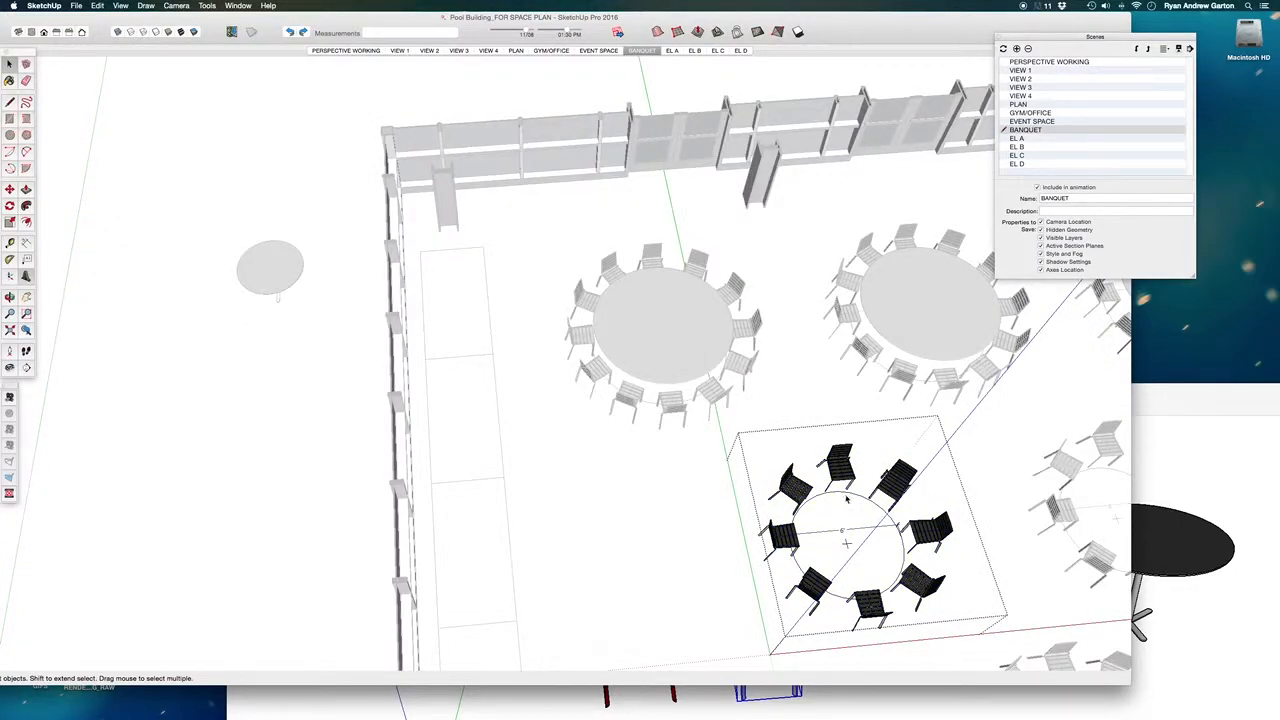
key(m)
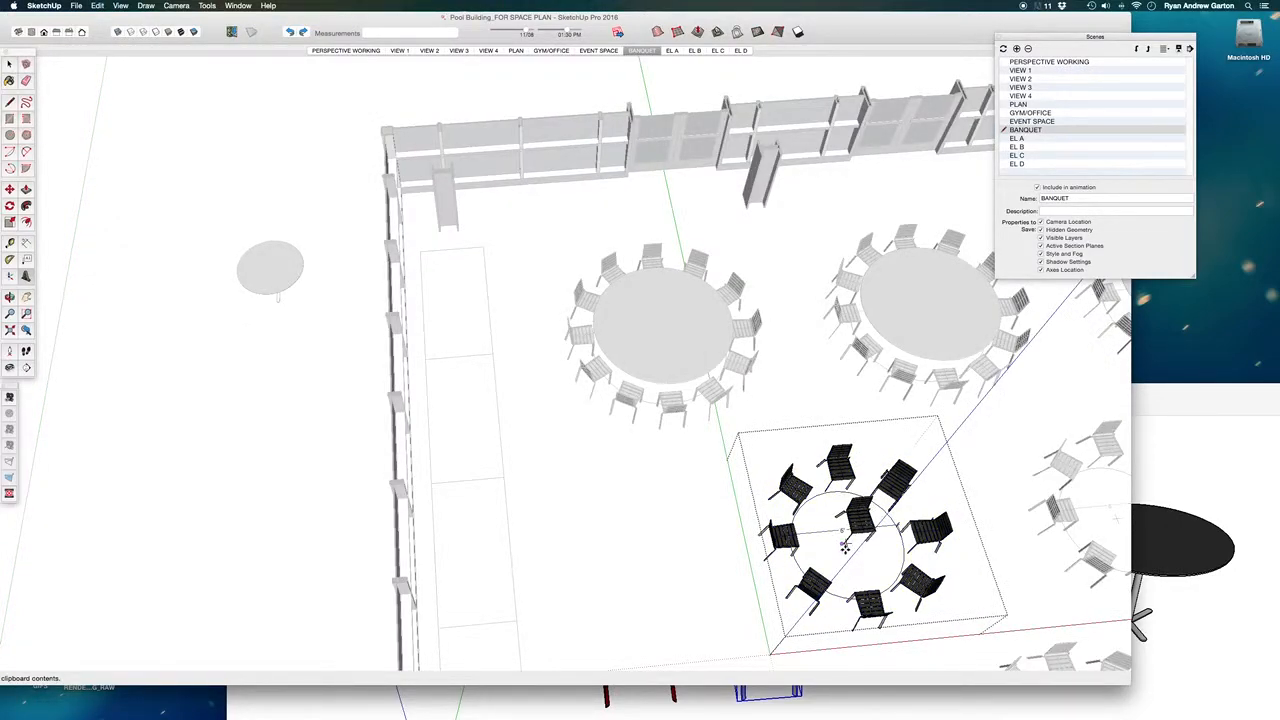
key(space)
click(609, 421)
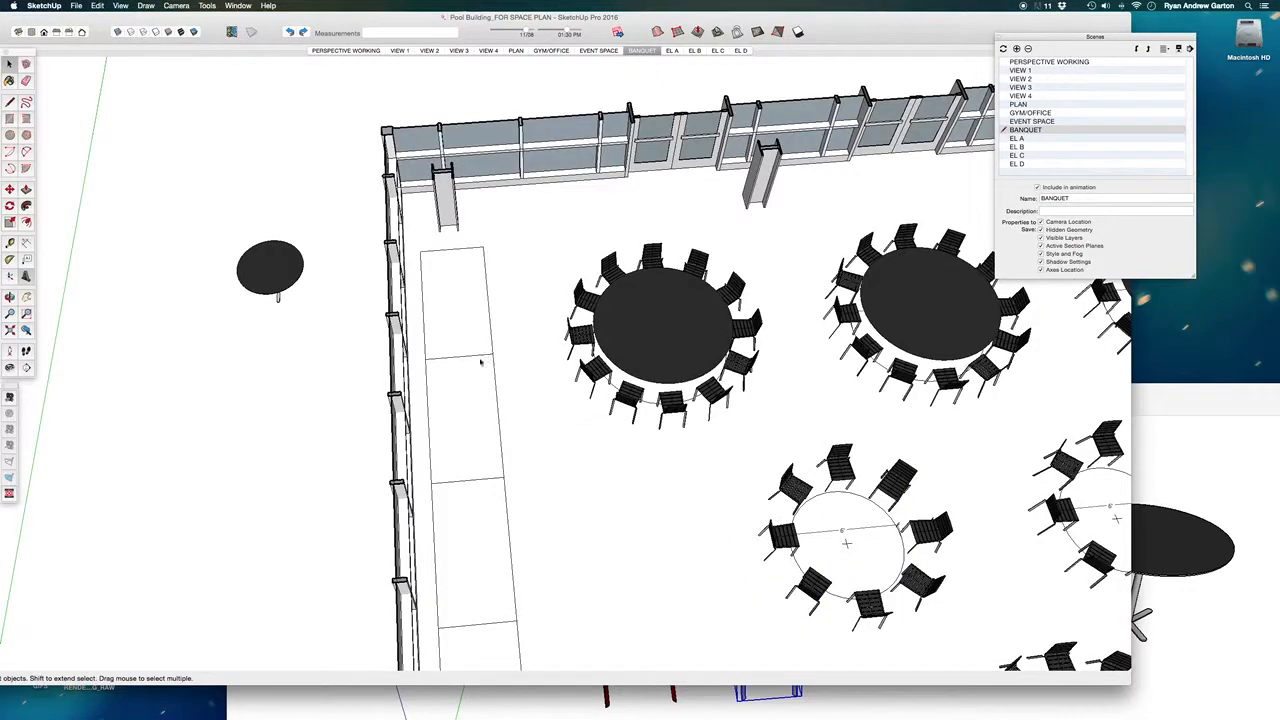
- Copy the loose black table, paste it inside the 6' round table group nearest the side wall, and move it about 10 9/16" toward the centre
click(293, 274)
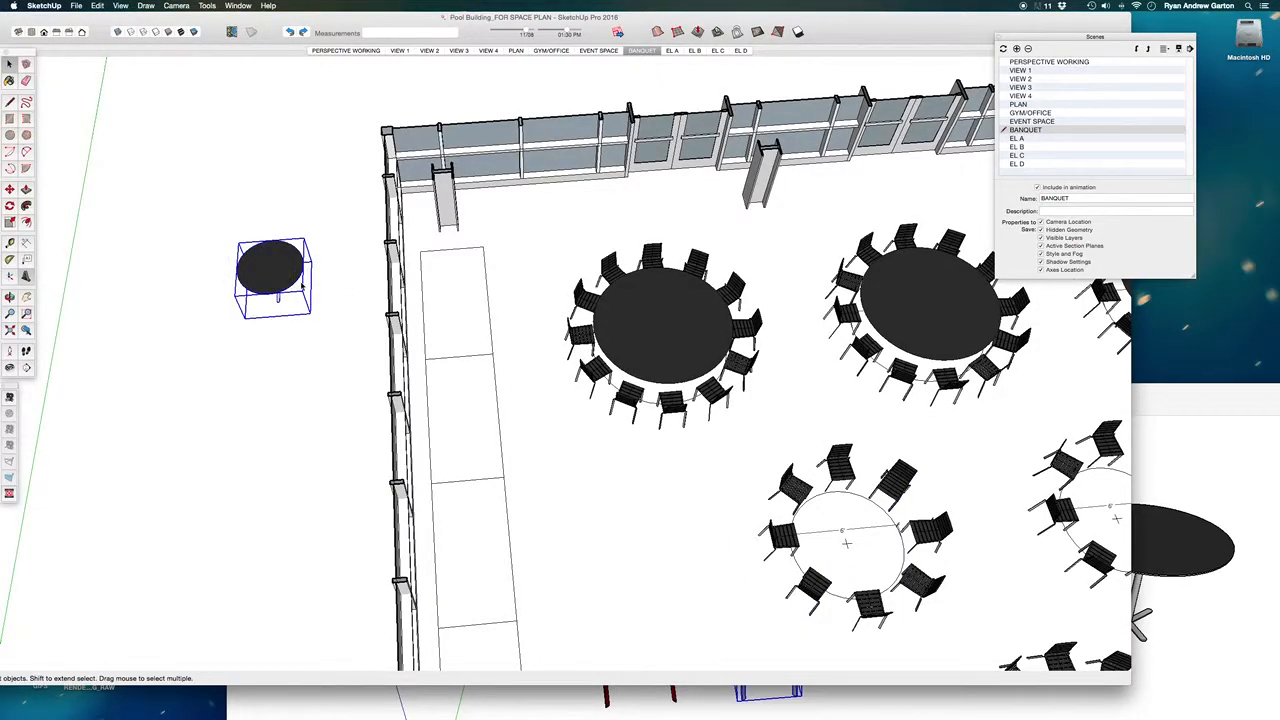
double_click(847, 542)
double_click(849, 549)
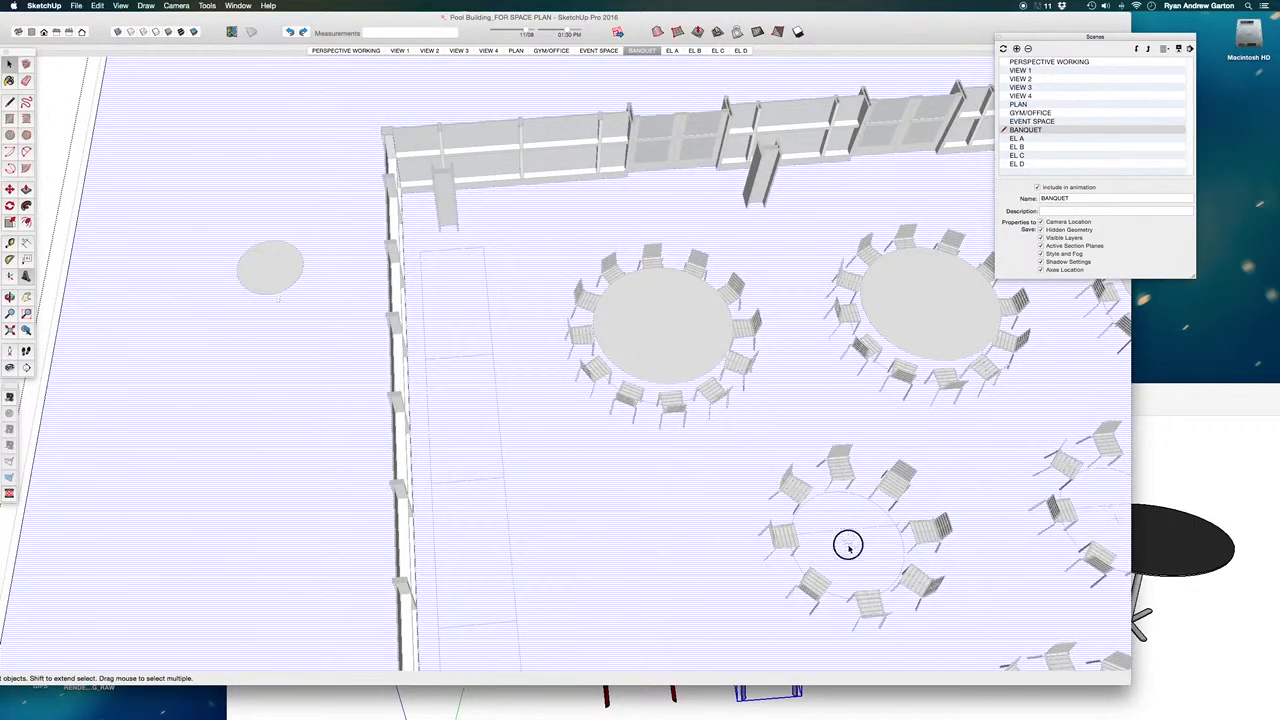
key(super+v)
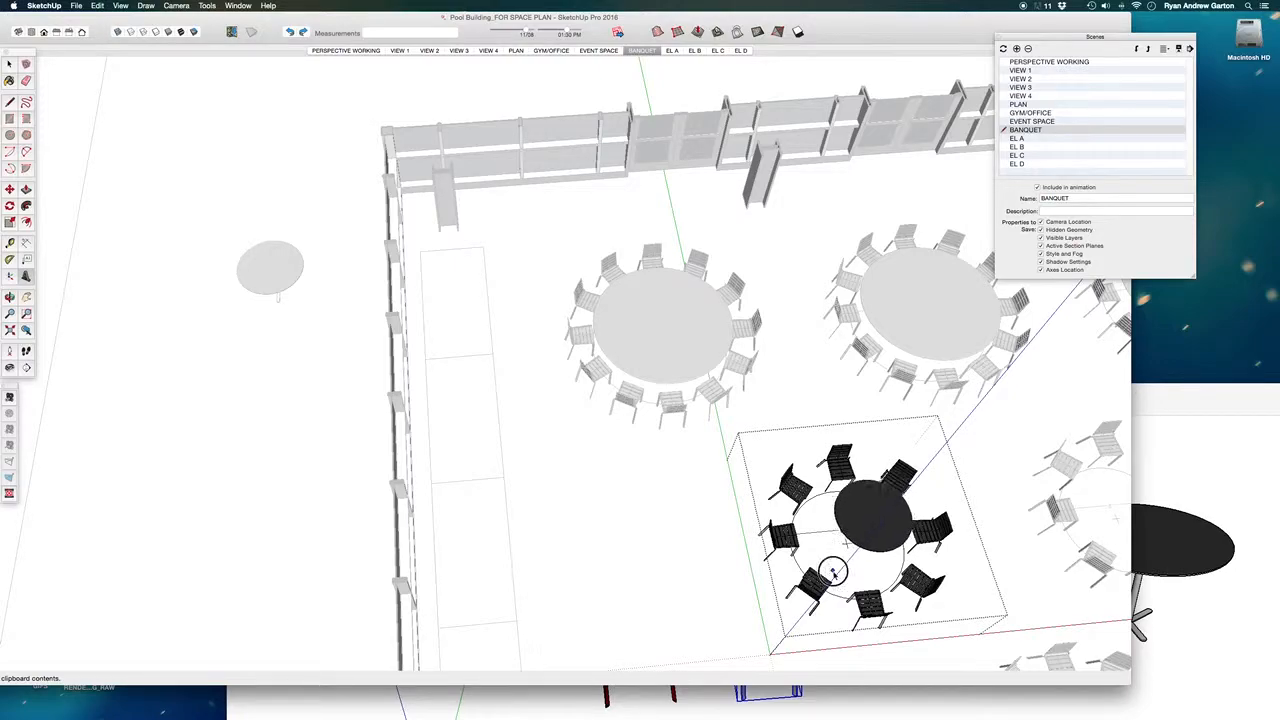
click(842, 568)
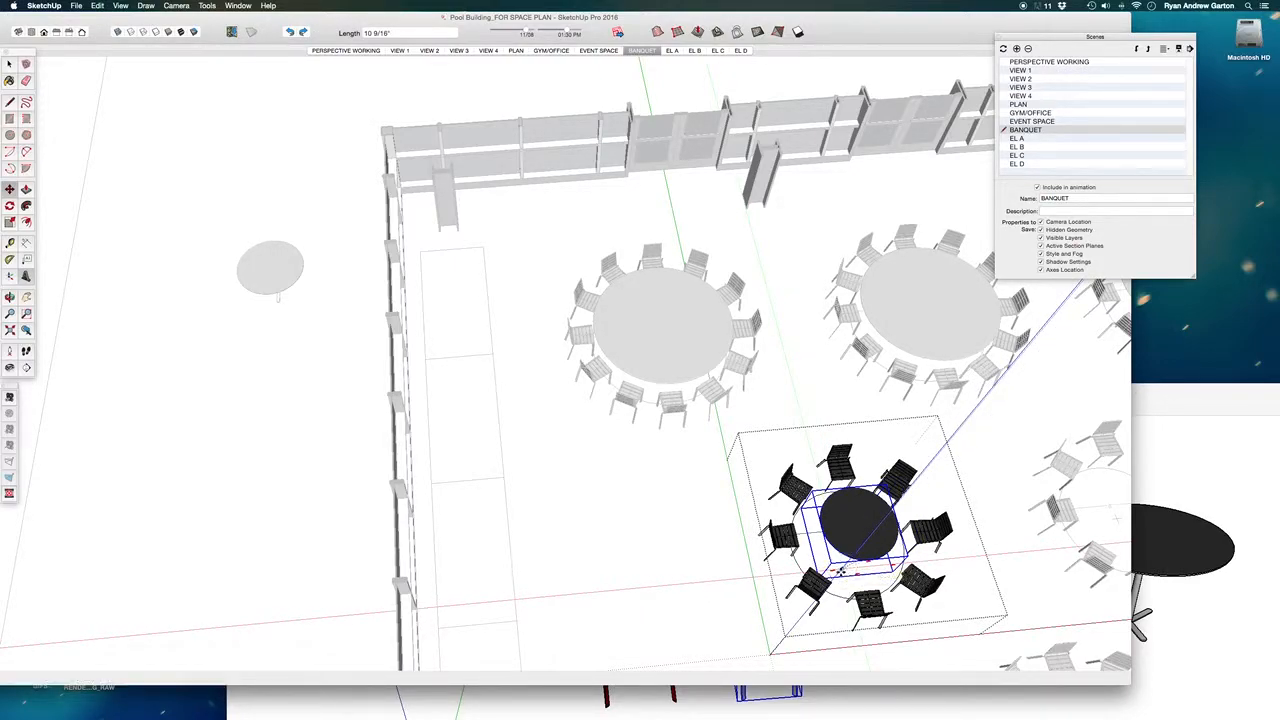
scroll(842, 568, up, 6)
middle_drag(842, 568, 535, 357)
- Scale the pasted table by about 1.24 on red and 1.15 on green to fit the 6' circle, and leave the group
key(s)
drag(489, 363, 430, 373)
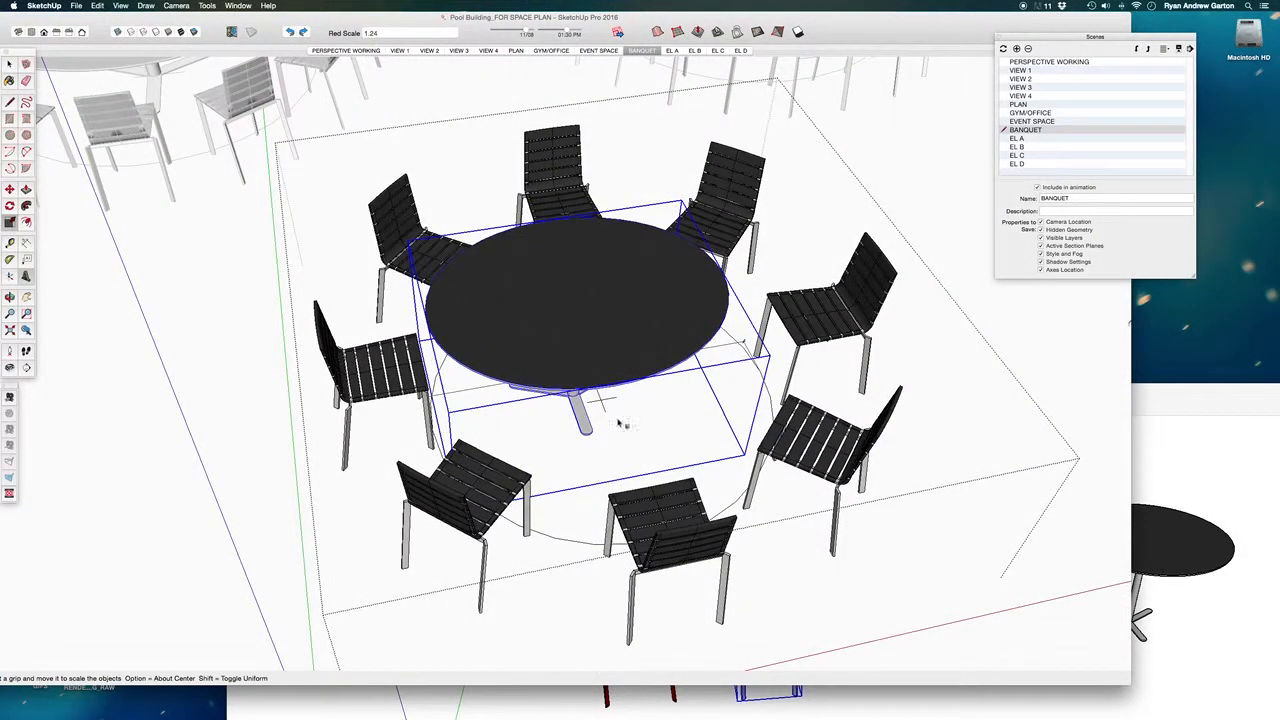
middle_drag(648, 425, 605, 503)
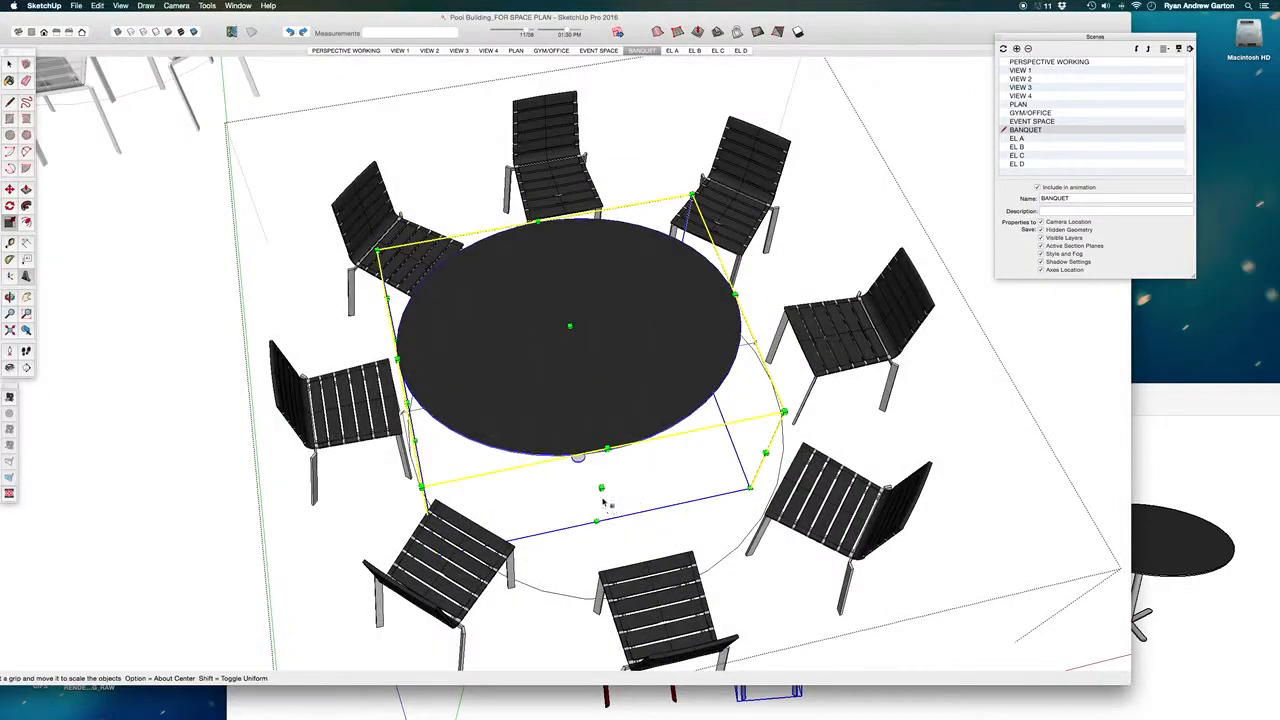
drag(601, 488, 636, 602)
middle_drag(499, 464, 455, 456)
drag(633, 453, 703, 481)
middle_drag(703, 481, 217, 606)
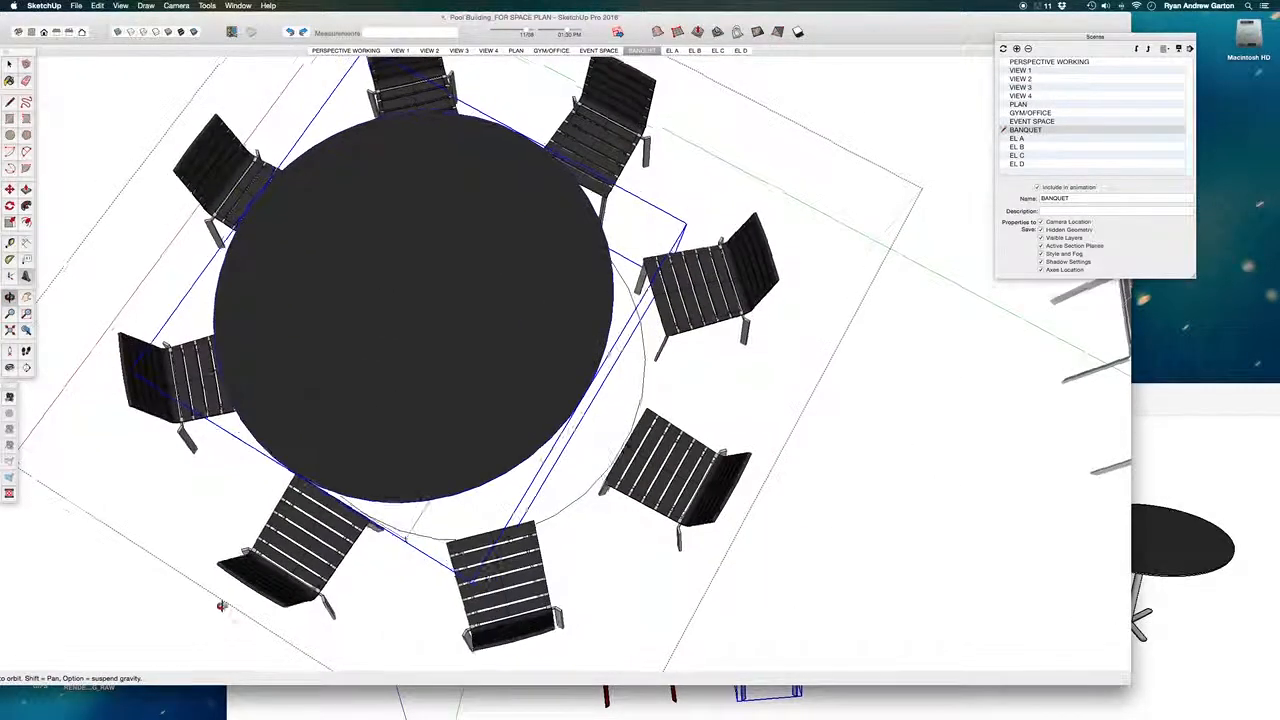
drag(581, 410, 631, 437)
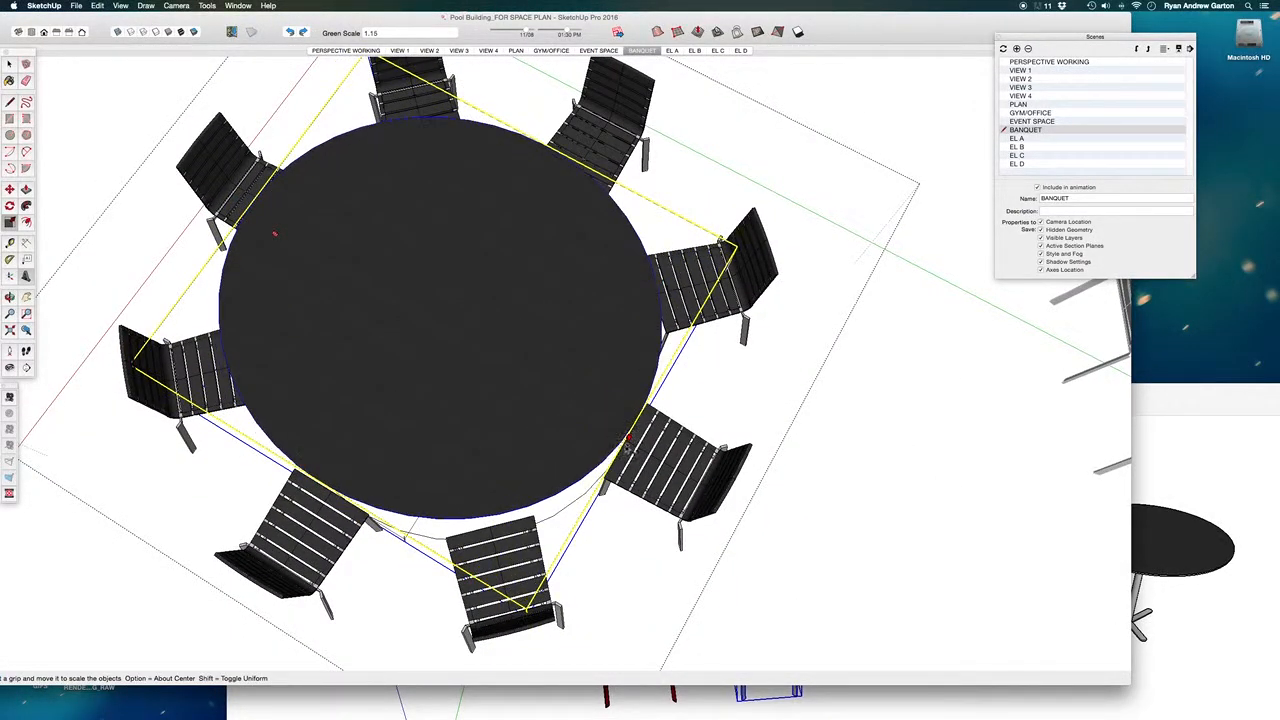
scroll(497, 369, down, 2)
middle_drag(713, 388, 789, 354)
scroll(805, 310, down, 5)
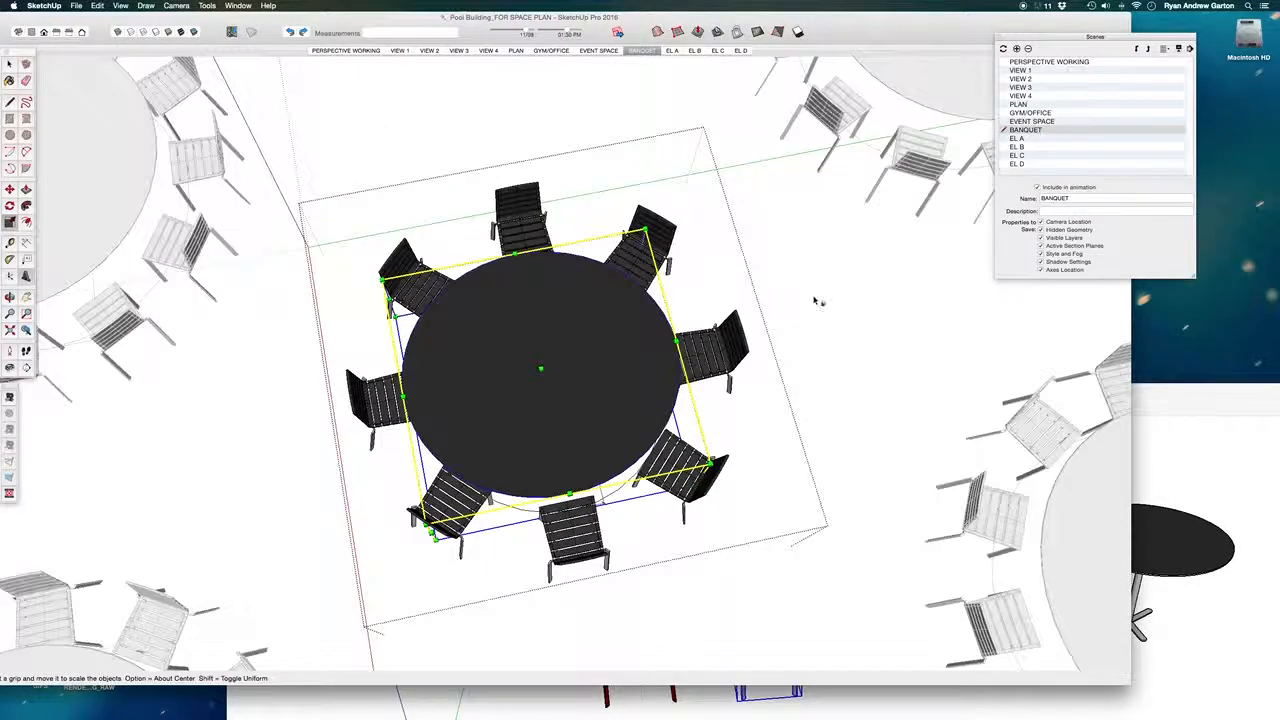
key(space)
scroll(600, 270, down, 5)
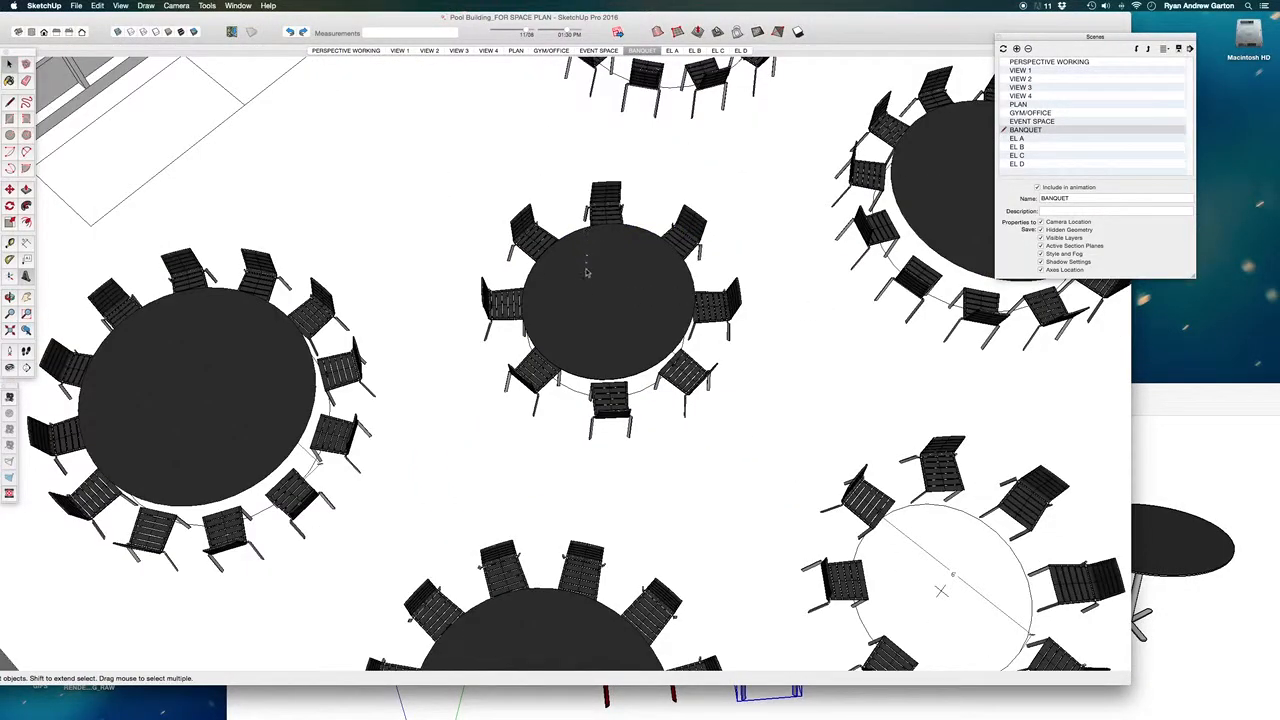
- Delete the other three 6' round table groups in the middle row that have no 3D tabletop
scroll(560, 330, down, 4)
scroll(509, 376, down, 2)
middle_drag(509, 376, 586, 366)
scroll(600, 370, down, 3)
scroll(573, 360, down, 2)
drag(620, 310, 876, 408)
scroll(752, 370, up, 2)
- Make the updated eight-chair table group in the middle row a component
click(530, 365)
click(520, 343)
scroll(518, 340, up, 3)
right_click(514, 329)
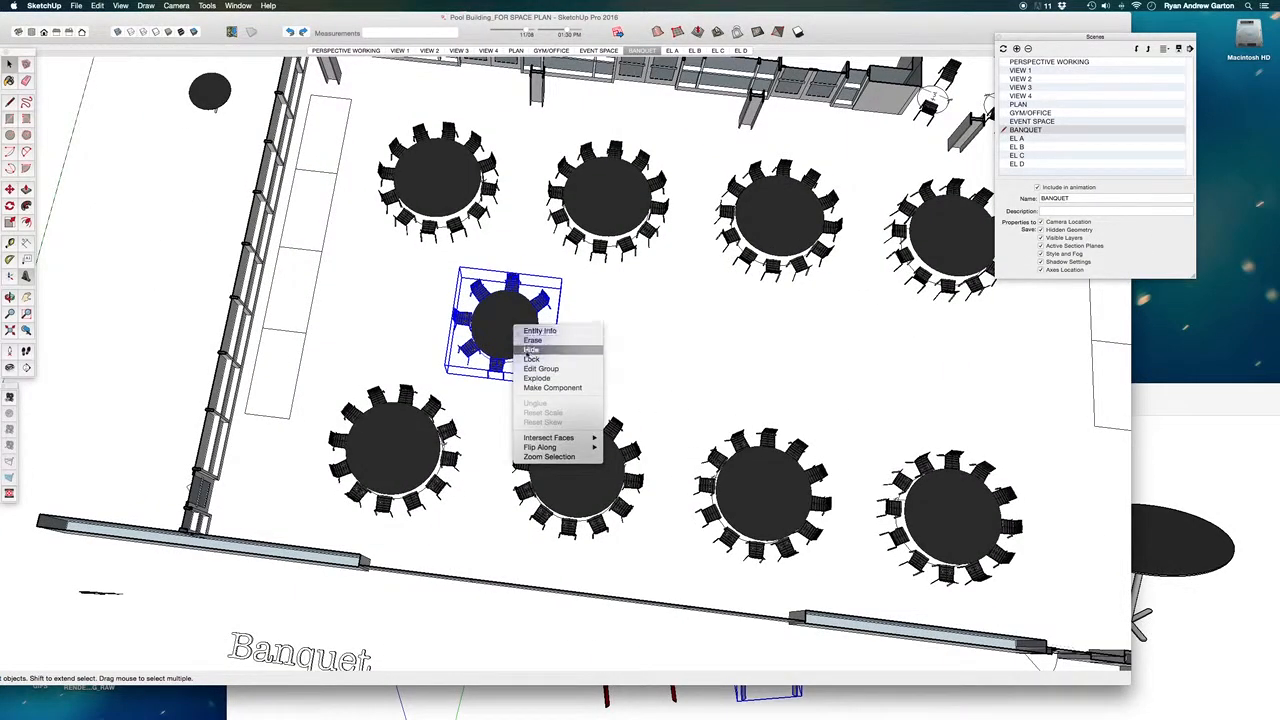
click(534, 389)
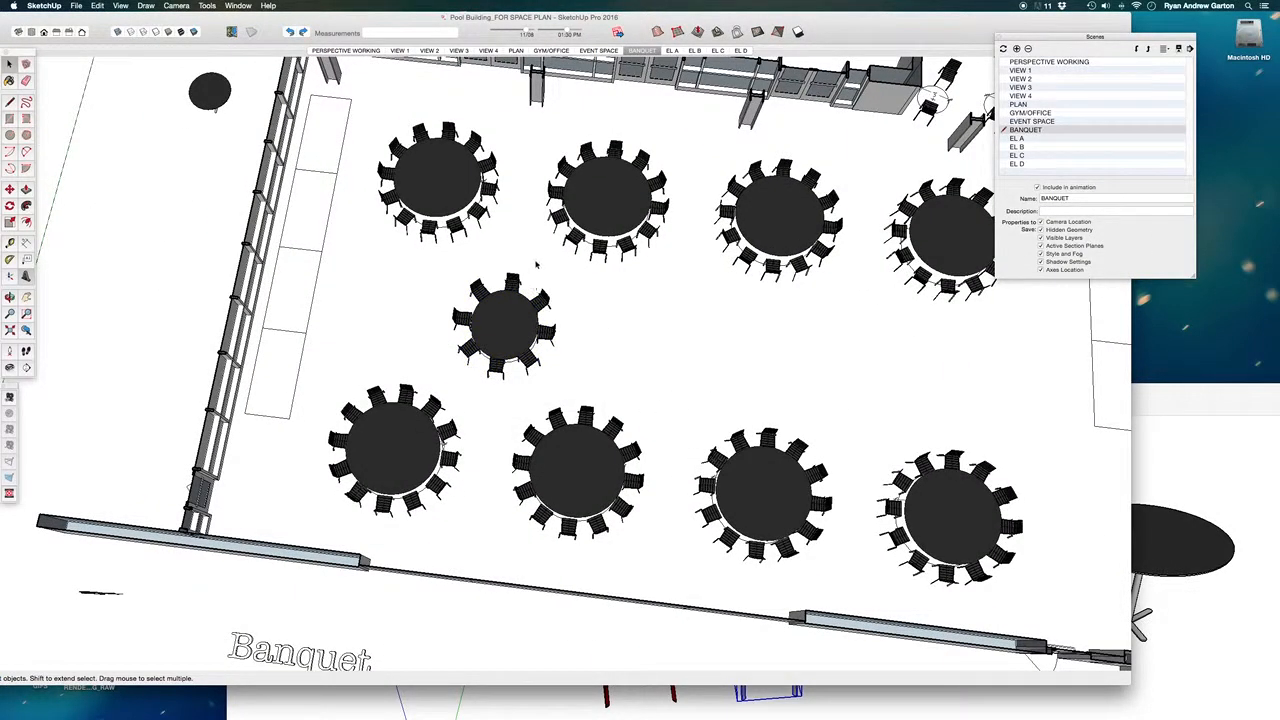
- Copy the eight-chair table component about 14' 11 3/4" along the red axis and array the copy with X3
scroll(534, 275, up, 4)
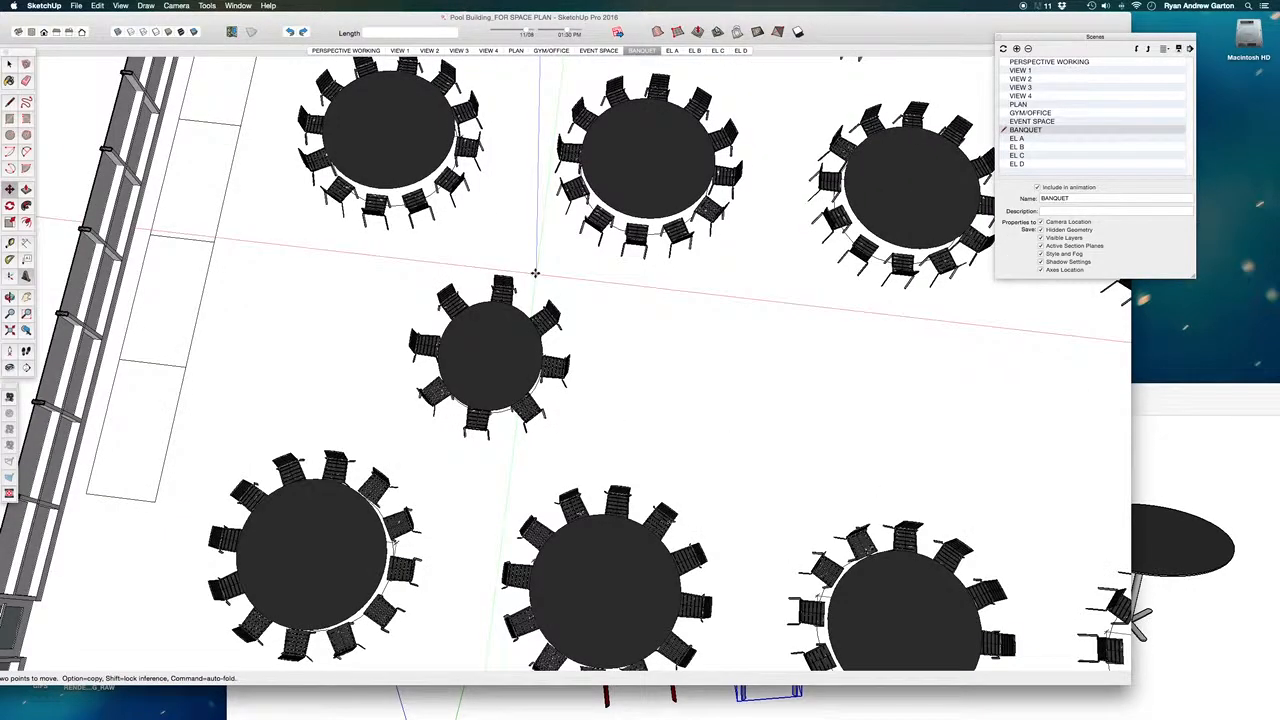
click(472, 372)
key(m)
scroll(468, 374, down, 3)
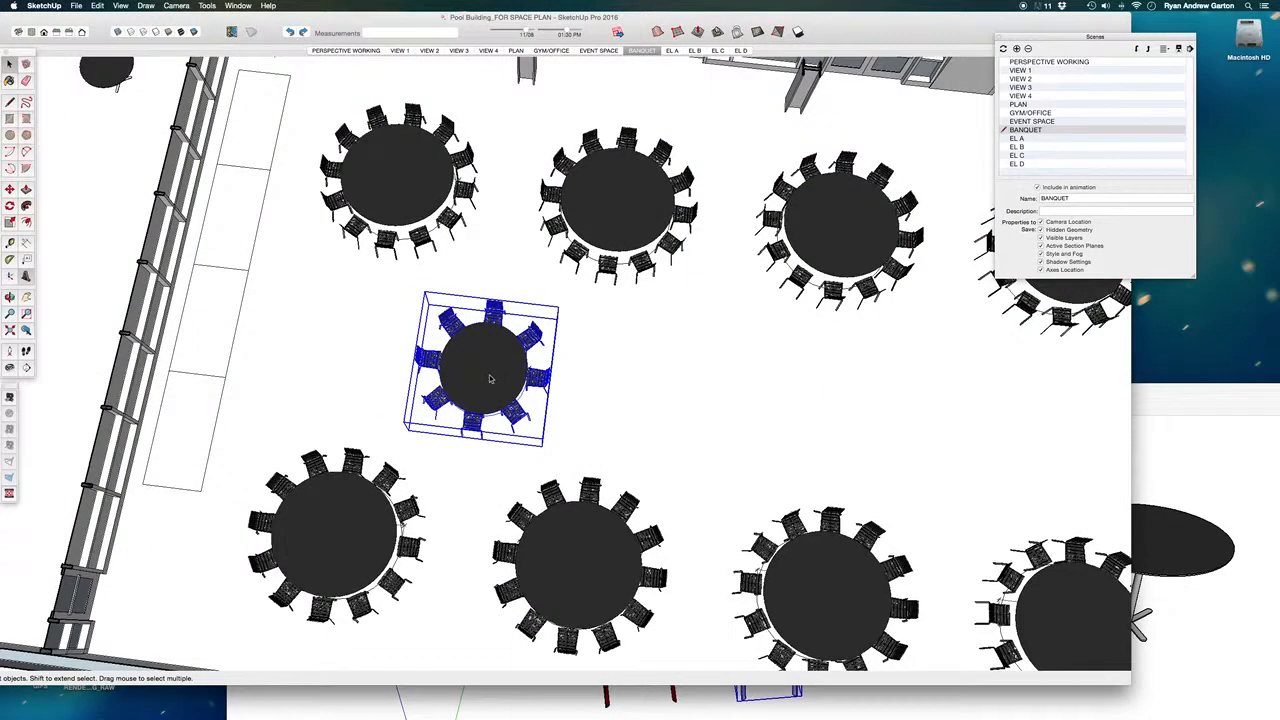
click(522, 297)
key(alt)
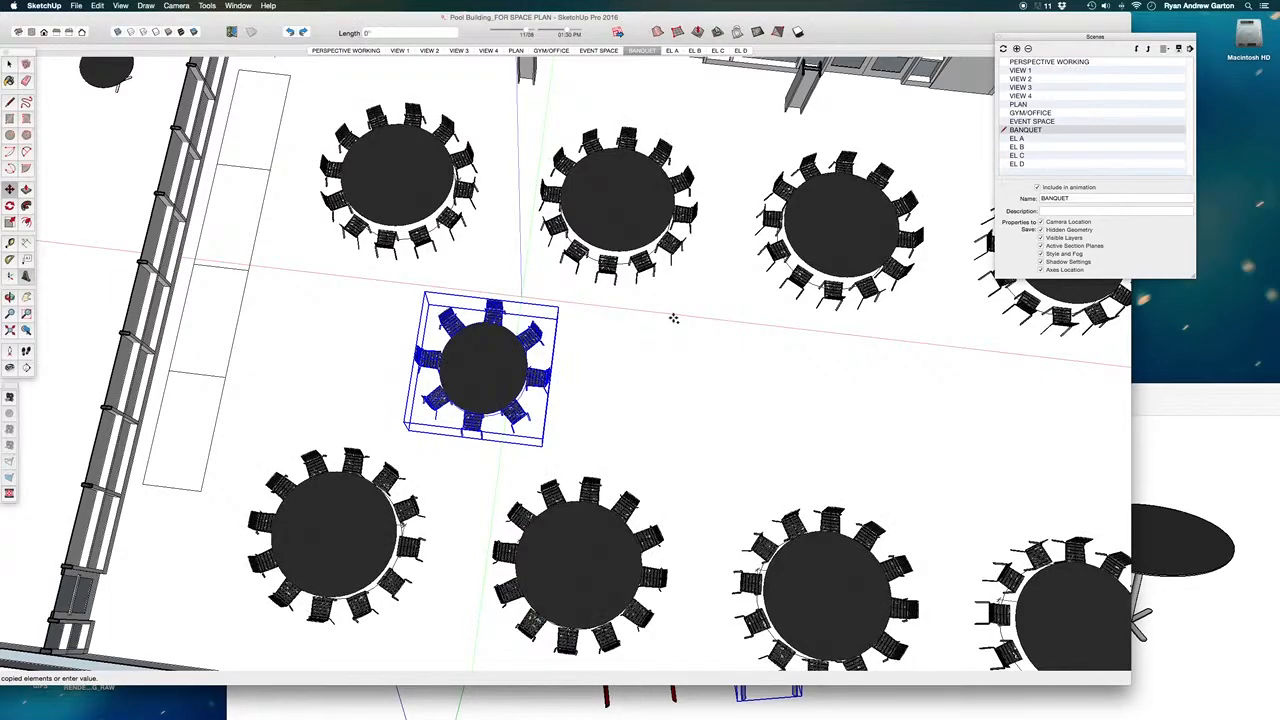
scroll(705, 323, down, 1)
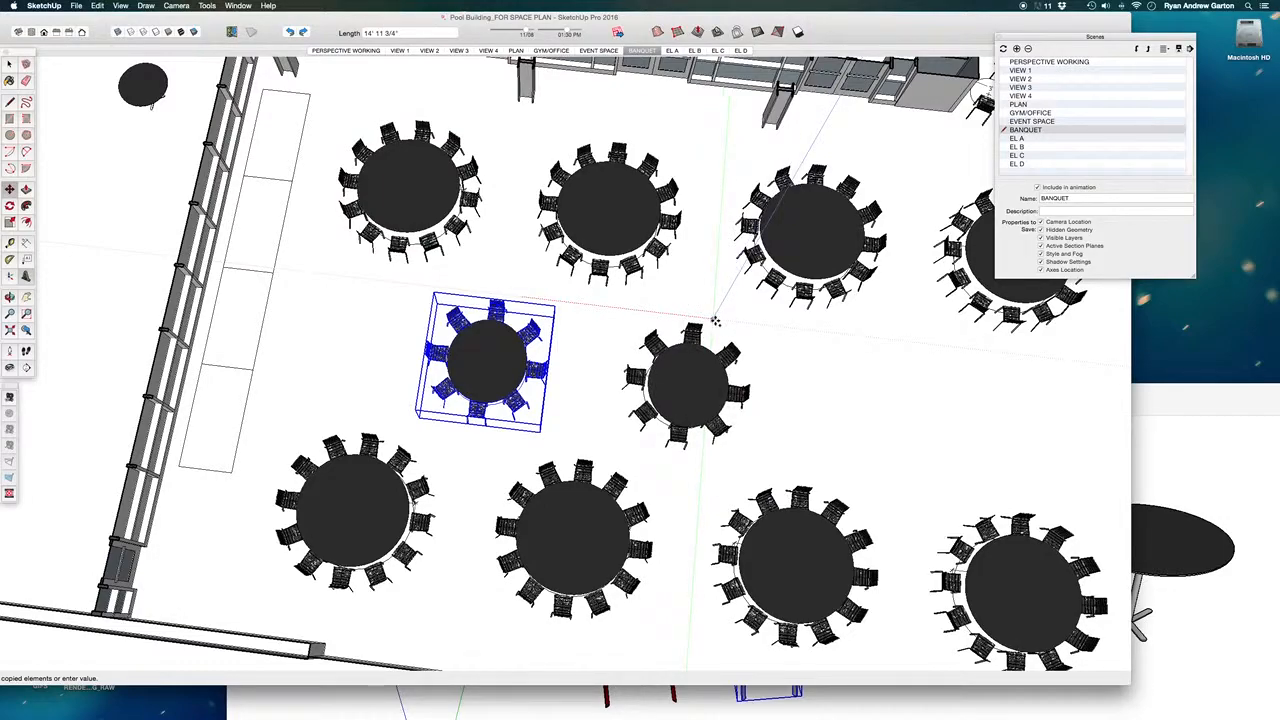
click(715, 321)
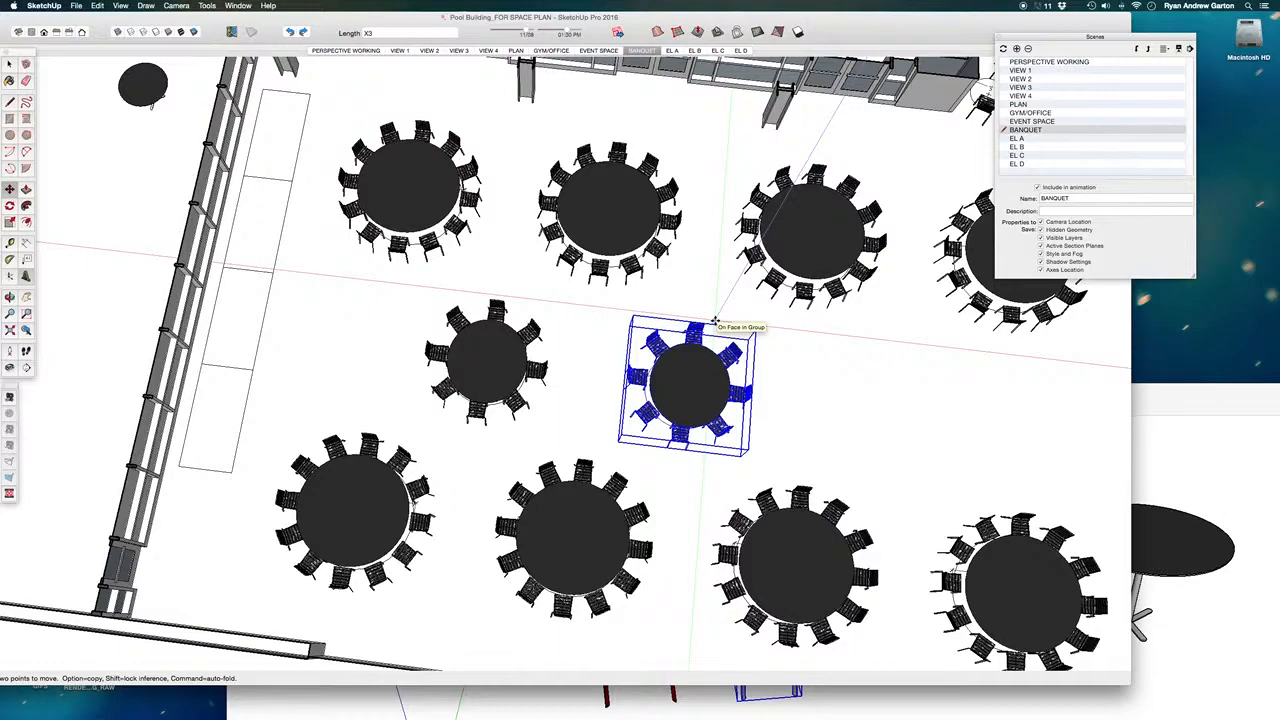
key(Return)
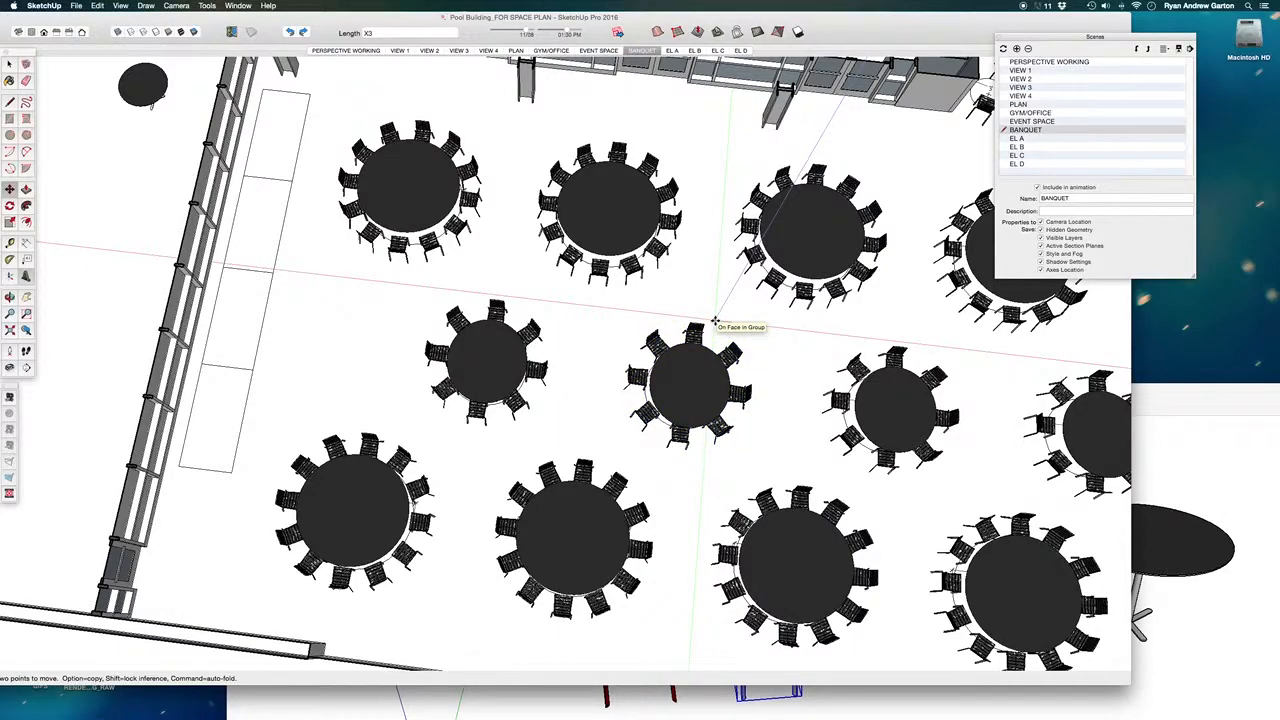
- Examine the completed banquet layout of black tables and chairs from above and at an angle
scroll(648, 333, down, 10)
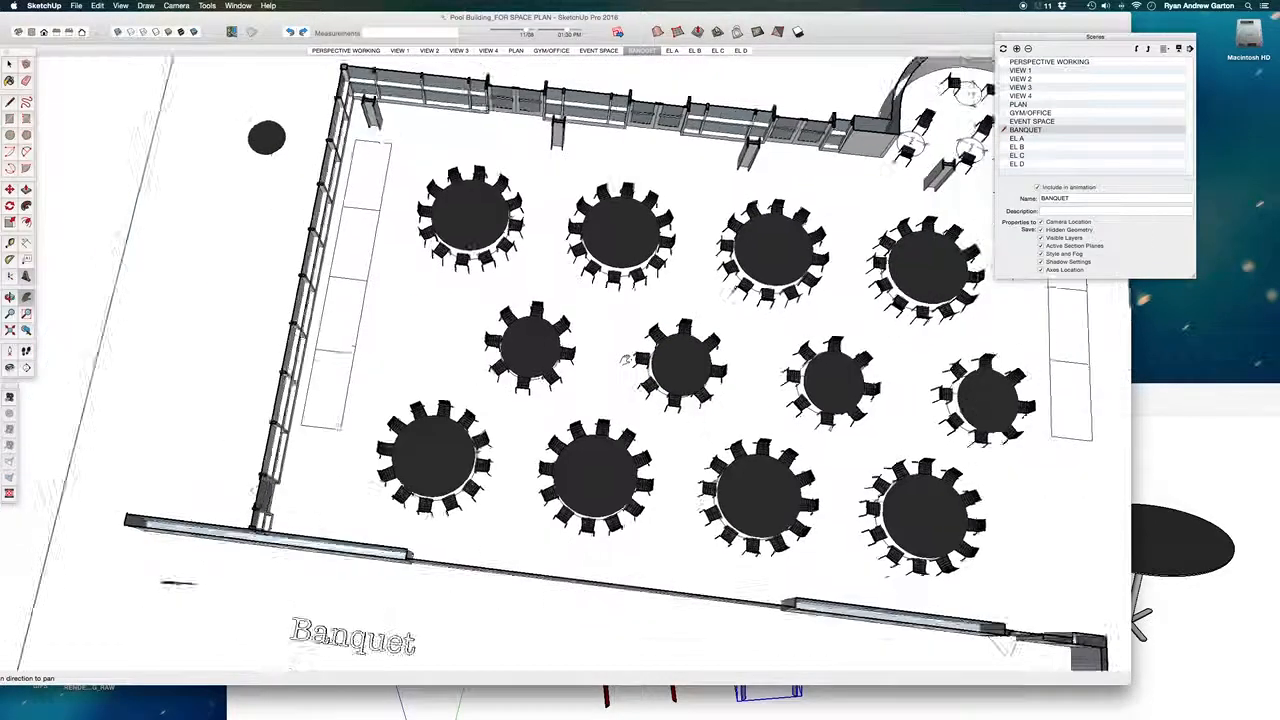
shift+middle_drag(650, 401, 553, 404)
scroll(696, 412, up, 1)
mouse_move(696, 412)
middle_down()
mouse_move(760, 269)
mouse_move(919, 269)
middle_up()
scroll(635, 318, up, 8)
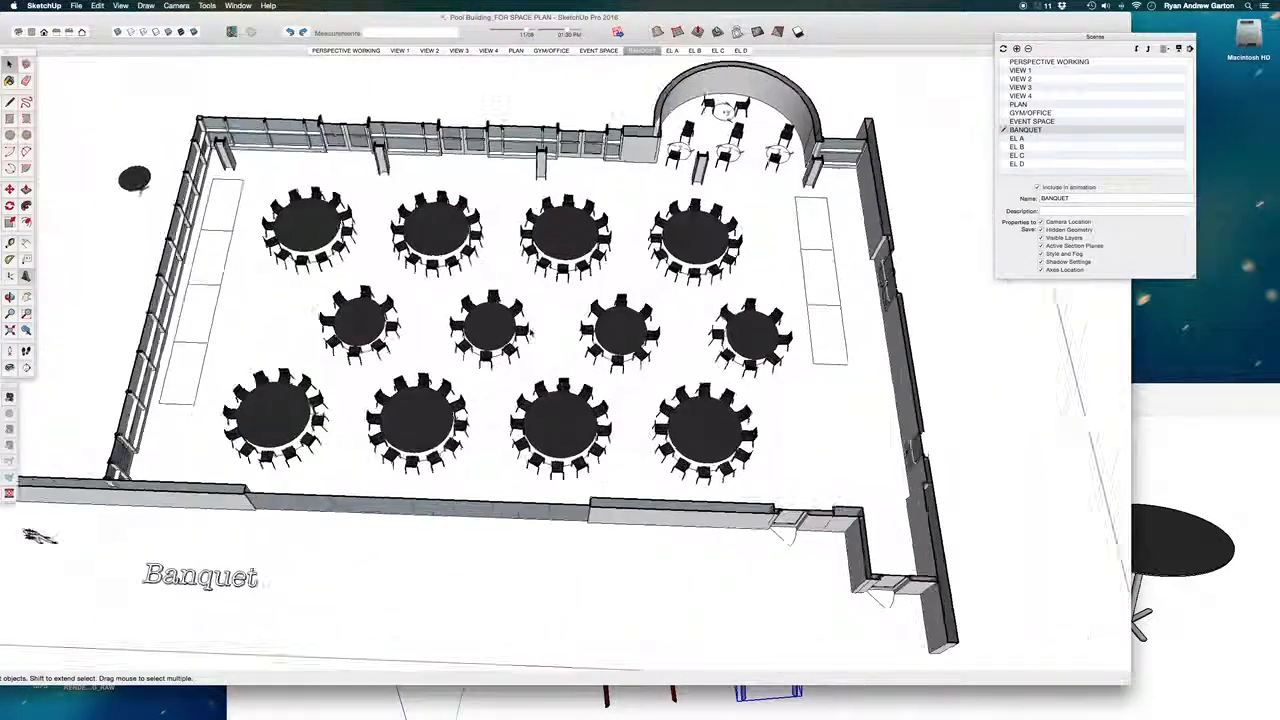
middle_drag(635, 318, 548, 270)
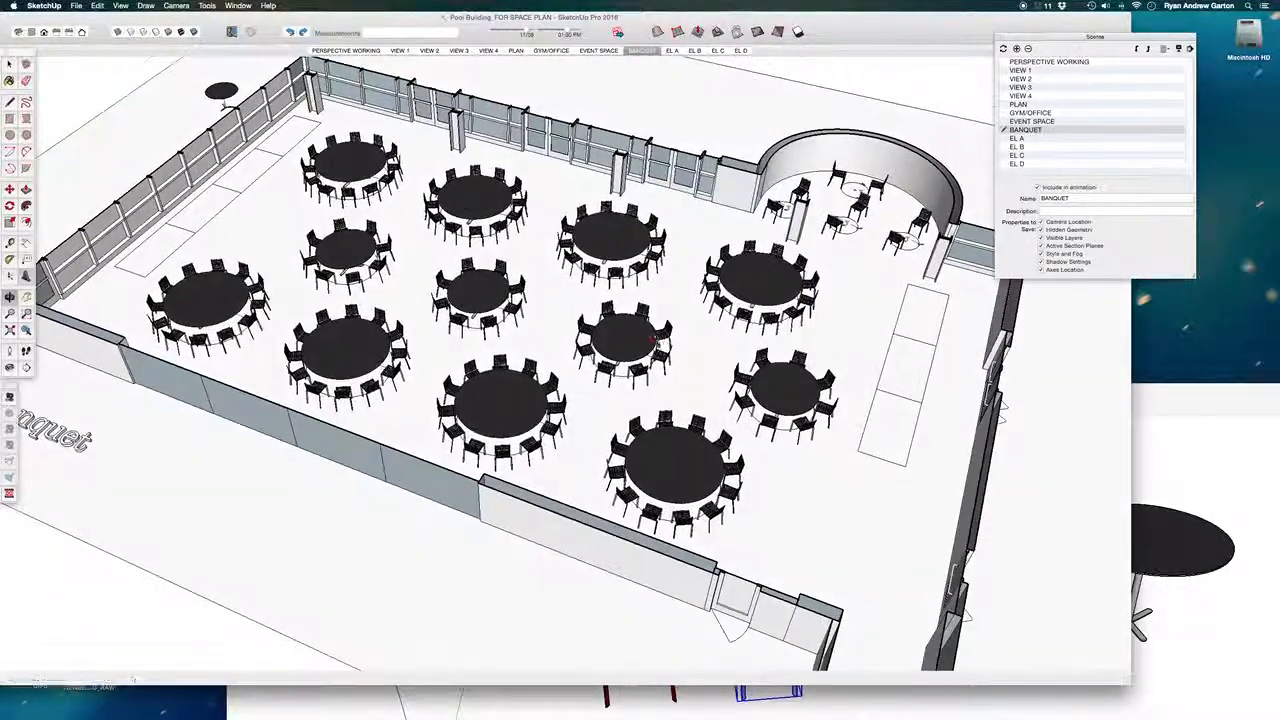